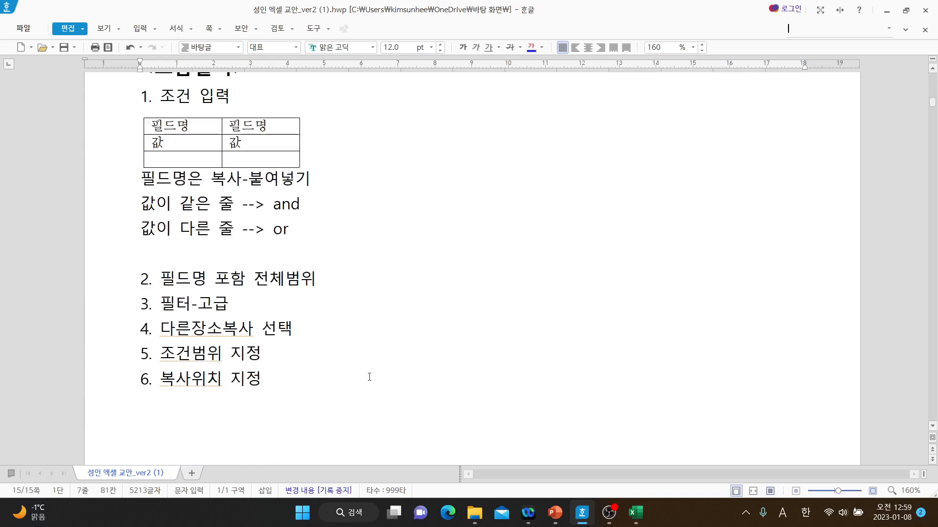
Step: Look through the lesson notes from the filter section to <외부데이터> and return to the <조건부서식> section
scroll(369, 377, "down", 2)
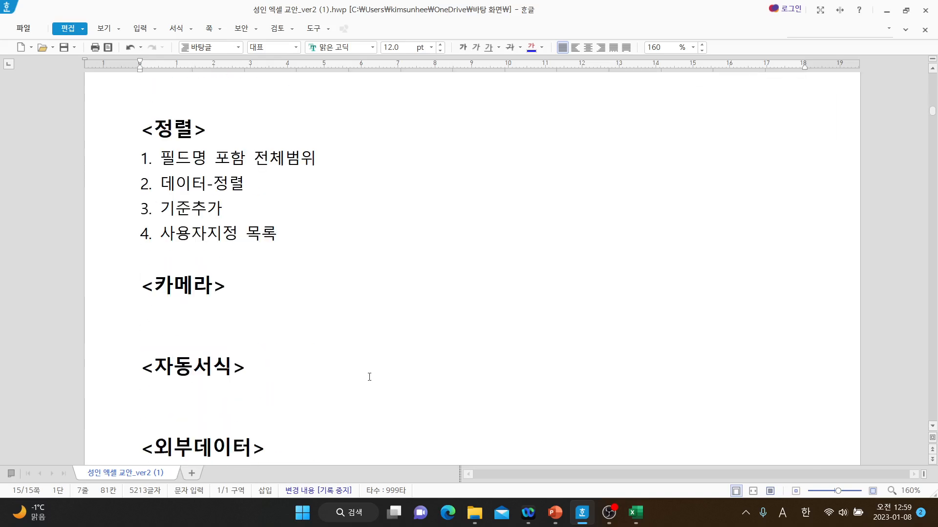
scroll(370, 376, "down", 2)
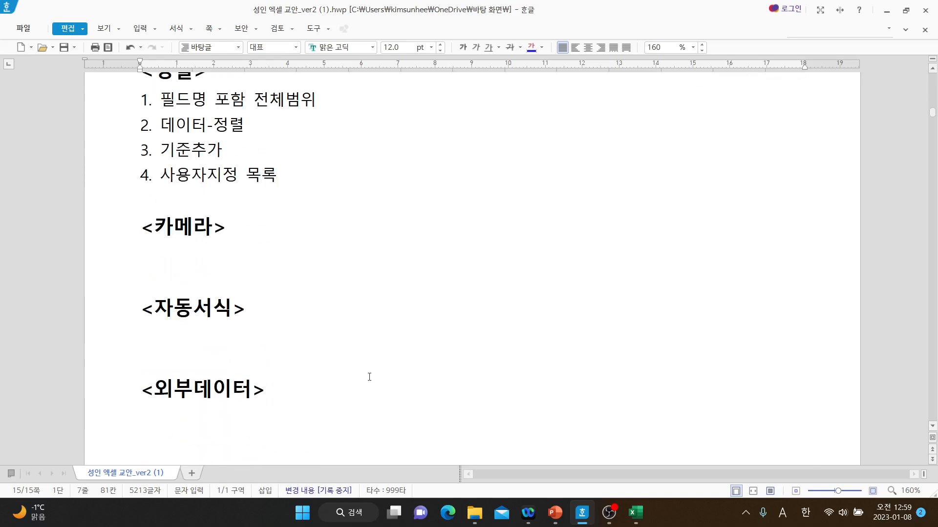
scroll(369, 376, "down", 2)
scroll(370, 377, "up", 20)
scroll(370, 377, "down", 12)
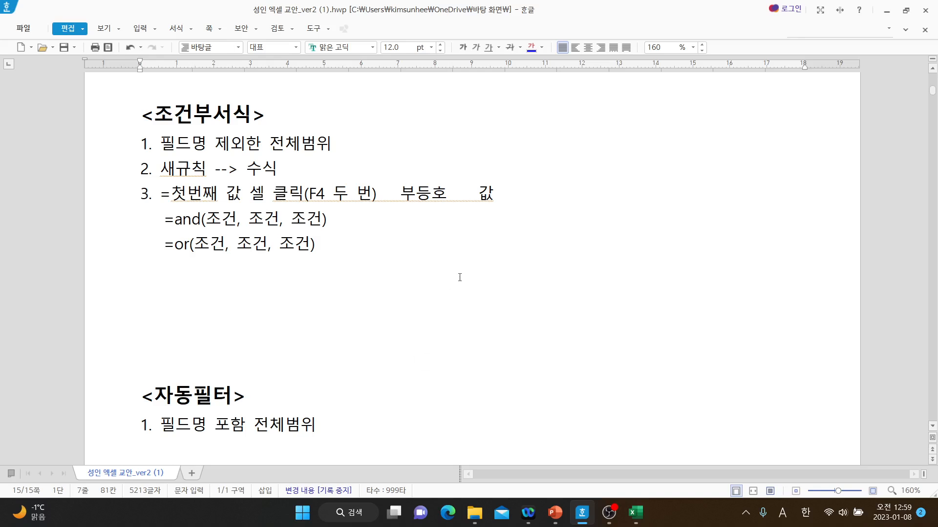
Step: Switch to 섹션04문제.xlsm in Excel and preview solid red data bars on the 근속기간 values in D4:D13 without applying them
mouse_move(635, 512)
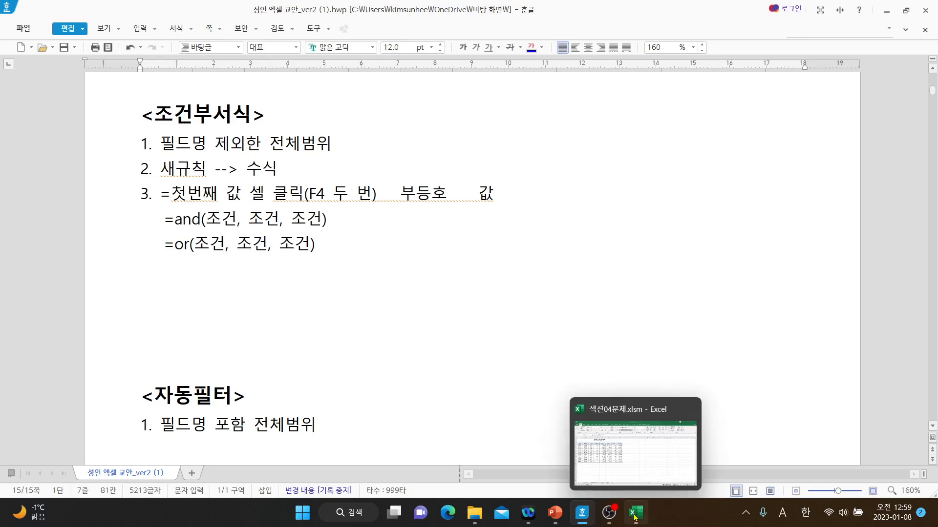
left_click(639, 467)
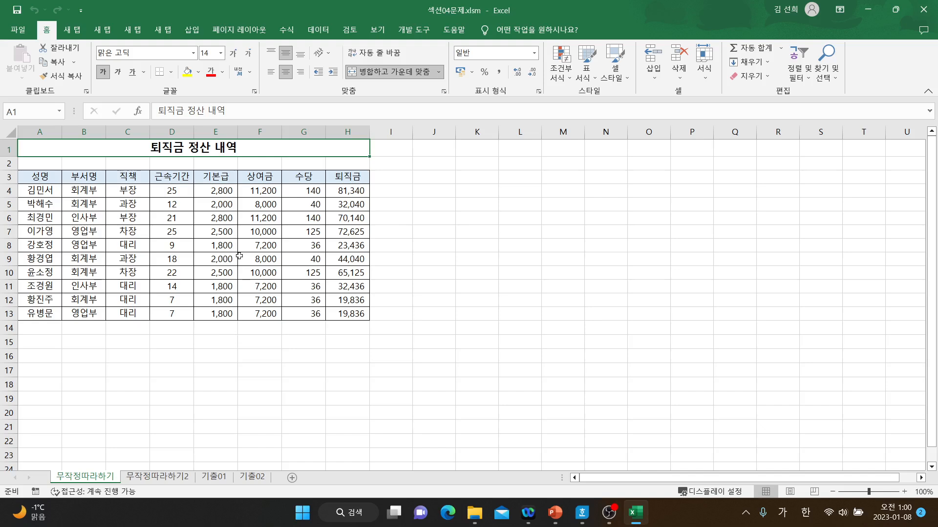
left_click(180, 191)
left_click_drag(180, 191, 175, 315)
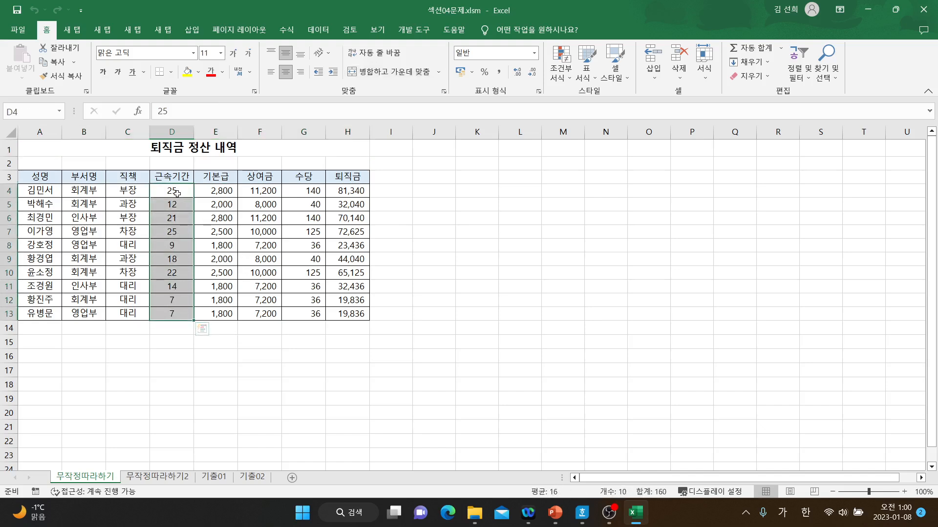
left_click_drag(177, 193, 180, 311)
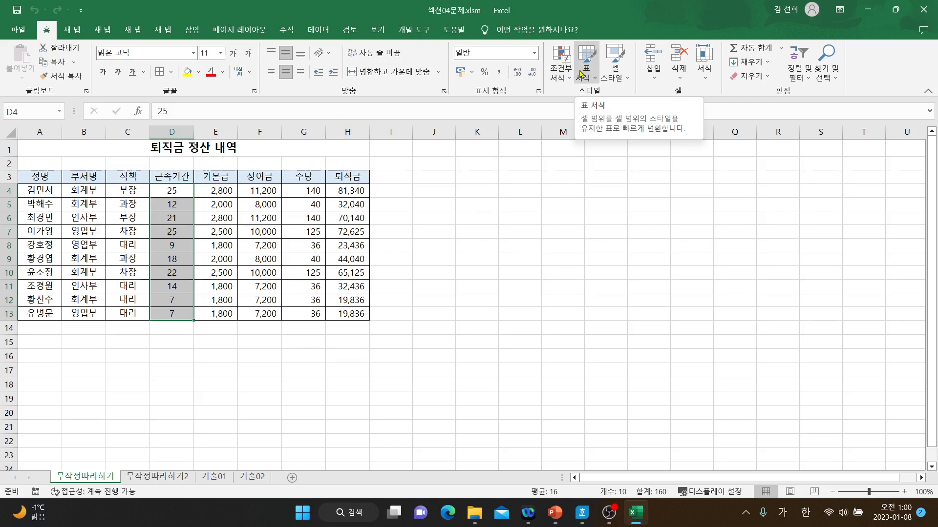
left_click(594, 82)
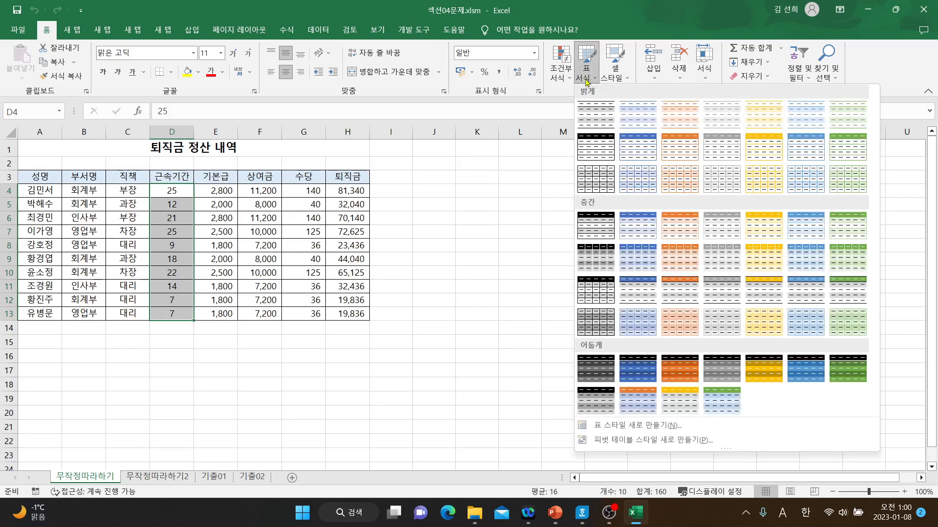
left_click(570, 78)
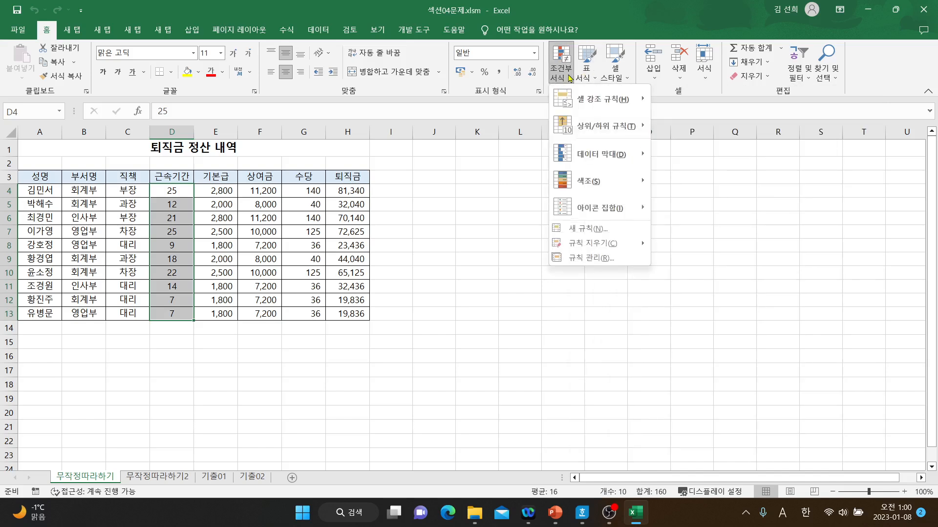
mouse_move(598, 156)
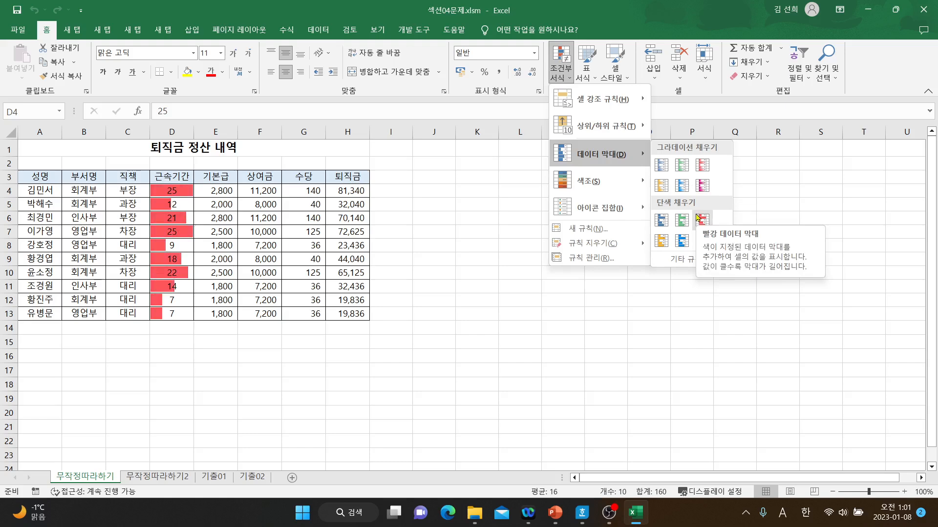
left_click(413, 320)
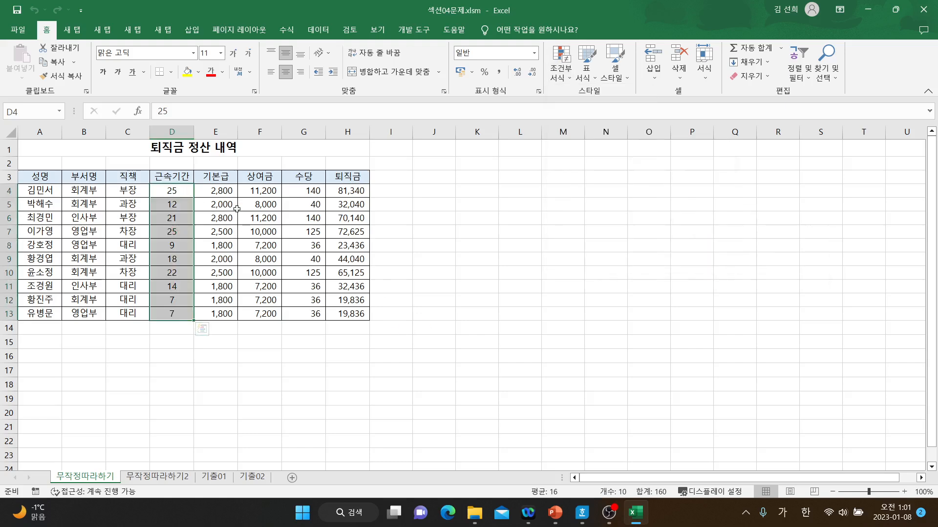
Step: Preview light blue data bars, the green-yellow-red color scale and the five-bar rating icon set on D4:D13 without applying any
left_click(478, 258)
left_click_drag(181, 191, 176, 315)
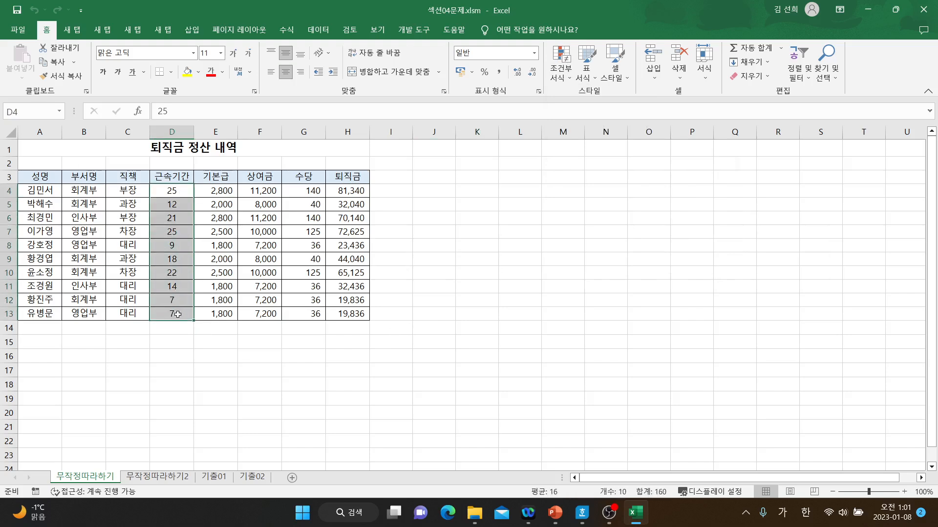
left_click(566, 85)
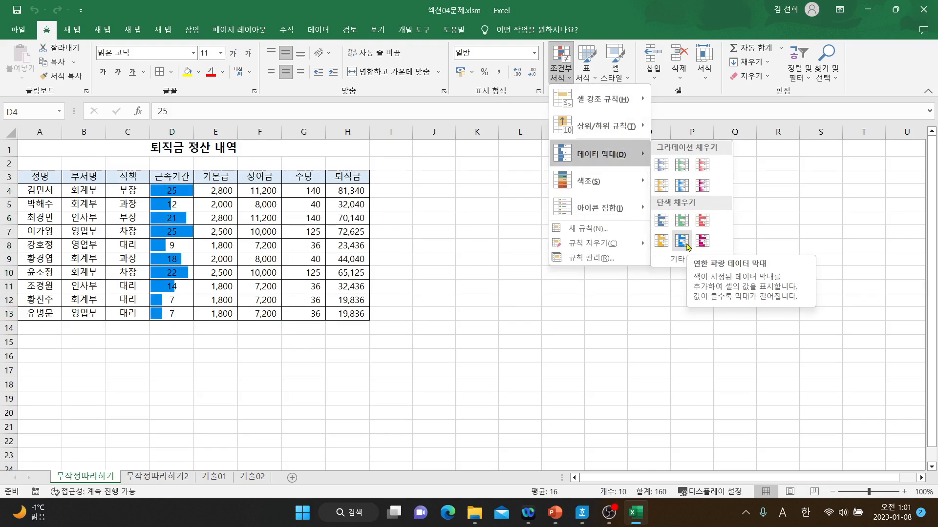
mouse_move(633, 184)
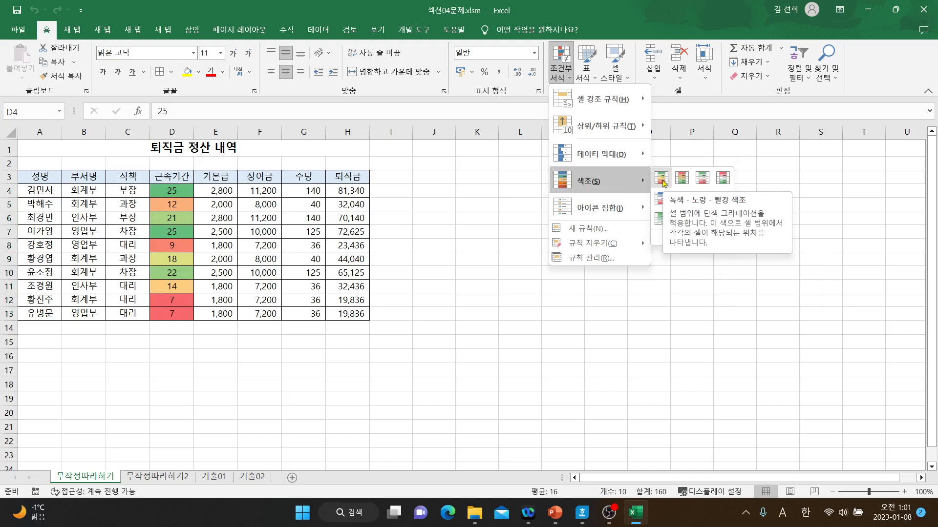
mouse_move(600, 209)
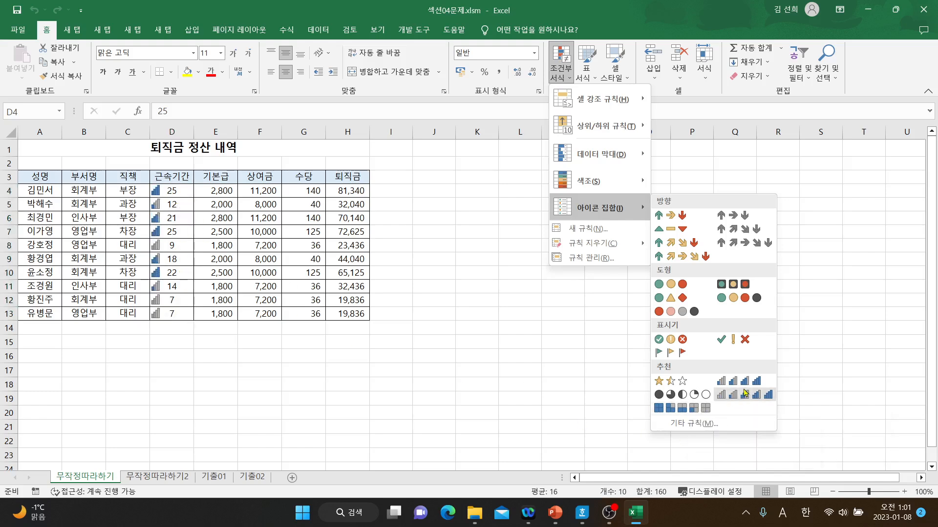
left_click(522, 350)
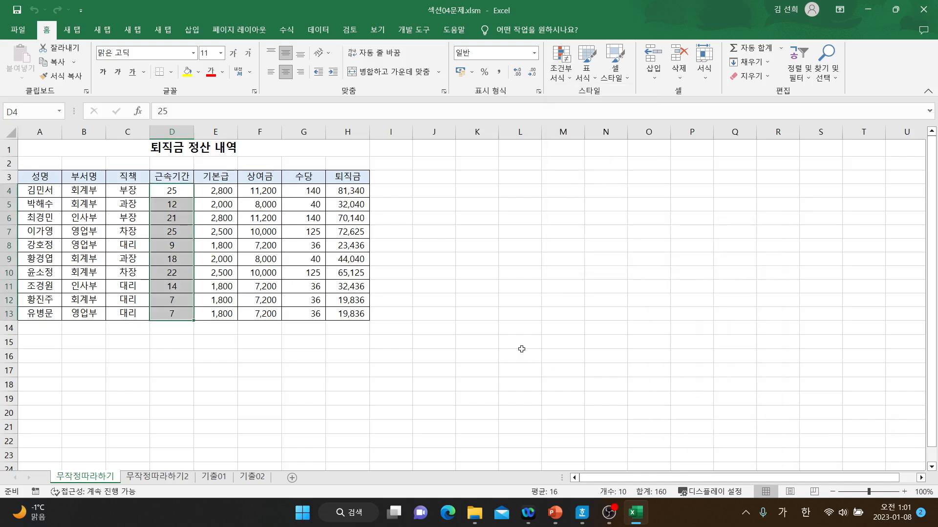
Step: Look up the New Rule option among the conditional formatting choices for the 근속기간 values, and leave without creating a rule
left_click_drag(183, 191, 176, 314)
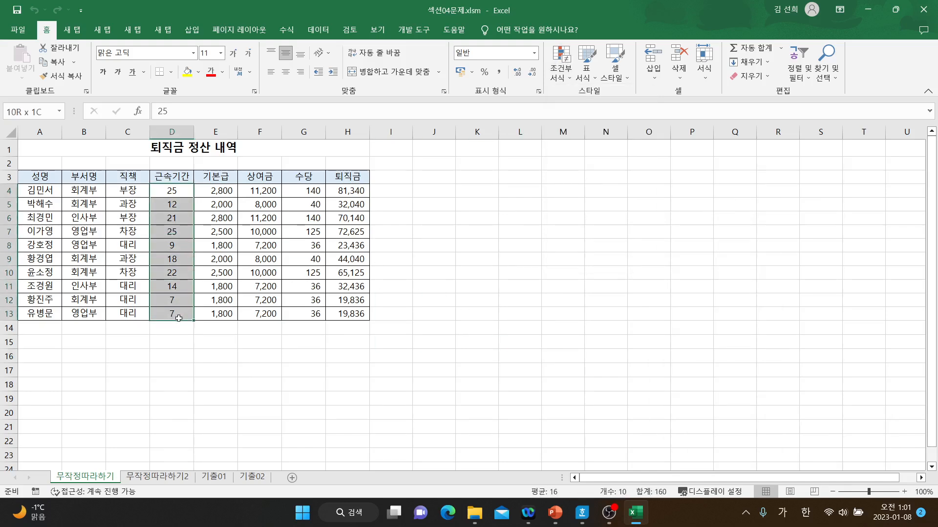
left_click(567, 80)
mouse_move(599, 185)
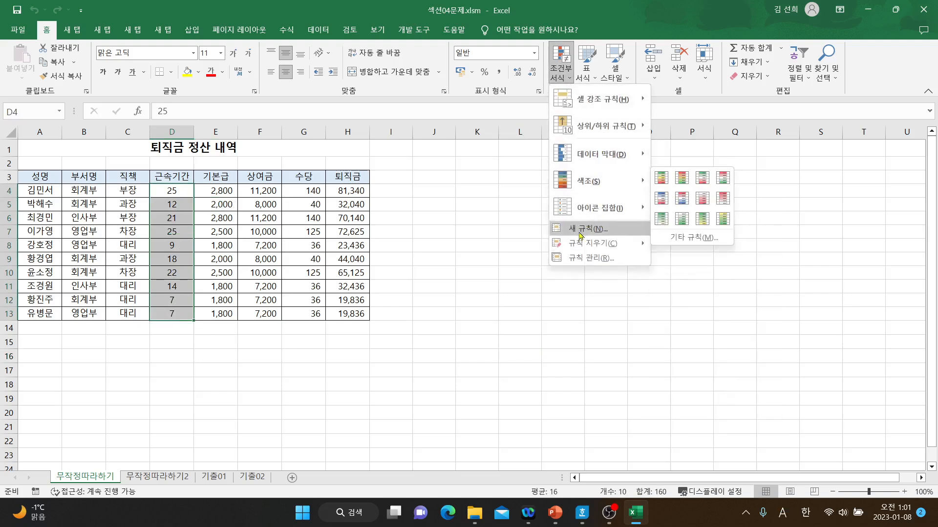
left_click(509, 327)
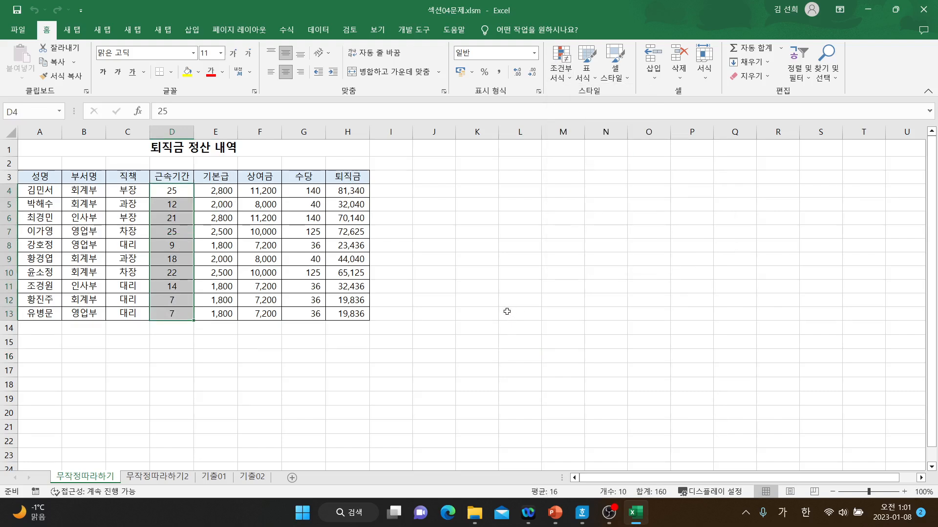
left_click(507, 311)
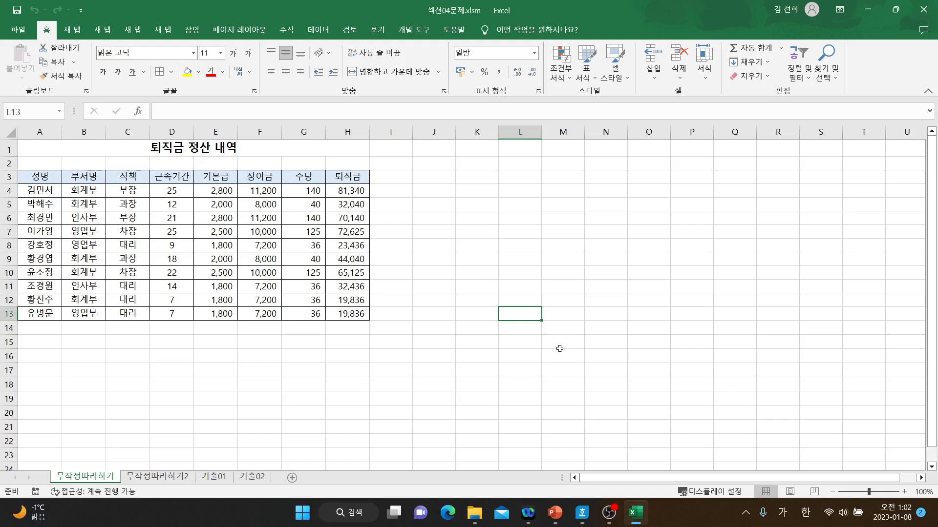
Step: Highlight the 근속기간, 기본급 and 상여금 value columns one at a time to compare the ranges available for column-based formatting
left_click(173, 191)
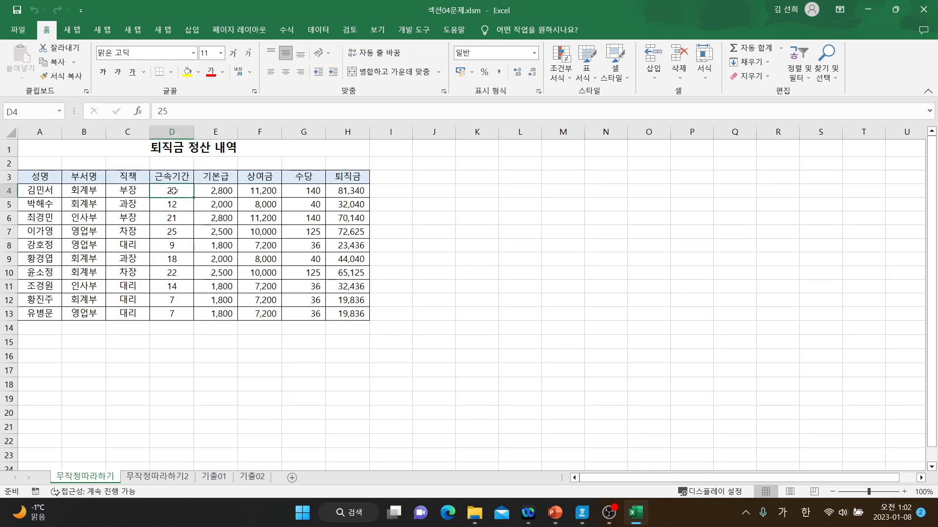
left_click_drag(173, 191, 172, 314)
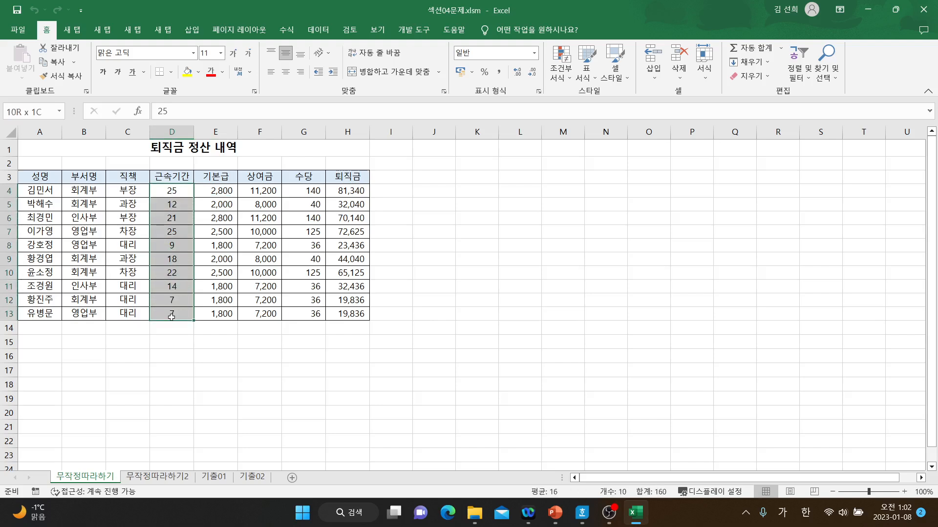
left_click_drag(218, 192, 218, 313)
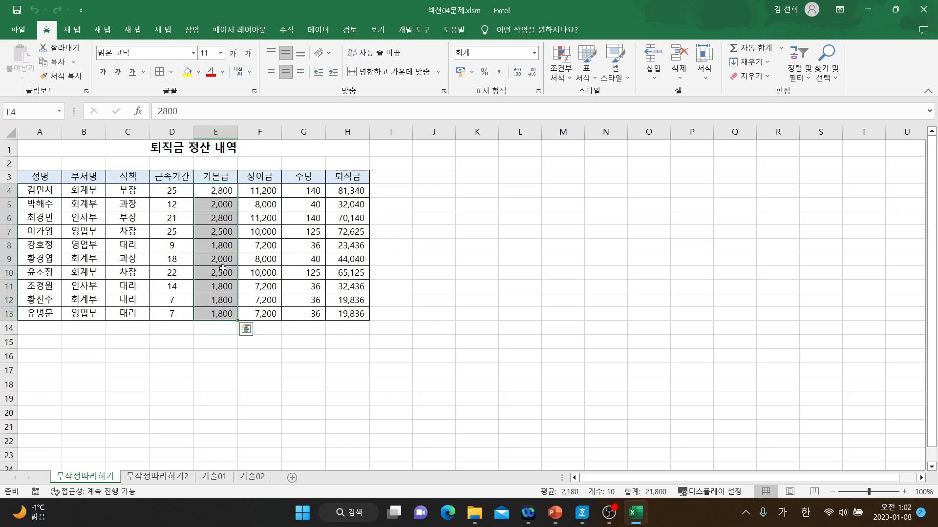
left_click_drag(248, 192, 261, 314)
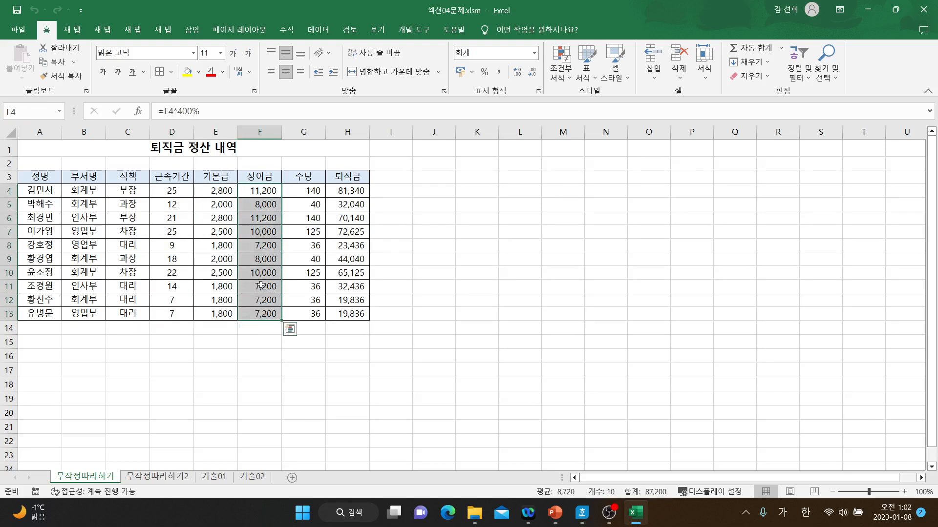
left_click_drag(221, 192, 223, 313)
left_click(262, 195)
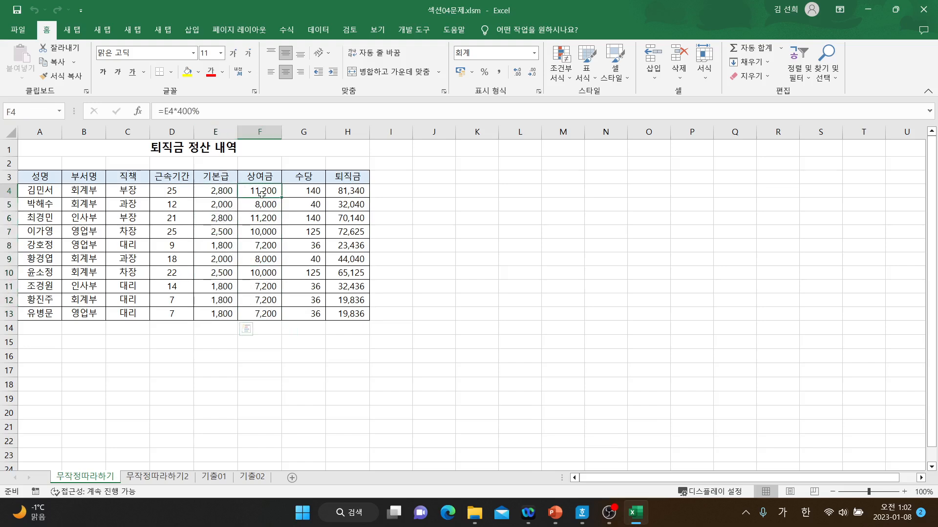
left_click(299, 190)
Step: Check the data bar and icon set options for the 기본급 values in E4:E13 without applying any
left_click_drag(217, 190, 225, 317)
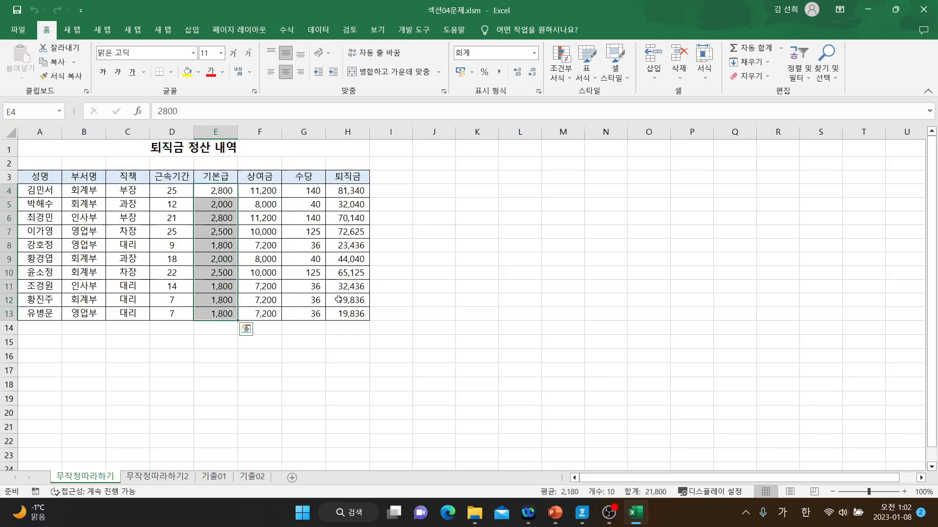
left_click(563, 81)
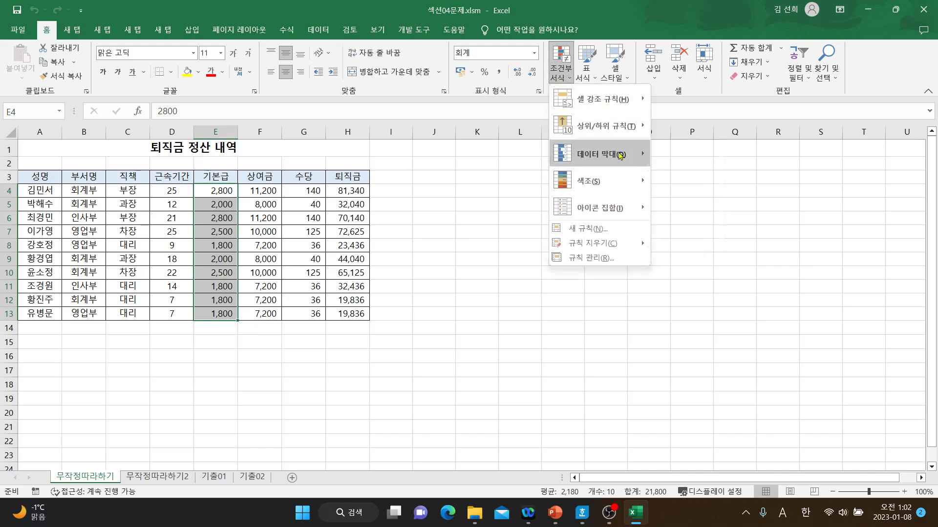
mouse_move(619, 155)
mouse_move(626, 209)
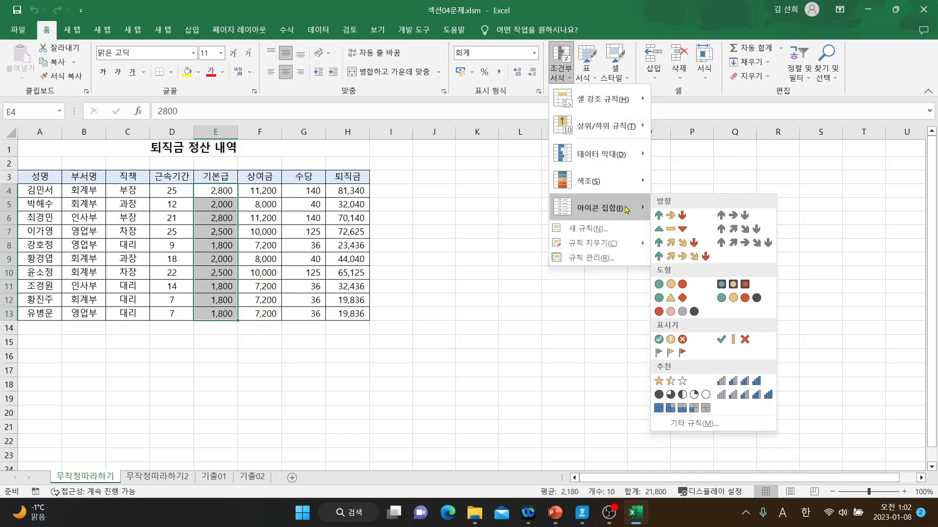
left_click(470, 199)
left_click(464, 286)
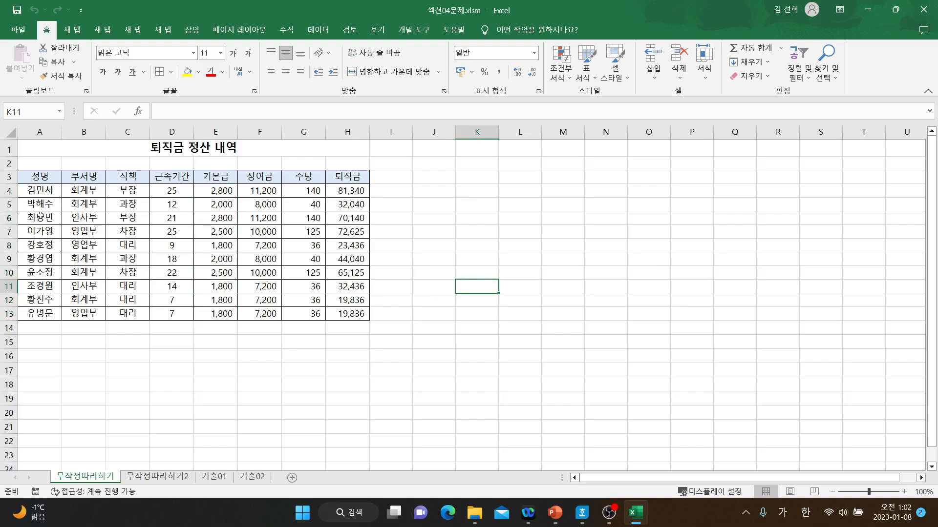
Step: Highlight the full records in rows 5, 6, 9 and 10 one at a time, and return to the lesson notes in 한글
left_click_drag(30, 204, 348, 205)
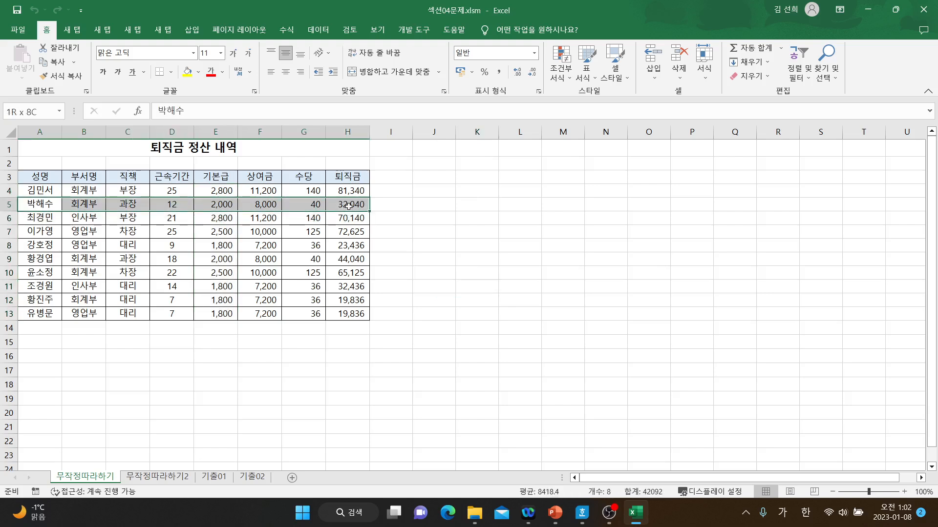
left_click(532, 241)
left_click_drag(43, 218, 345, 221)
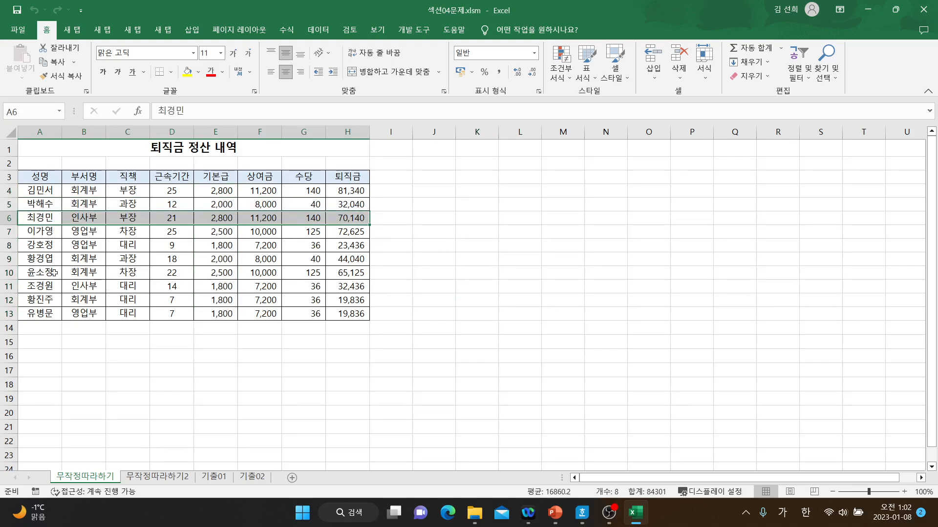
left_click_drag(34, 259, 351, 261)
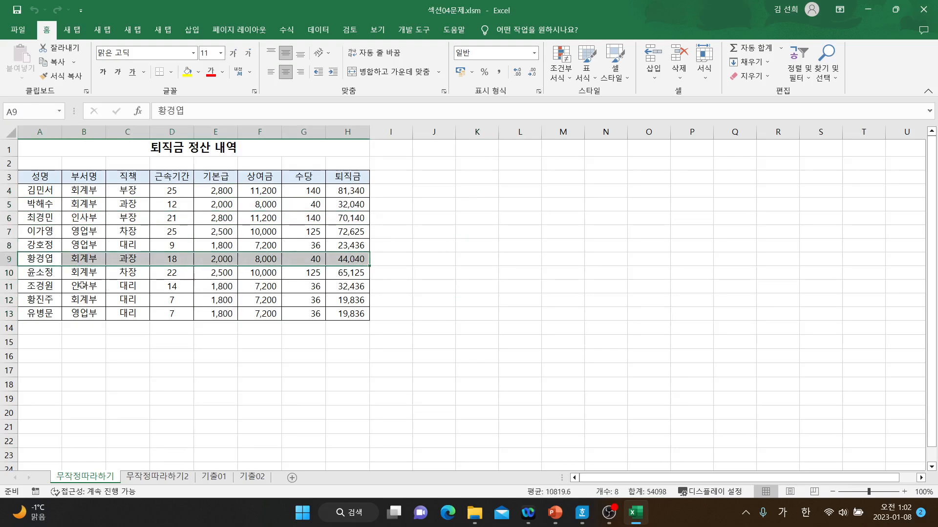
left_click_drag(31, 273, 348, 273)
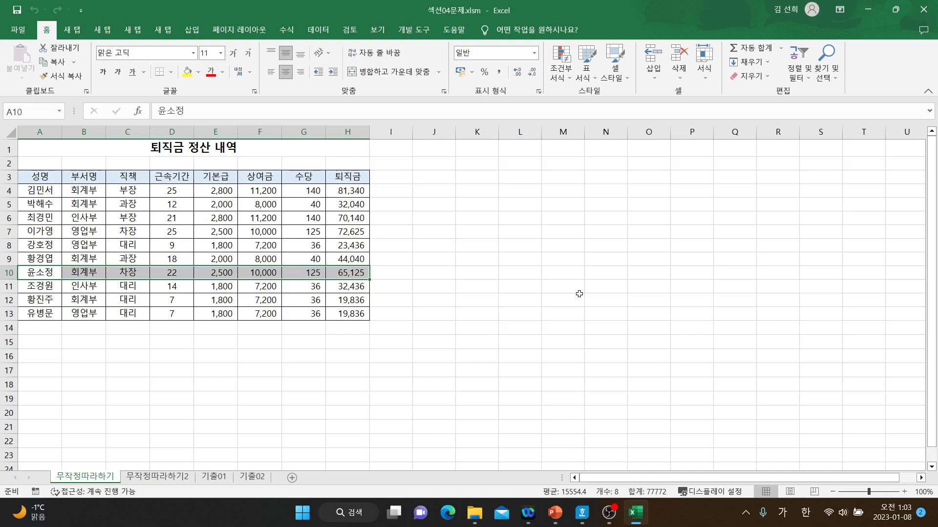
left_click(464, 314)
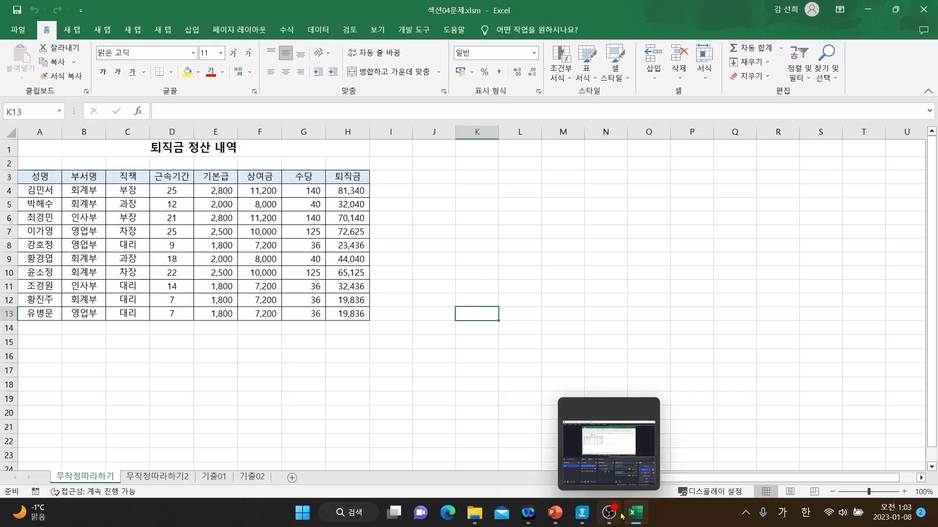
left_click(524, 420)
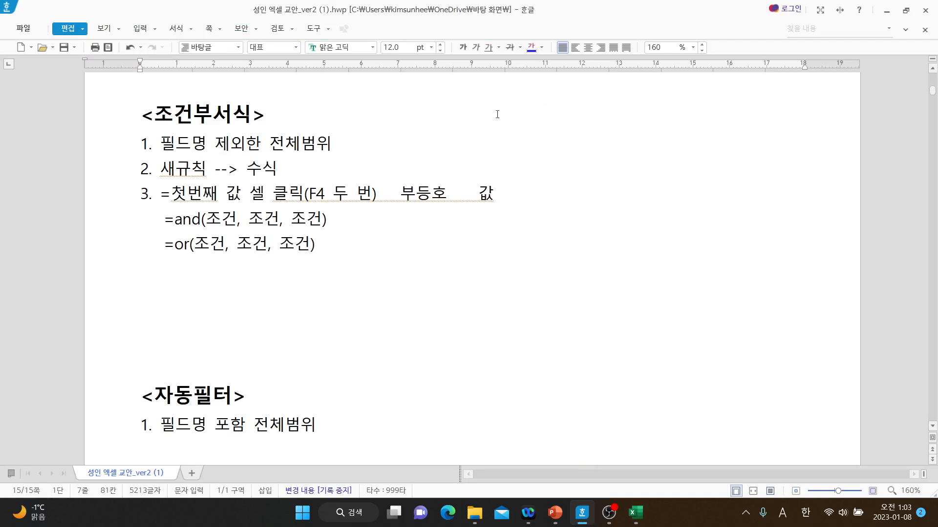
Step: Append "---행전체/ 수식/ 서식~~~" to the <조건부서식> heading in the lesson notes
left_click(329, 116)
type("---")
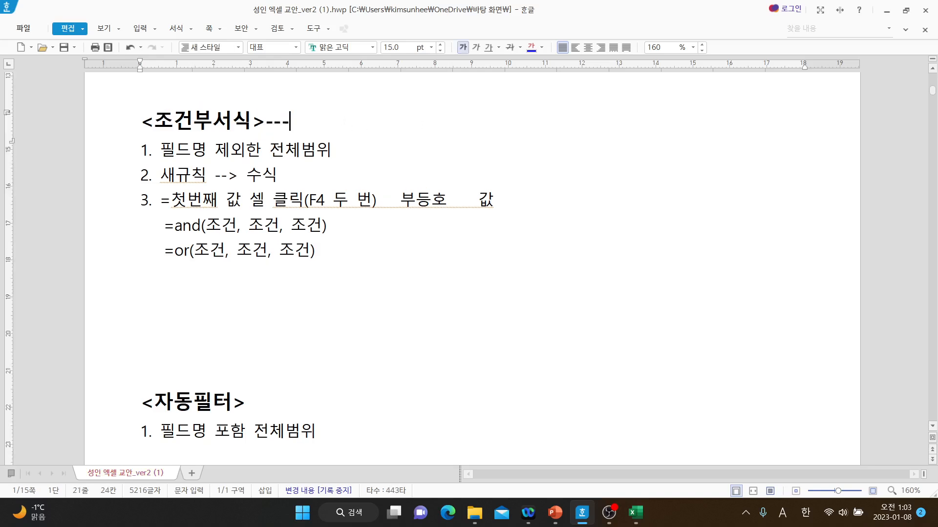
type("행전체")
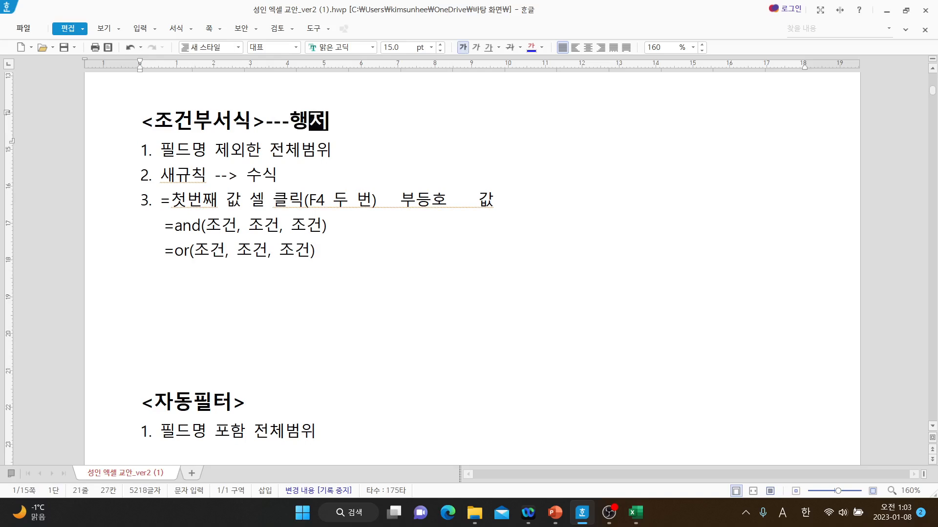
type("/ 수시ㄱ")
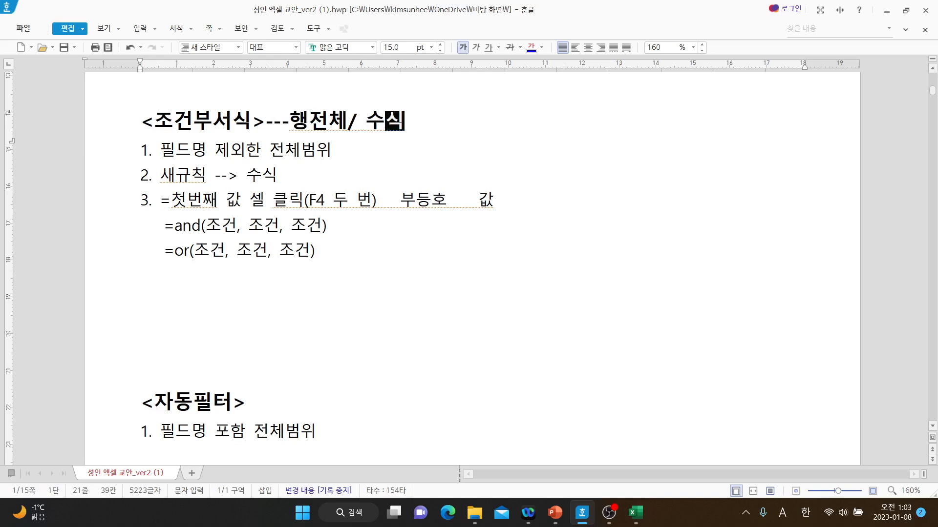
left_click(463, 121)
type("/")
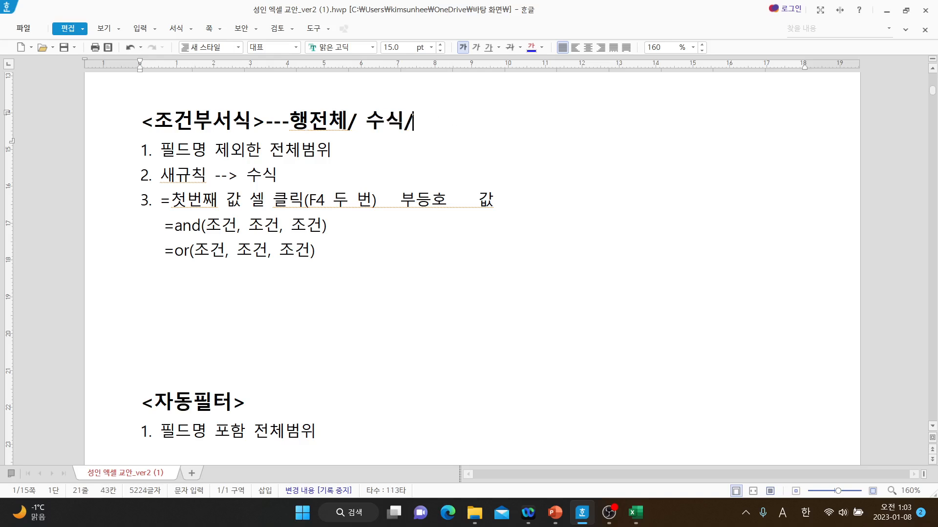
type(" 서식~~~")
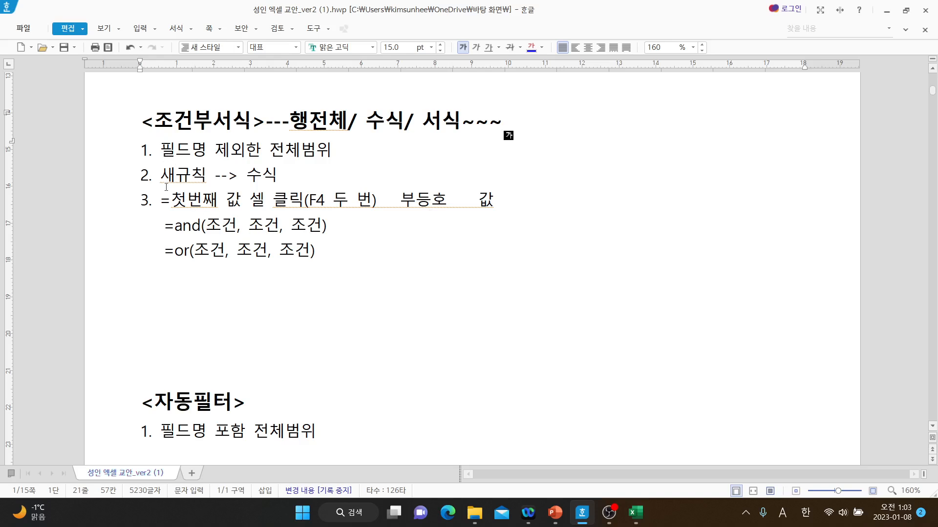
Step: Highlight 행전체/ 수식 in the heading, followed by the first note line, 필드명 제외한 전체범위
left_click_drag(290, 121, 401, 122)
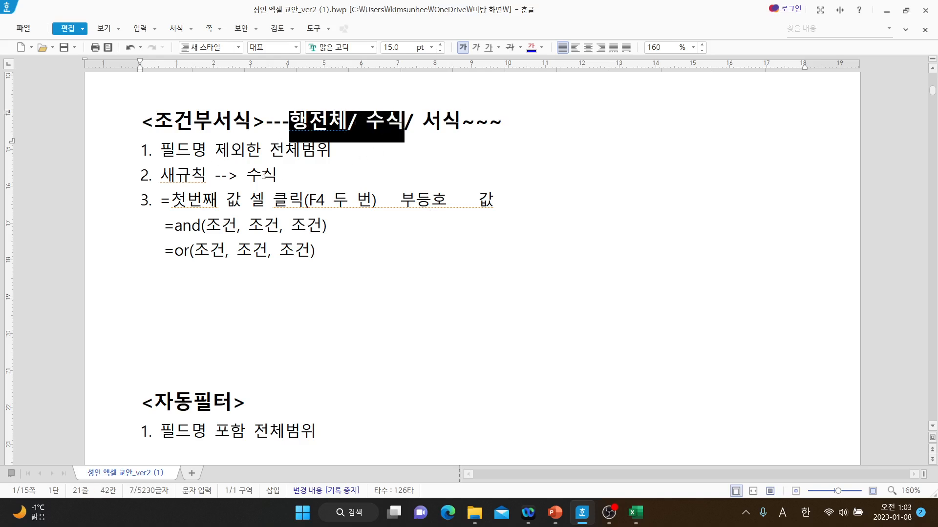
left_click(206, 166)
left_click_drag(159, 151, 338, 153)
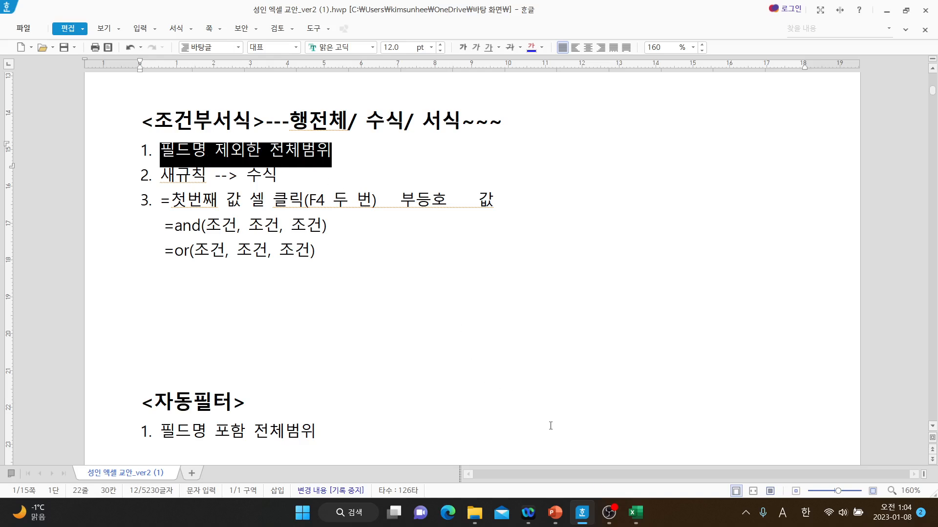
Step: Switch to Excel and go through the field names in A3:H3 of the 퇴직금 정산 내역 table one at a time
left_click(635, 512)
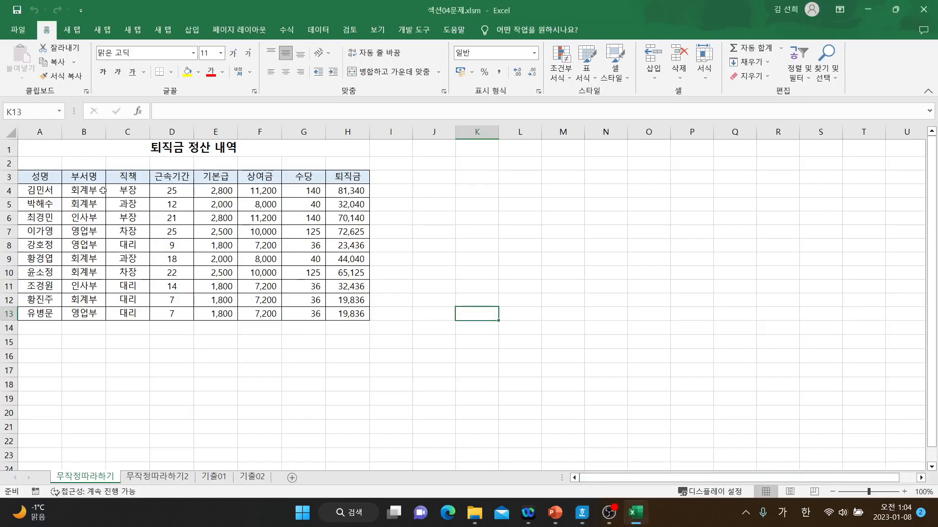
left_click_drag(51, 179, 339, 182)
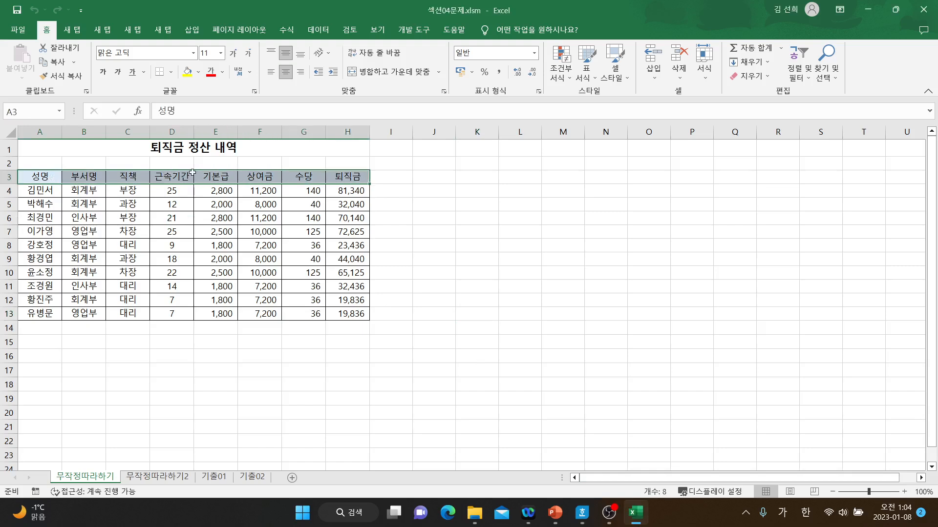
left_click(41, 173)
left_click(78, 176)
left_click(119, 175)
left_click(159, 174)
left_click(224, 177)
left_click(262, 179)
left_click(298, 176)
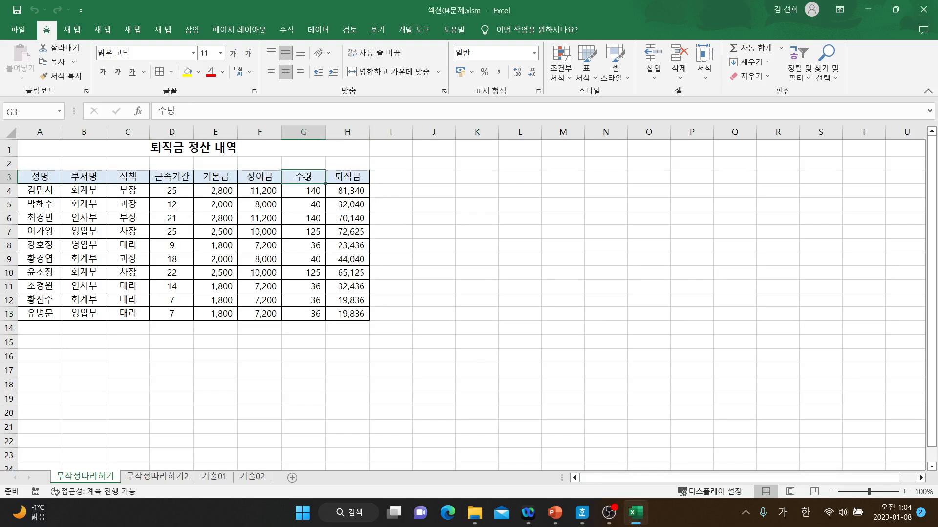
left_click(337, 176)
left_click(47, 176)
left_click(74, 176)
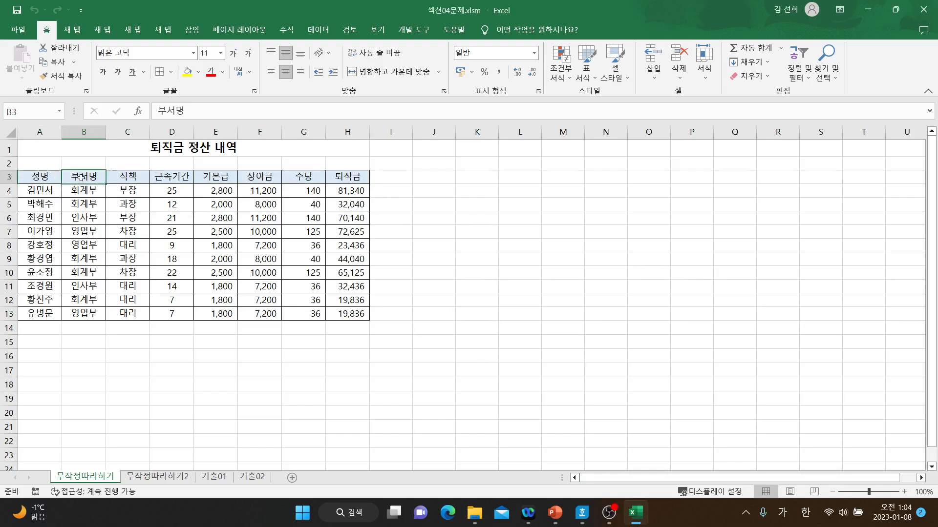
Step: Highlight the whole table including its field names, A3:H13, twice and clear the selection
left_click(46, 177)
left_click_drag(47, 176, 354, 315)
left_click(379, 328)
left_click_drag(30, 177, 366, 317)
left_click(448, 312)
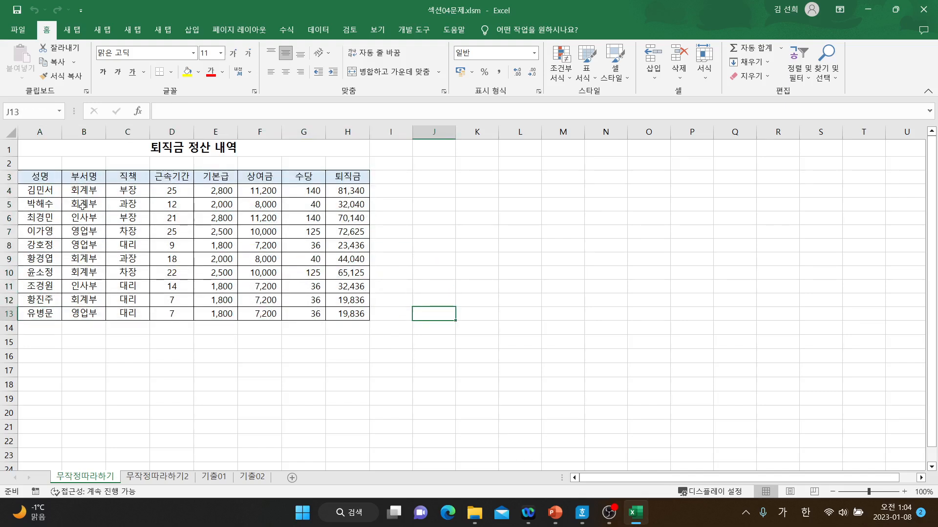
Step: Point out the field name cells A3 to E3 one by one, and highlight only the records in A4:H13
left_click(44, 176)
left_click(100, 177)
left_click(146, 177)
left_click(173, 177)
left_click(209, 179)
left_click_drag(52, 191, 366, 317)
left_click(477, 314)
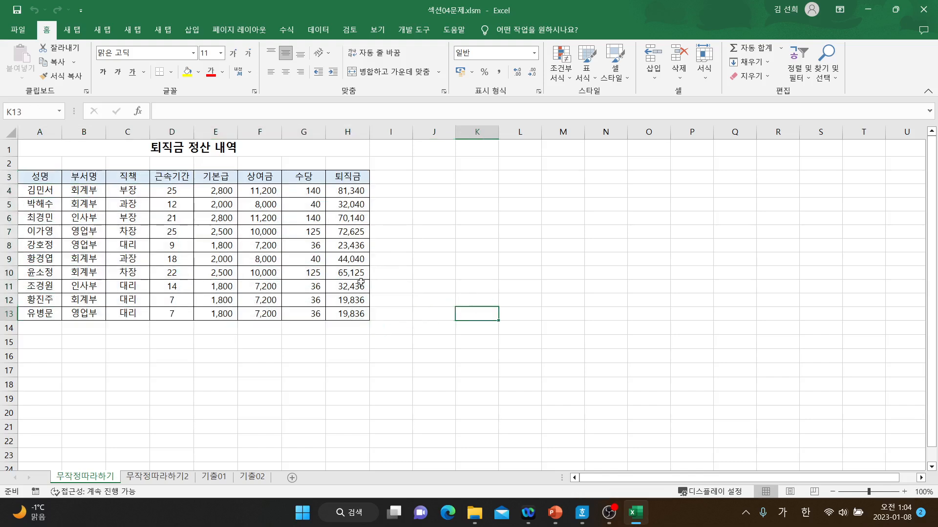
Step: Go over the field names in A3:E3 once more and reselect the data range A4:H13 without the header row
left_click(44, 179)
left_click(98, 178)
left_click(146, 178)
left_click(171, 179)
left_click(211, 179)
left_click_drag(54, 191, 359, 315)
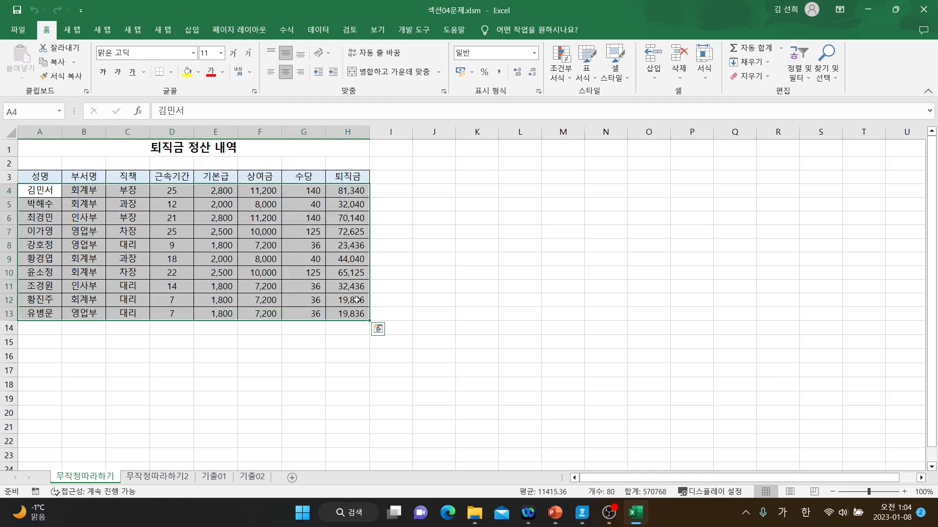
left_click(391, 346)
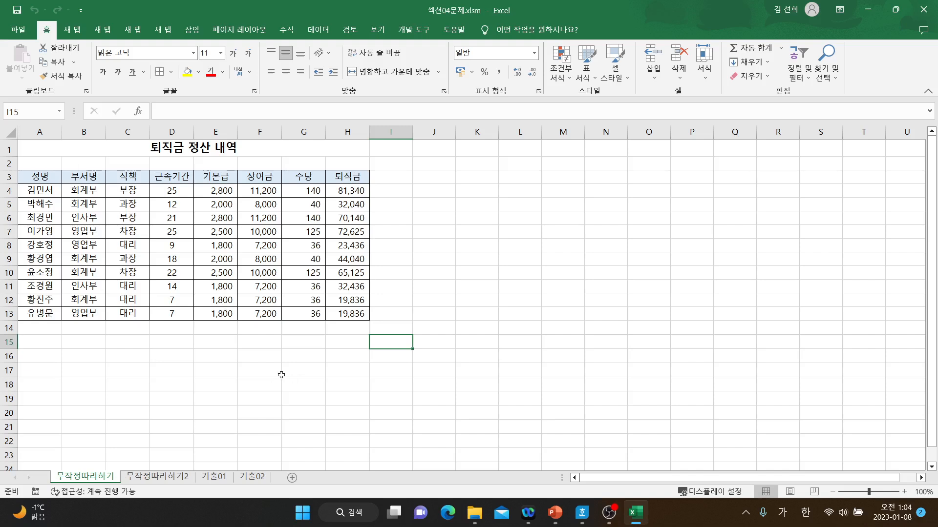
left_click(41, 192)
left_click_drag(41, 192, 352, 315)
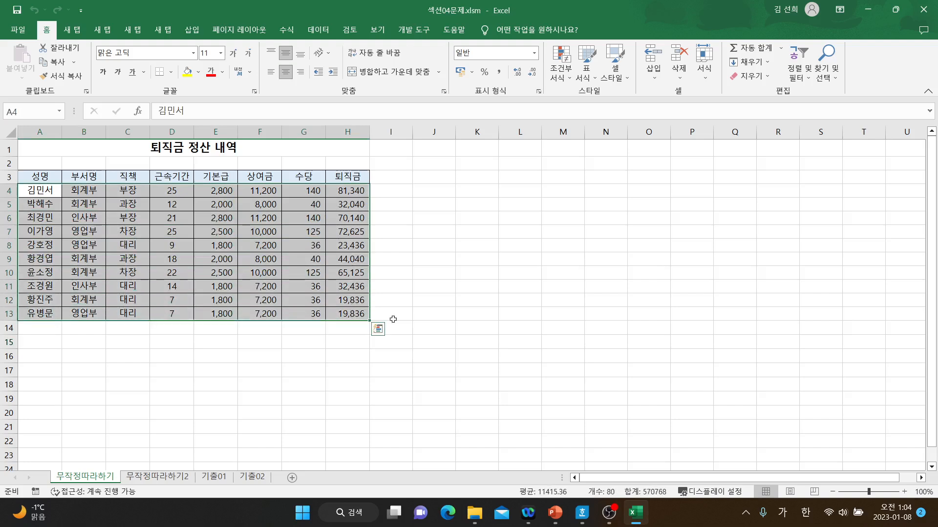
left_click(434, 328)
Step: Switch to the notes in 한글 and make the text 필드명 제외한 전체범위 blue and bold
left_click(583, 513)
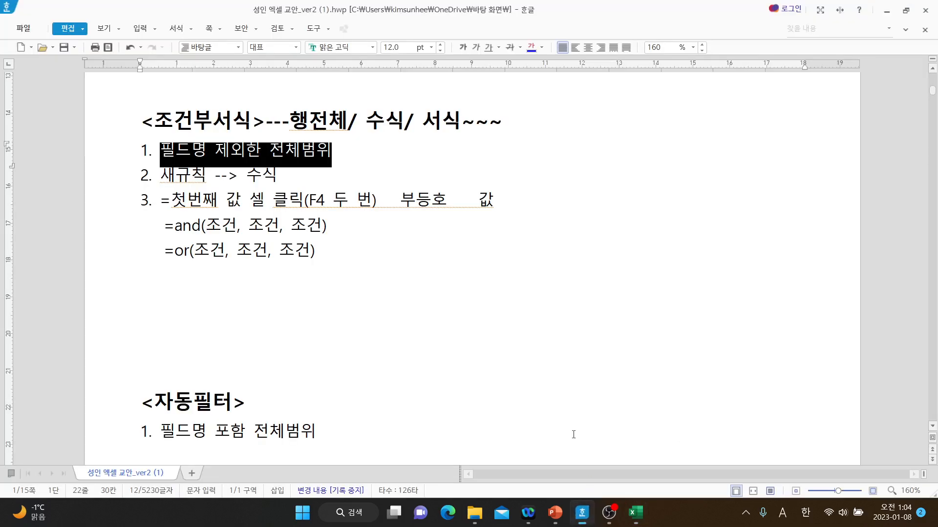
left_click(532, 48)
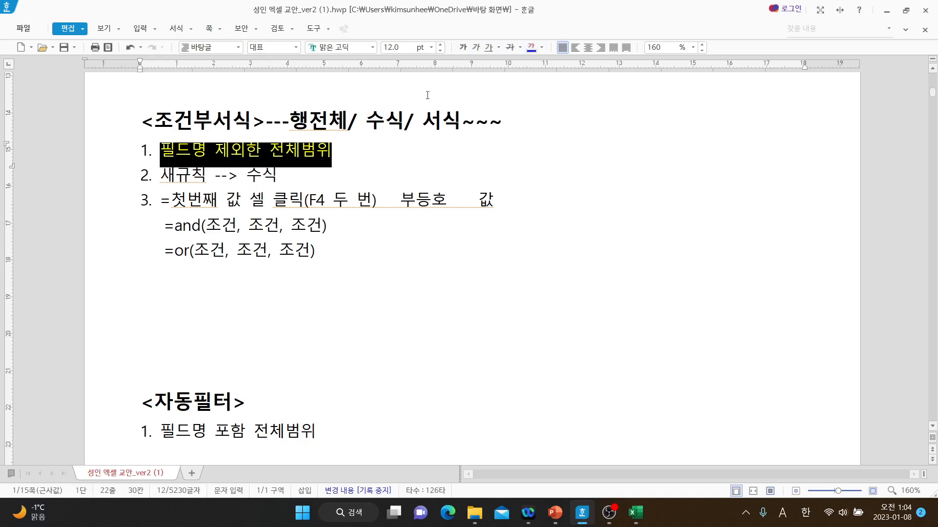
left_click(463, 47)
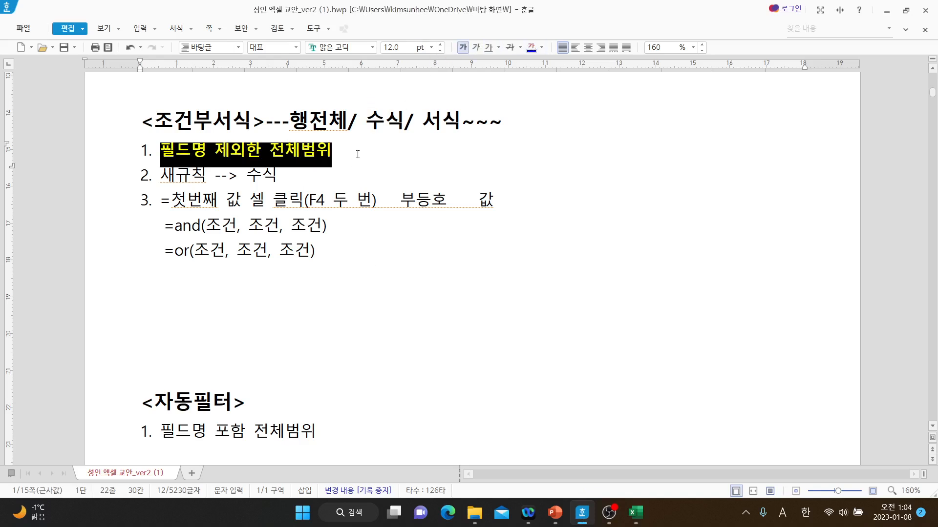
left_click(357, 152)
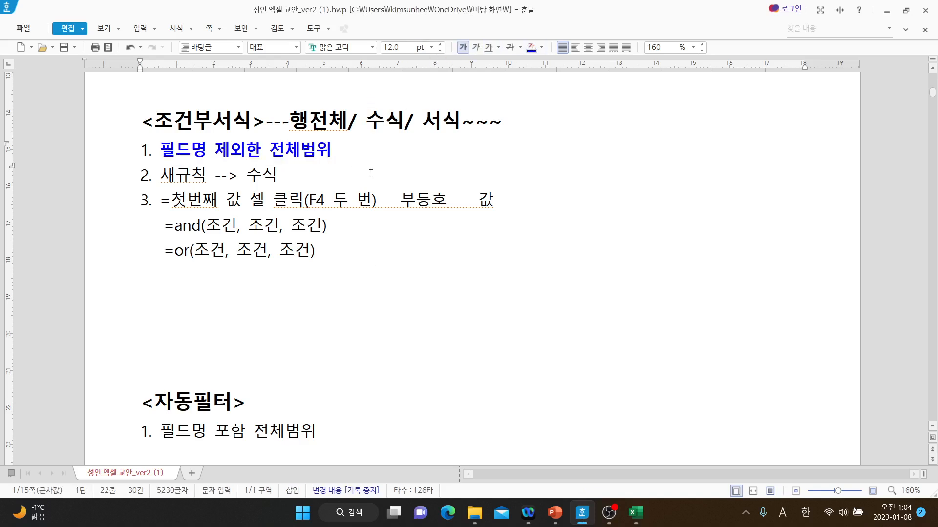
Step: Switch to Excel and examine the formula-based rule type for a new conditional formatting rule on A4:H13, without creating a rule
left_click(635, 513)
left_click_drag(30, 191, 351, 314)
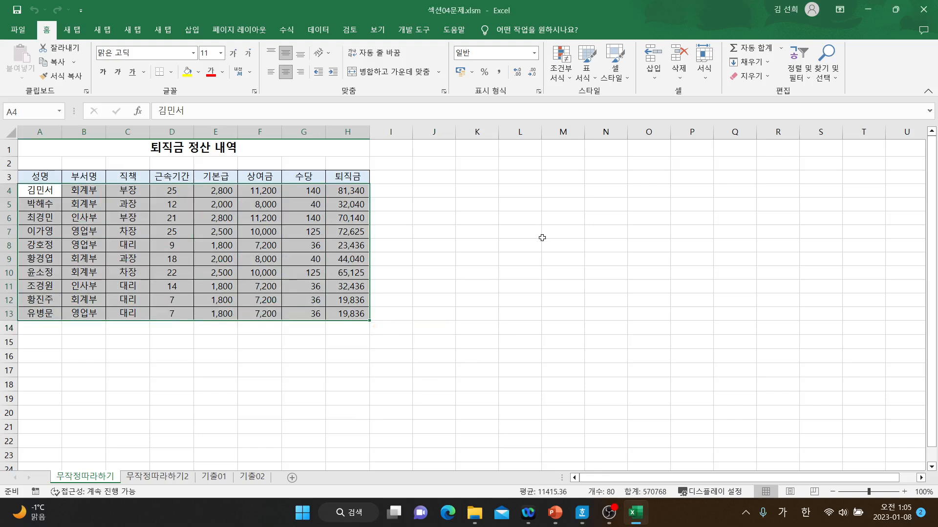
left_click(569, 82)
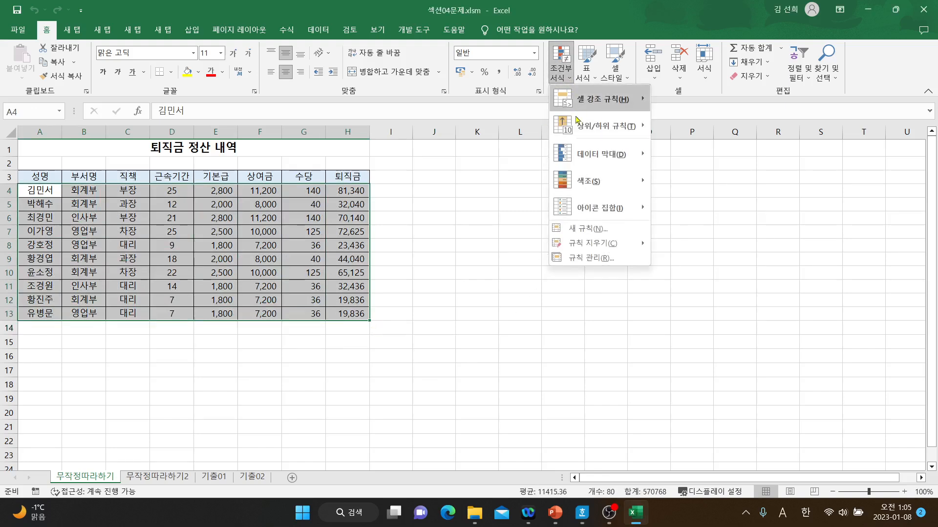
mouse_move(592, 209)
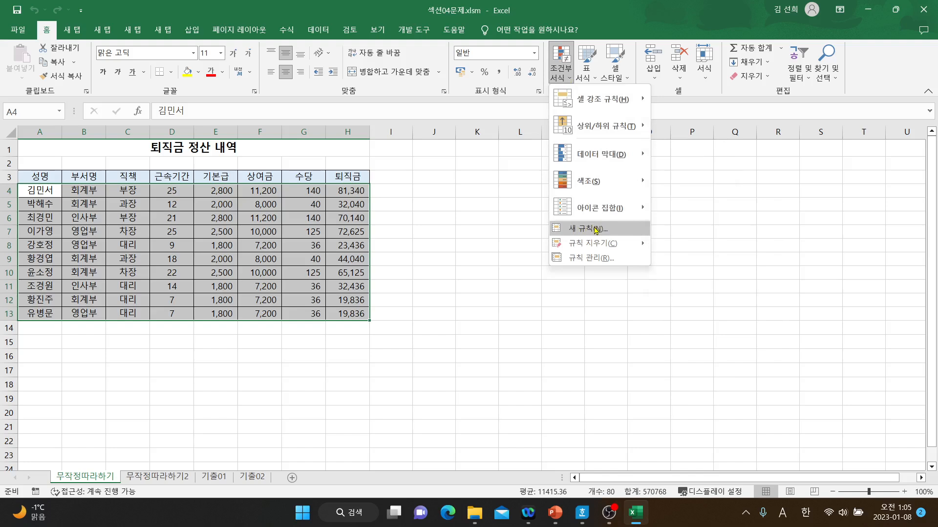
left_click(596, 229)
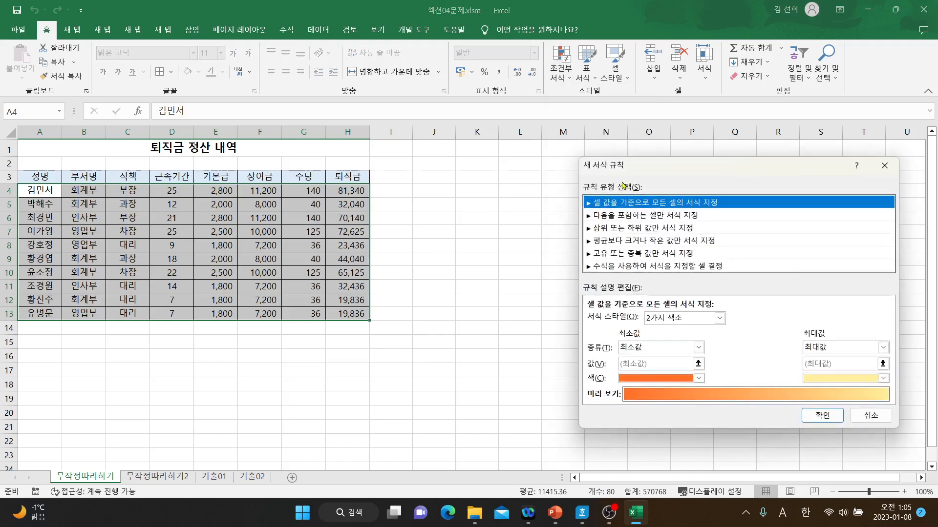
left_click_drag(635, 166, 515, 75)
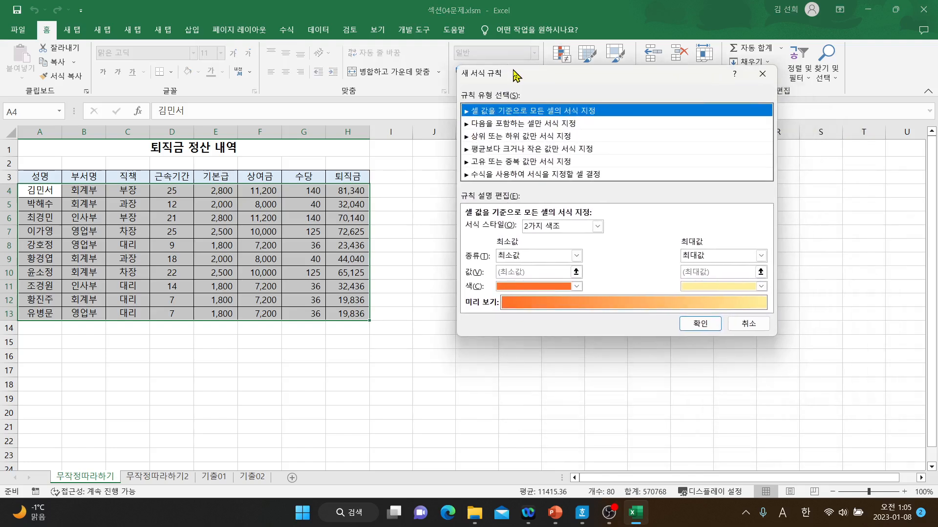
left_click(479, 176)
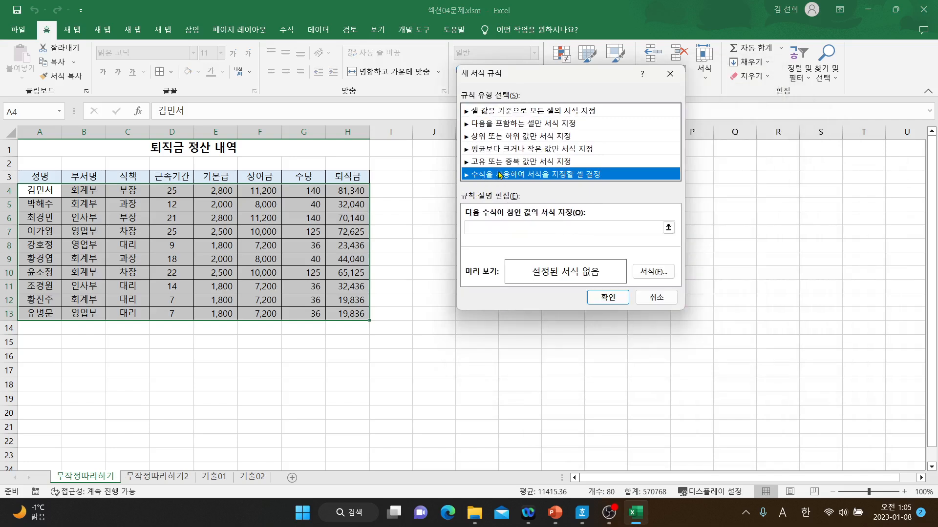
left_click(655, 297)
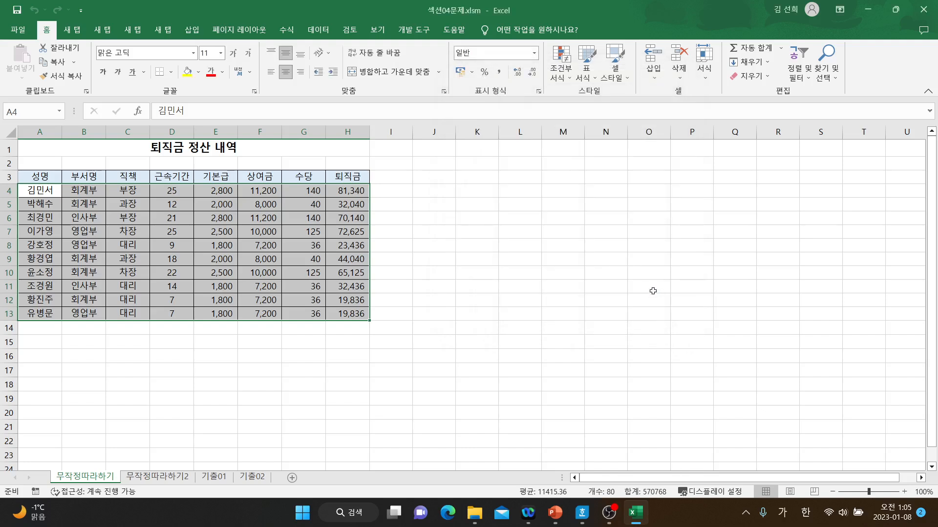
Step: Start a new conditional formatting rule for A4:H13 with the rule type 수식을 사용하여 서식을 지정할 셀 결정
left_click(47, 194)
left_click_drag(47, 194, 364, 315)
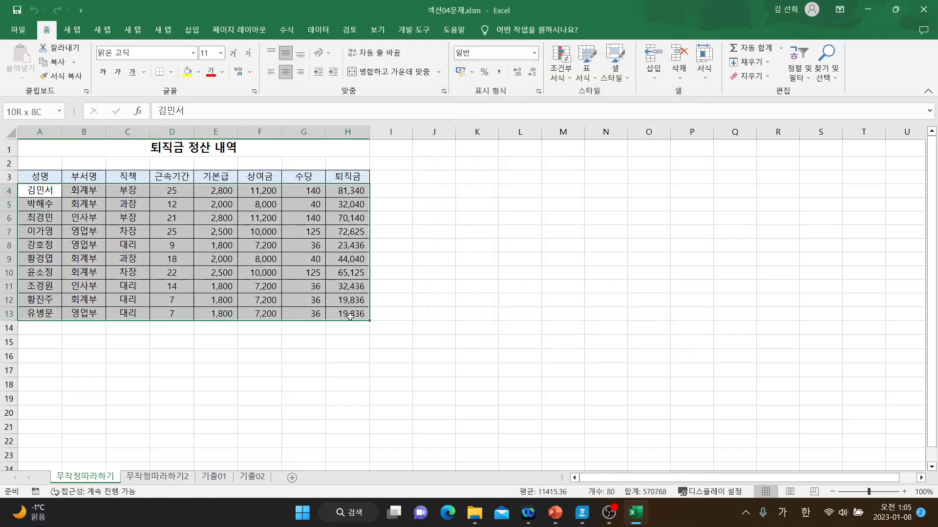
left_click(564, 78)
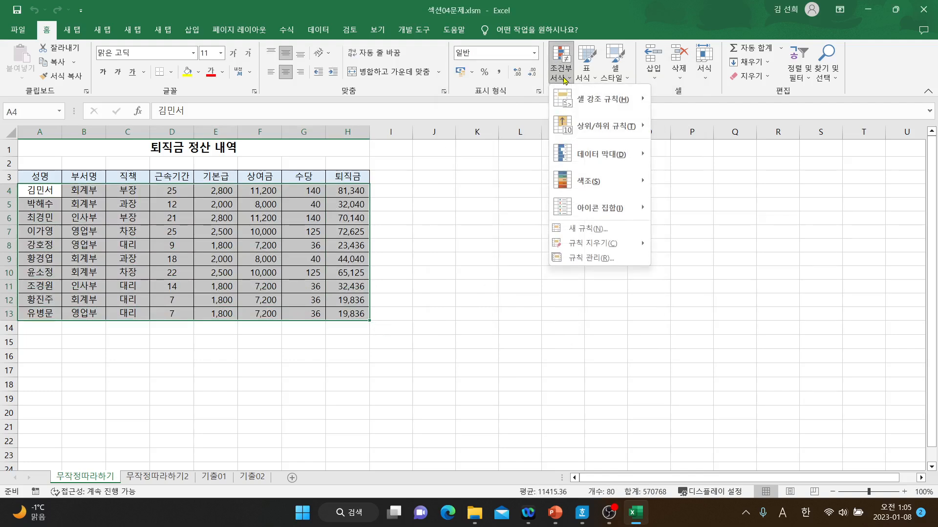
left_click(590, 233)
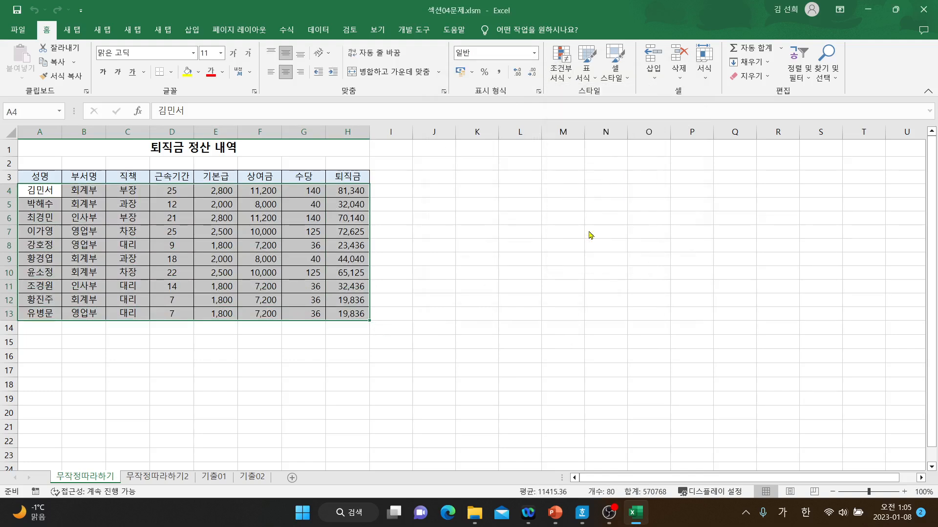
left_click(464, 162)
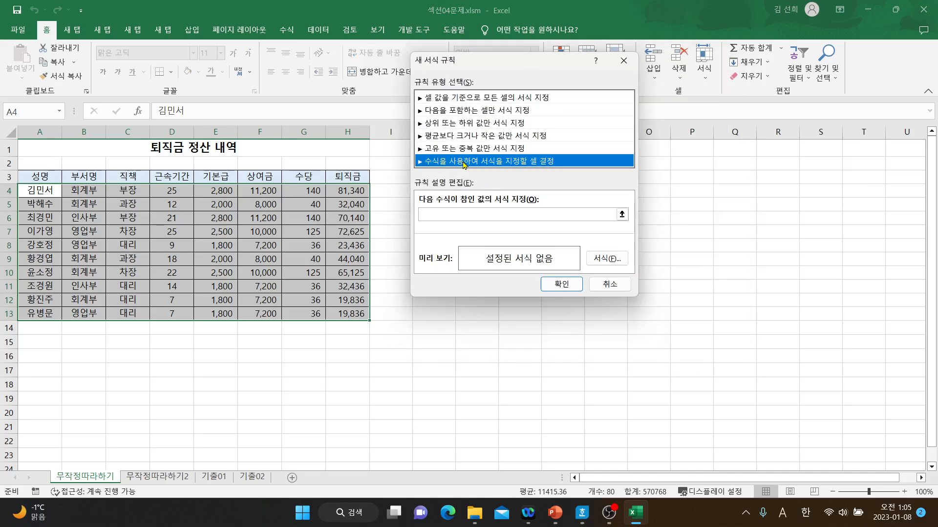
Step: Switch to the 한글 notes and highlight 필드명 제외한 전체범위 in line 1 and 수식 in line 2
left_click(582, 513)
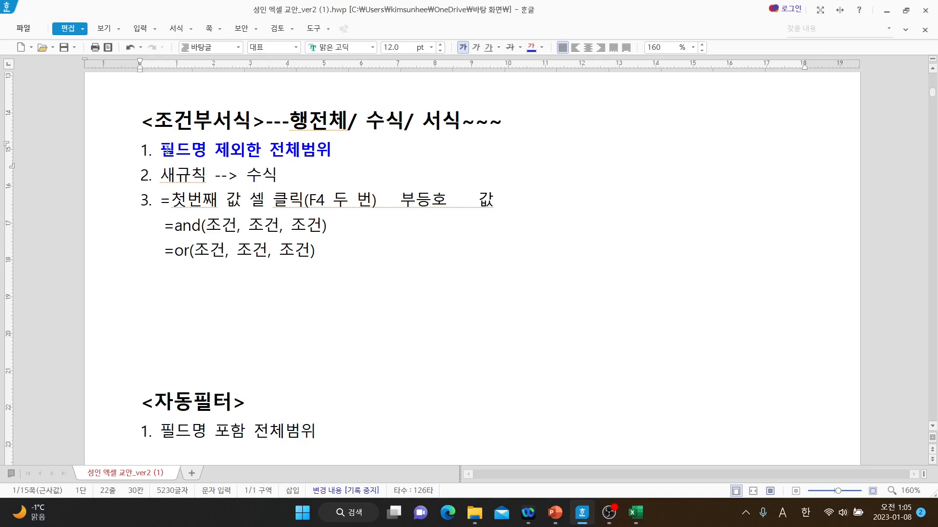
left_click_drag(168, 150, 329, 156)
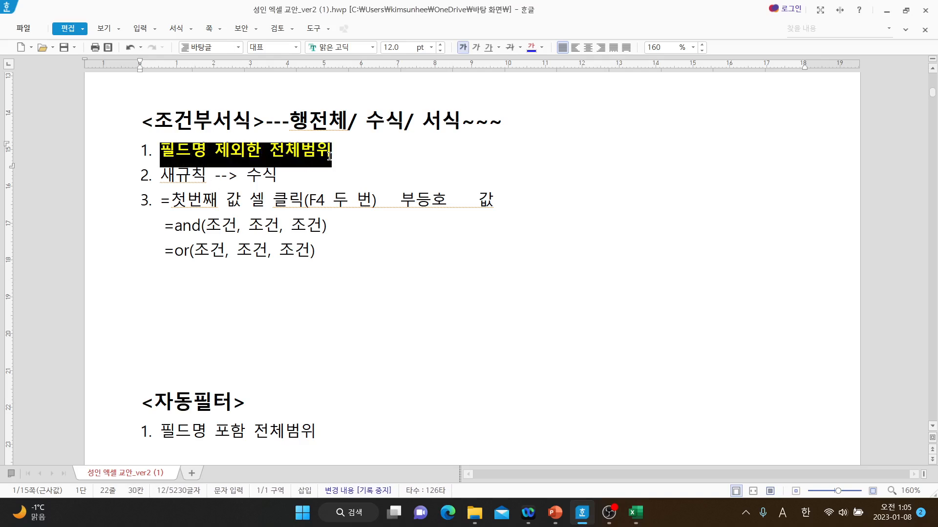
left_click_drag(162, 174, 288, 177)
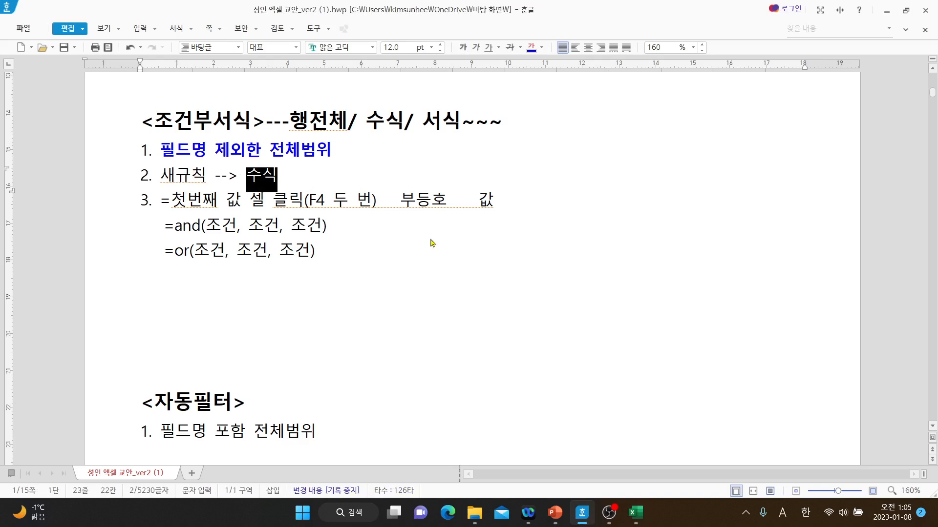
left_click(491, 351)
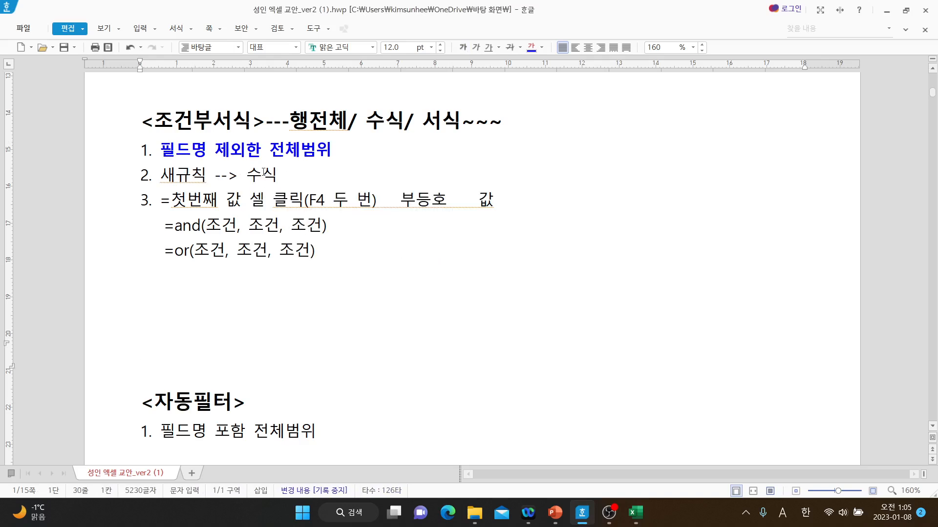
Step: Switch to Excel and cancel the pending new formatting rule for A4:H13
left_click(636, 512)
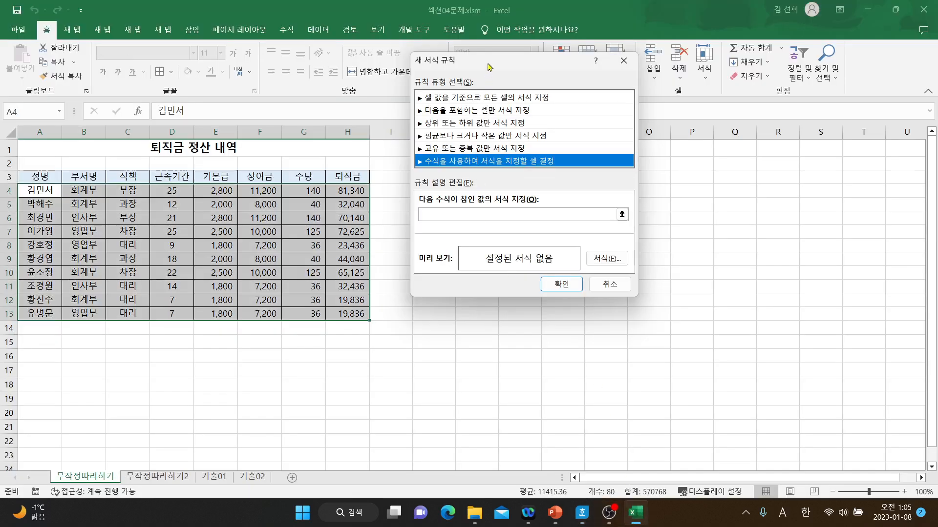
left_click_drag(491, 61, 504, 94)
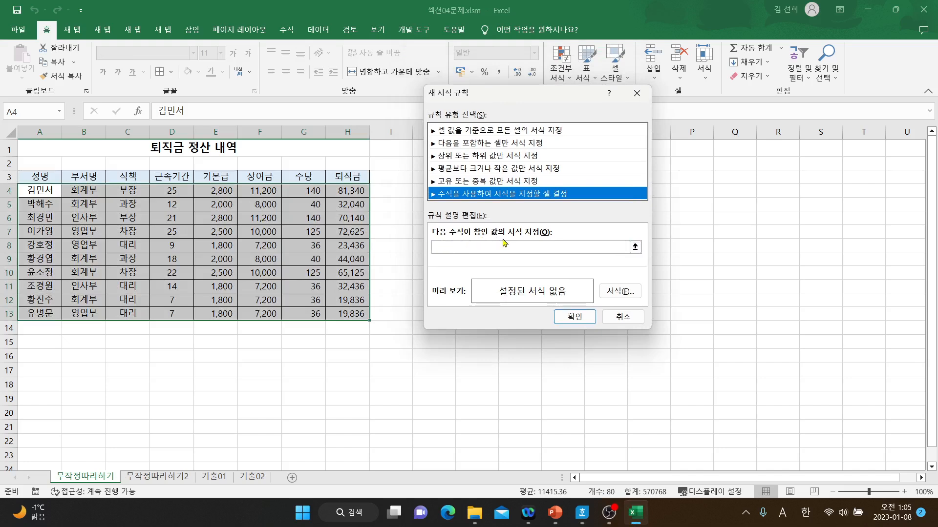
left_click(461, 247)
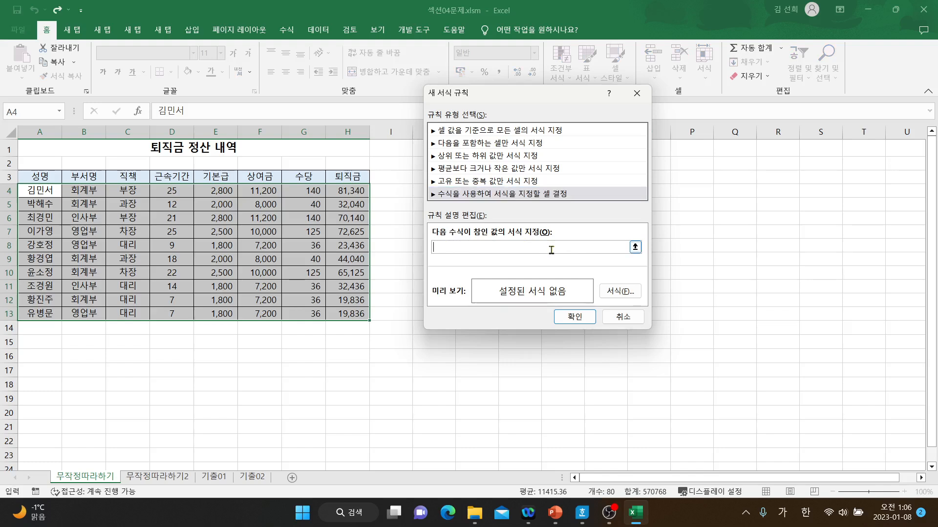
type("=")
left_click(623, 317)
Step: Widen column L to about eight times its width and enter 부서명이 회계부인 경우 노랑바탕 파랑글씨 굵게 in L4
left_click(511, 194)
left_click_drag(541, 132, 857, 137)
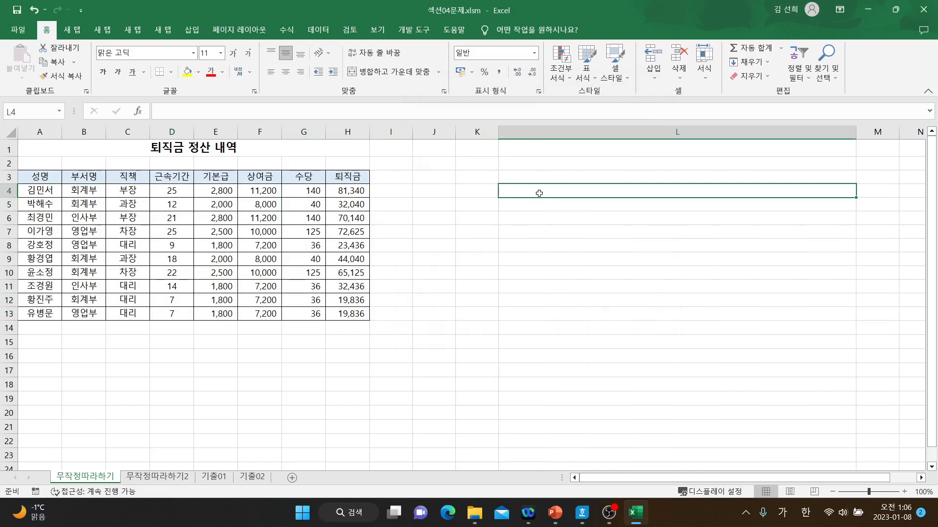
type("부서")
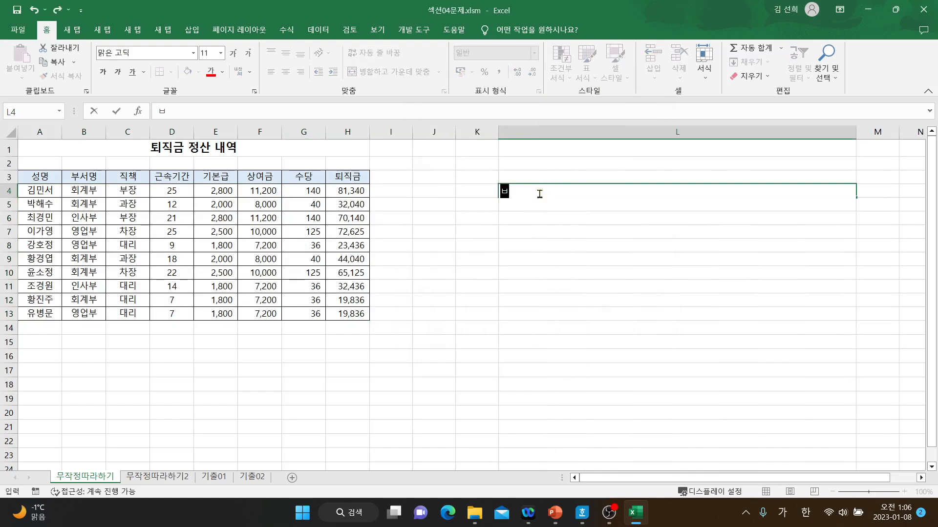
type("명")
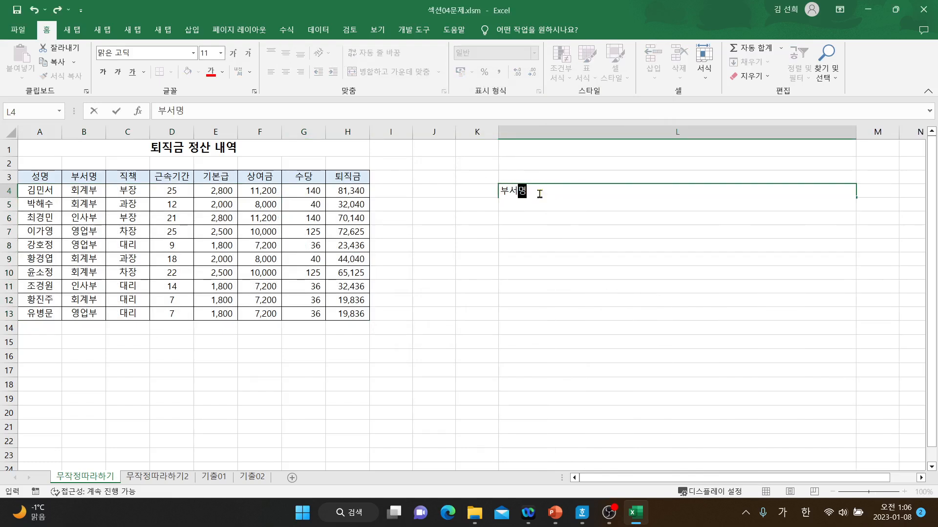
type("이 ㅎ회")
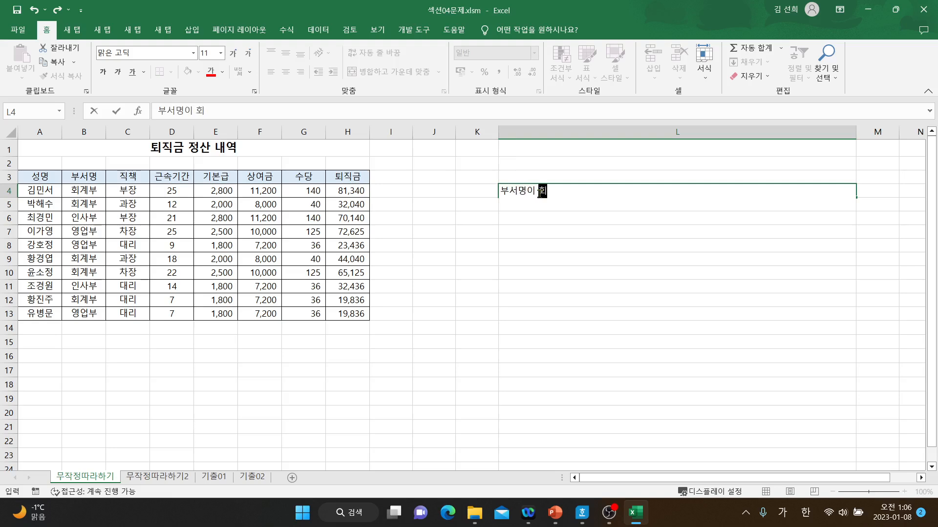
type("계부인 경우 ")
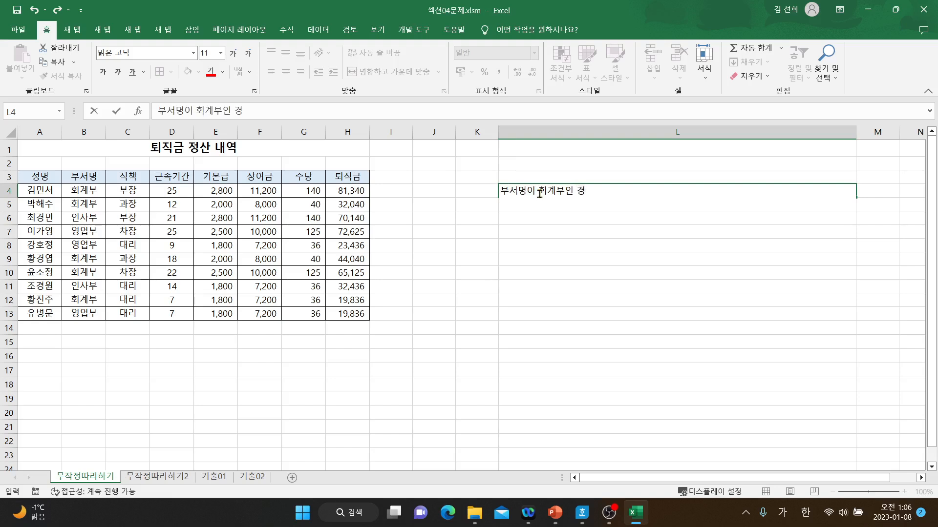
type("노랑바탕 파랑")
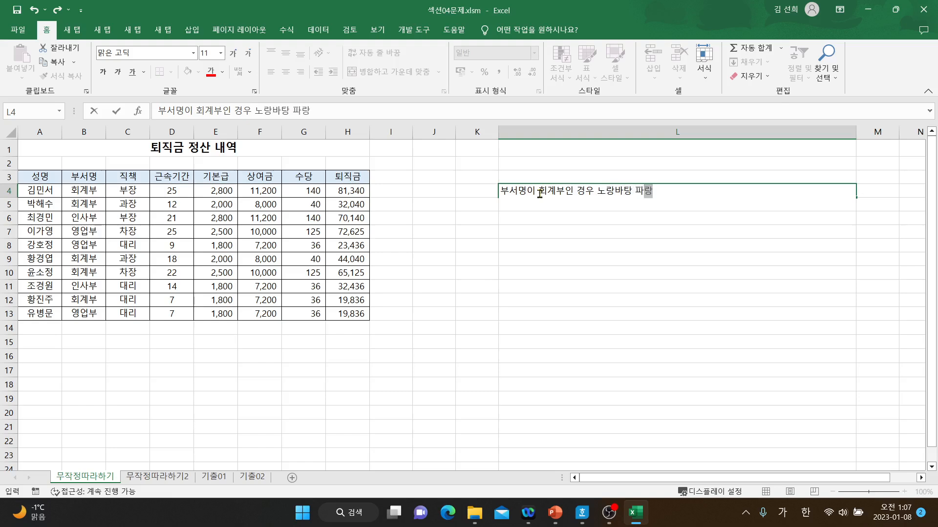
type("글씨 구")
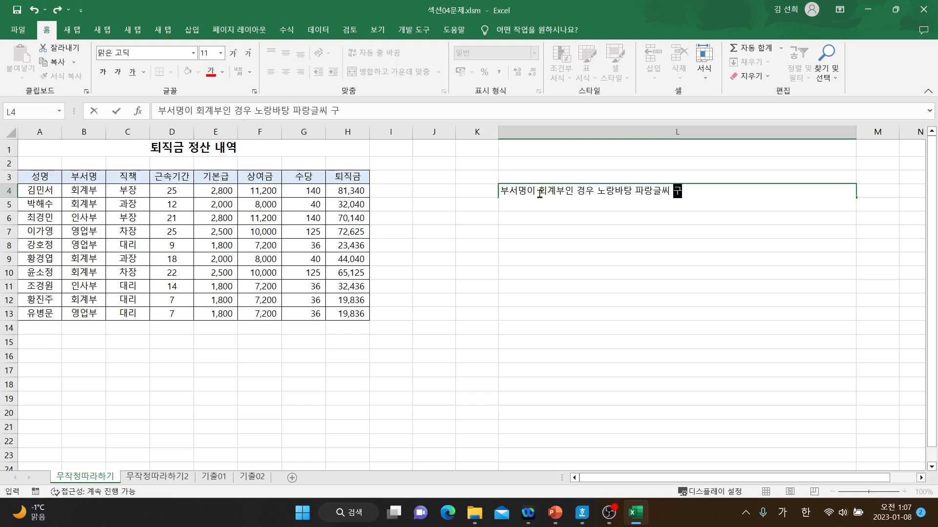
type("굵ㄱㅔ")
key("Return")
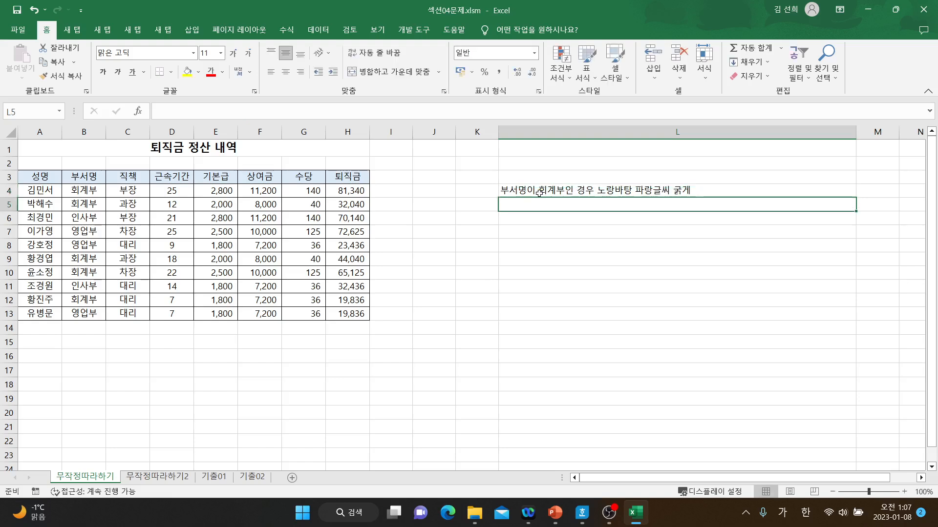
Step: Number the condition text in L4 by adding "1. " in front of it
left_click(541, 192)
left_click(158, 112)
type("1.")
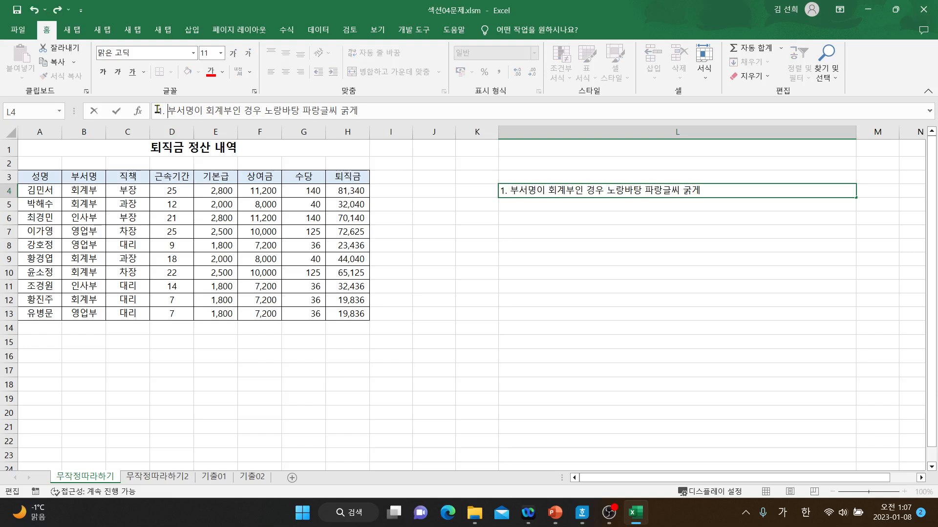
left_click(640, 268)
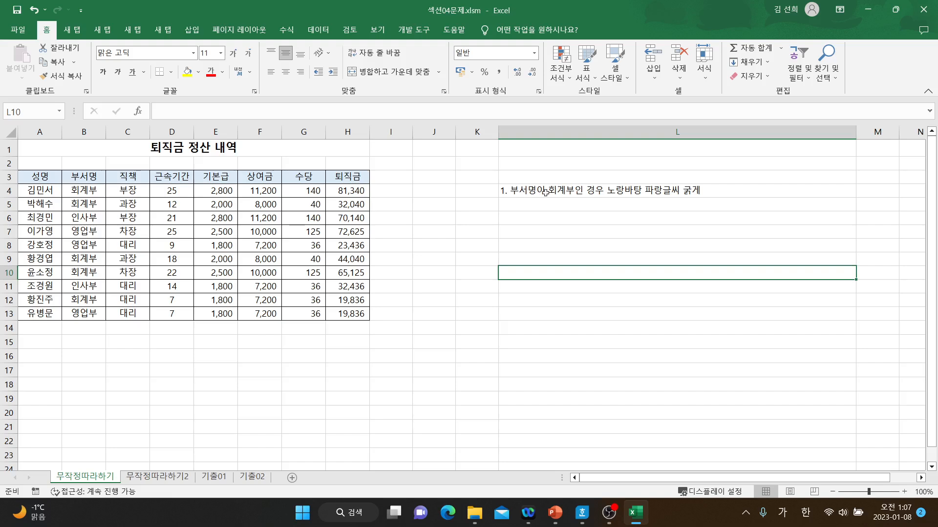
Step: Start a new conditional formatting rule for A4:H13 with the type 수식을 사용하여 서식을 지정할 셀 결정, beginning its formula with =
left_click_drag(47, 191, 346, 315)
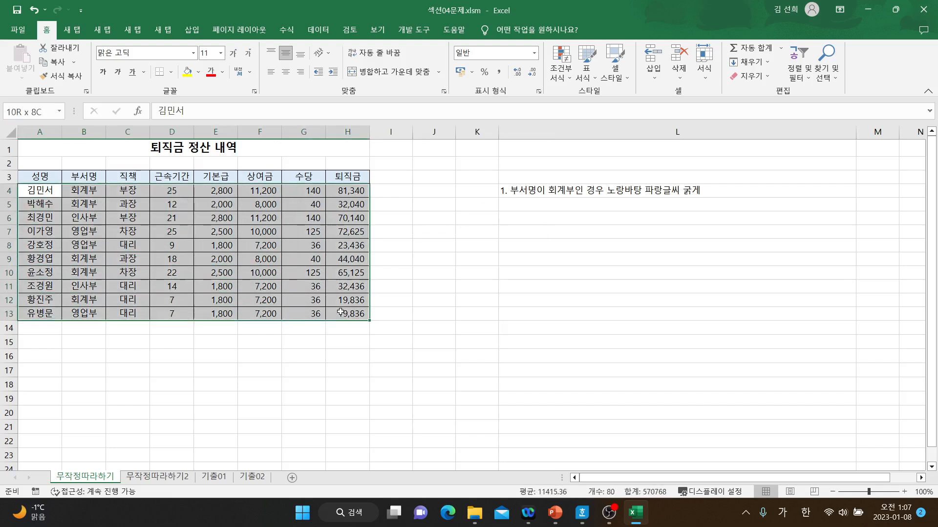
left_click(563, 73)
left_click(603, 233)
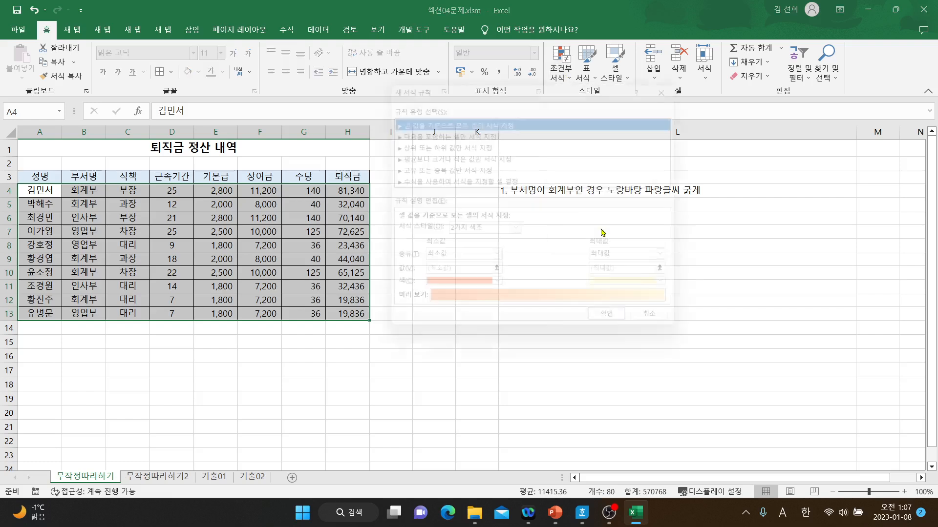
left_click_drag(559, 85, 584, 249)
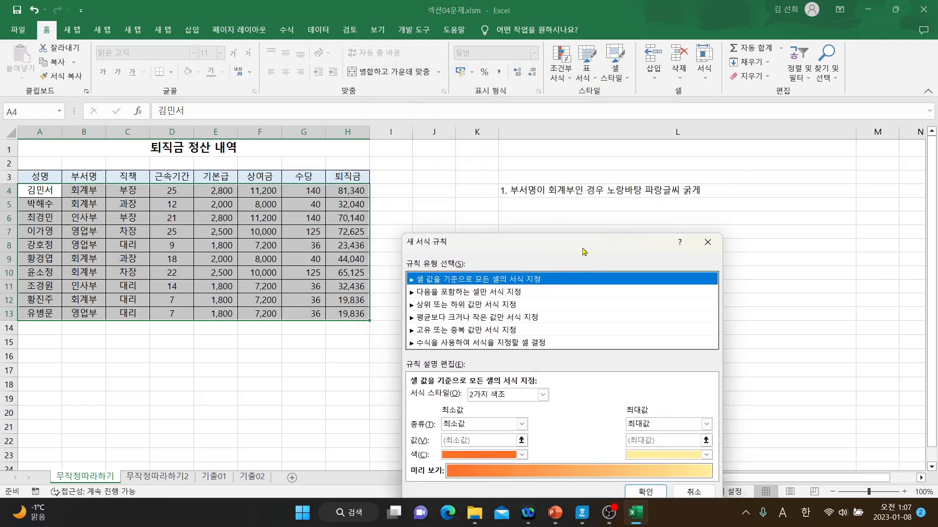
left_click(428, 344)
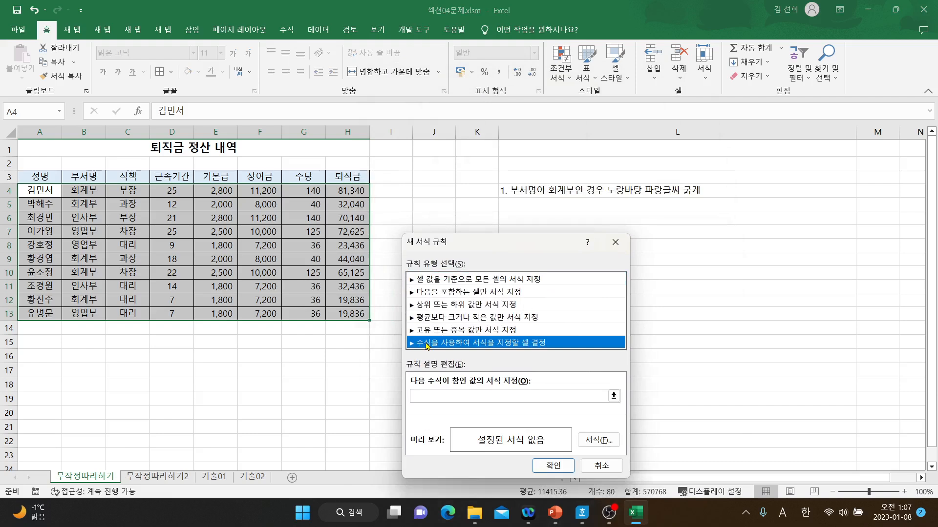
left_click(423, 397)
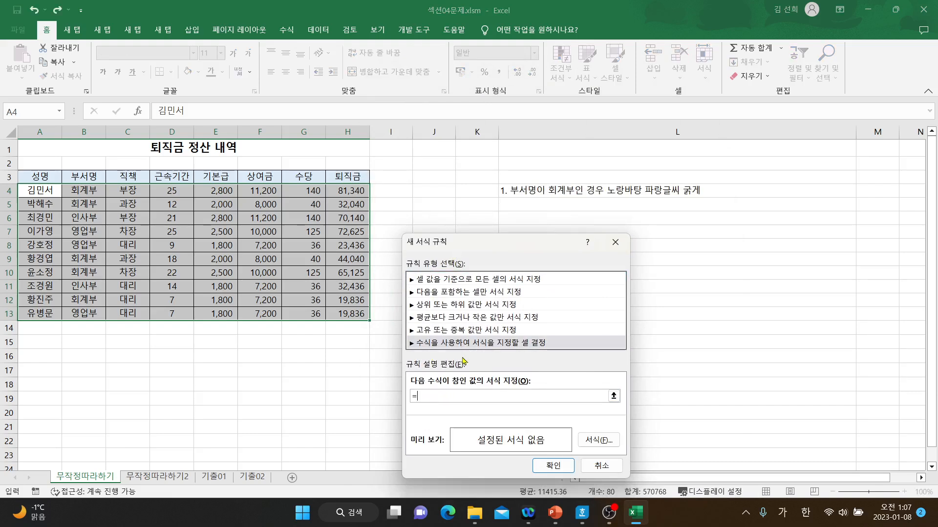
left_click_drag(471, 242, 463, 225)
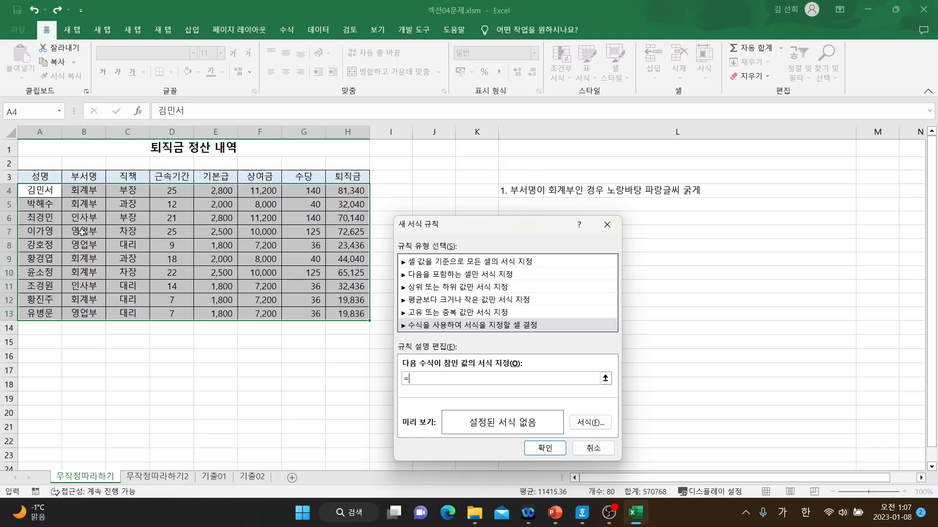
Step: Try the 부서명 values from B4 to B13 as the formula's reference, as a whole range and one by one
left_click(84, 191)
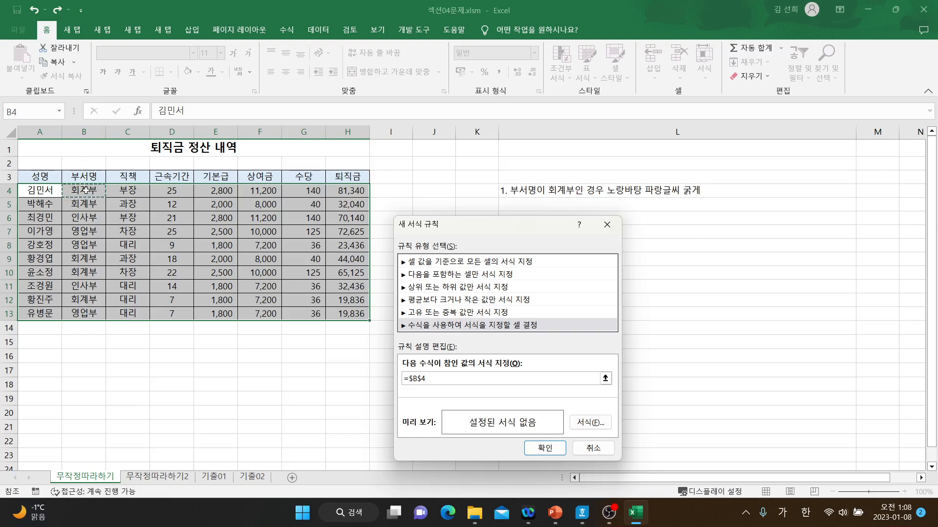
left_click_drag(86, 190, 92, 311)
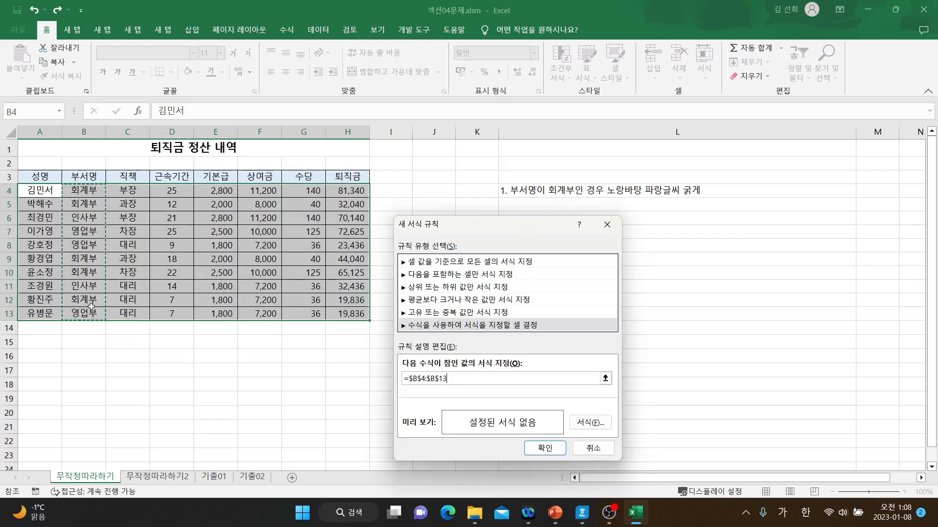
left_click(81, 190)
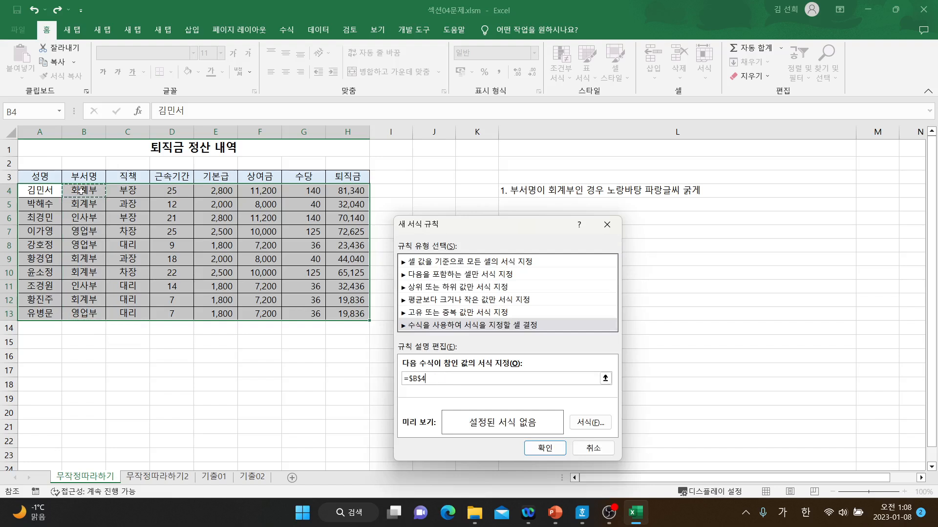
left_click(89, 204)
left_click(88, 219)
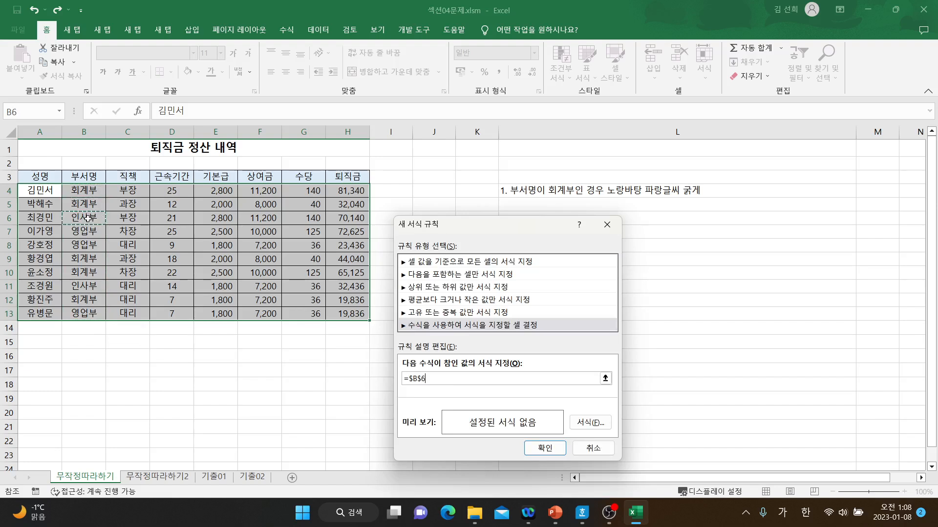
left_click(90, 245)
left_click(88, 259)
left_click(86, 274)
left_click(85, 286)
left_click(83, 300)
left_click(82, 313)
left_click(82, 192)
Step: Try cells of other fields in row 4 and further 부서명 cells down to B8 as the formula's reference
left_click(39, 190)
left_click(132, 190)
left_click(174, 192)
left_click(217, 192)
left_click(84, 192)
left_click(86, 204)
left_click(86, 232)
left_click(91, 204)
left_click(83, 204)
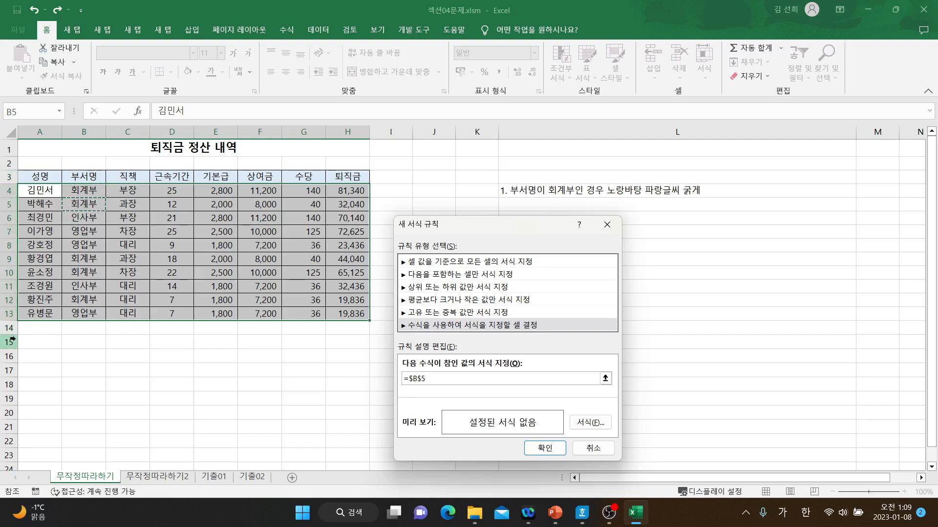
left_click(85, 219)
left_click(85, 245)
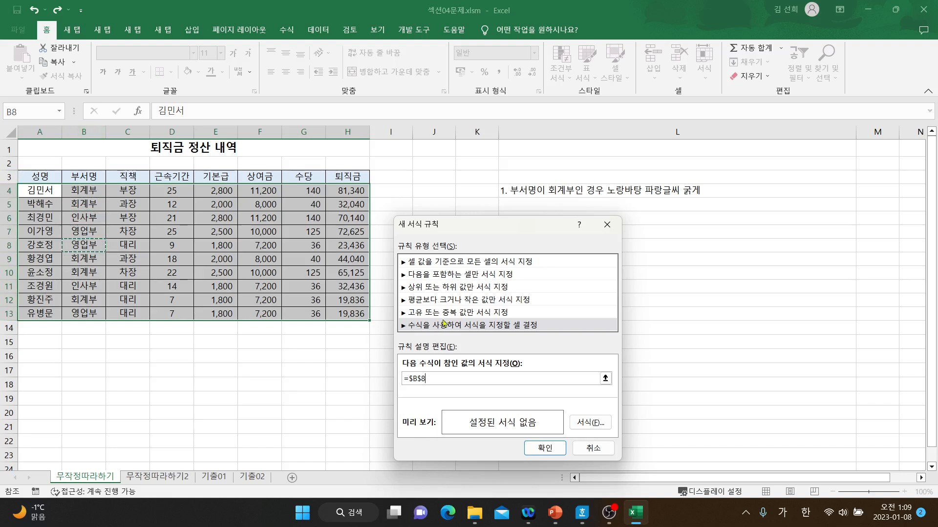
Step: Cycle the formula's reference to B8 through its absolute, mixed and relative forms
left_click_drag(450, 227, 348, 171)
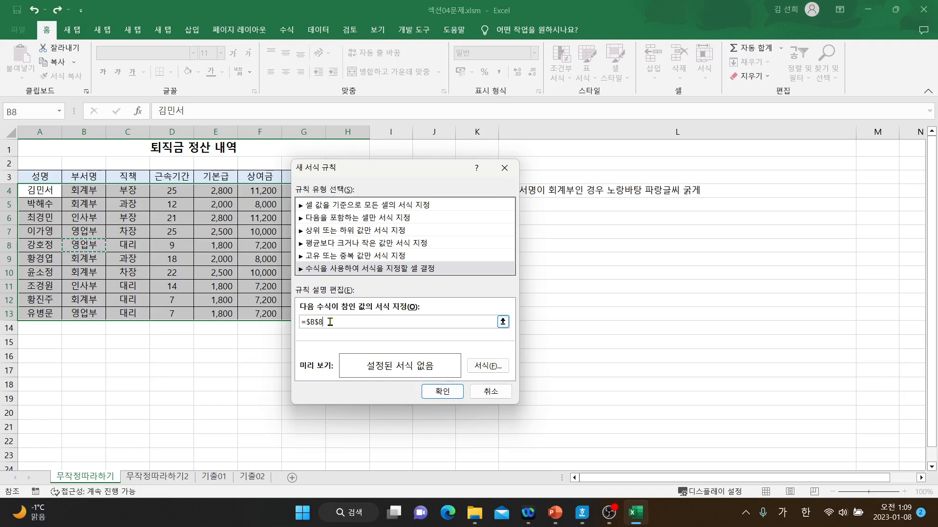
key("F4")
key("F4")
key("F4")
key("F4")
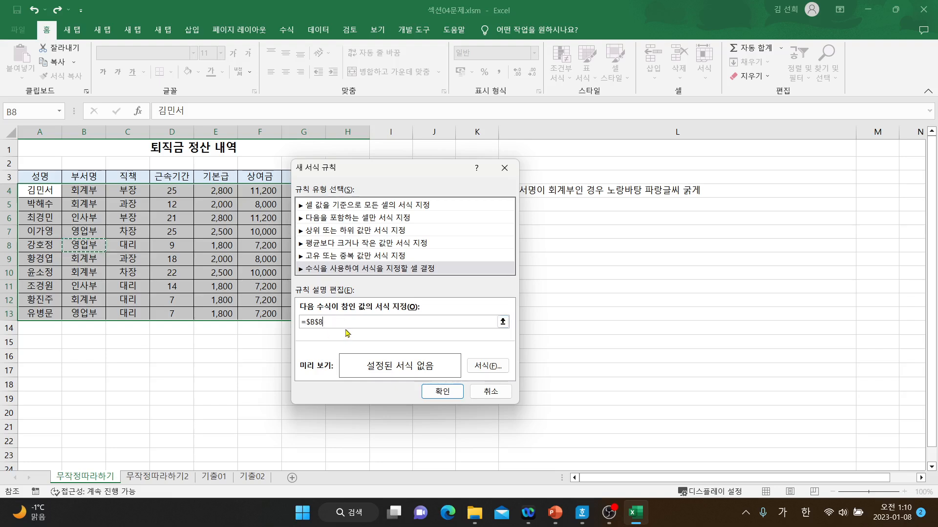
key("F4")
key("F4")
Step: Try B4 with only its column fixed and the header cell B3 as the formula's reference
left_click(83, 190)
key("F4")
key("F4")
left_click(84, 189)
left_click(86, 176)
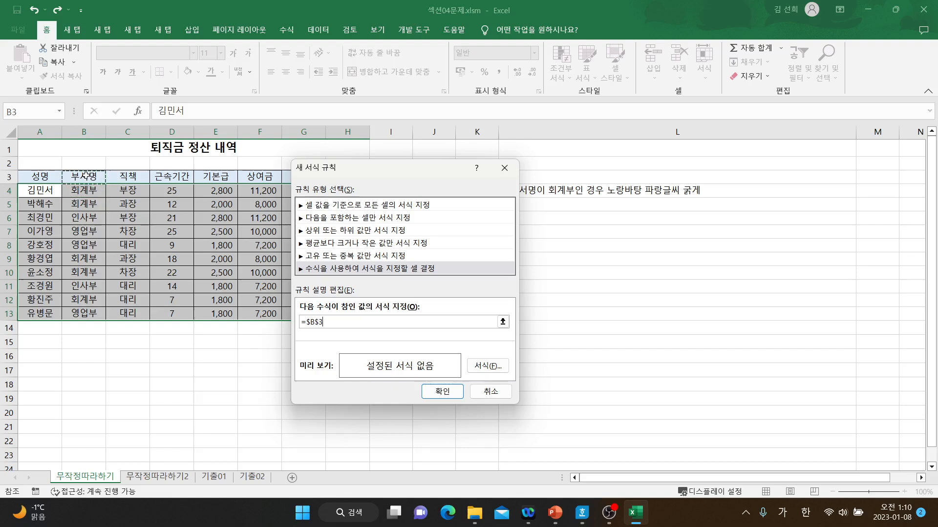
Step: Reference the first 부서명 value in the rule formula as $B4, with only the column fixed
left_click(88, 191)
key("F4")
key("F4")
left_click_drag(419, 169, 413, 176)
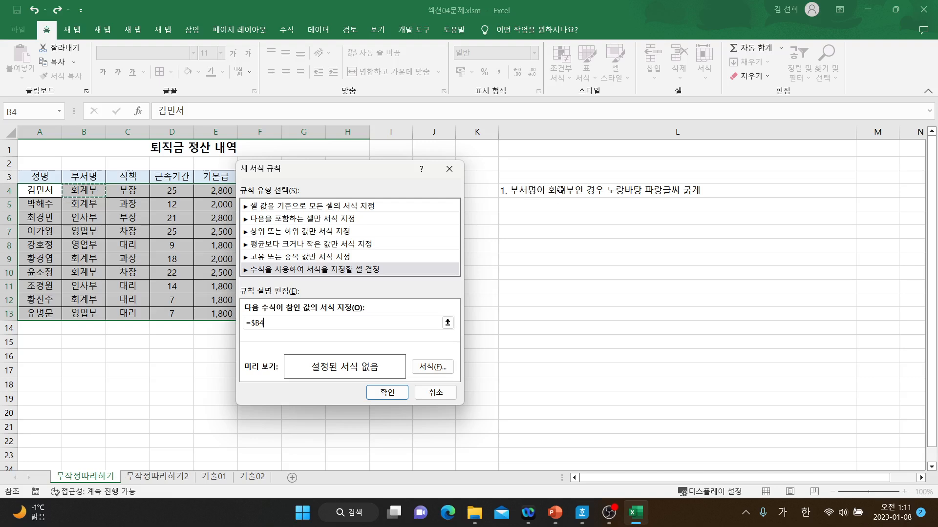
Step: Complete the rule formula as =$B4="회계부"
left_click(324, 324)
type("=")
type("\"")
key("Hangul")
type("ghlr")
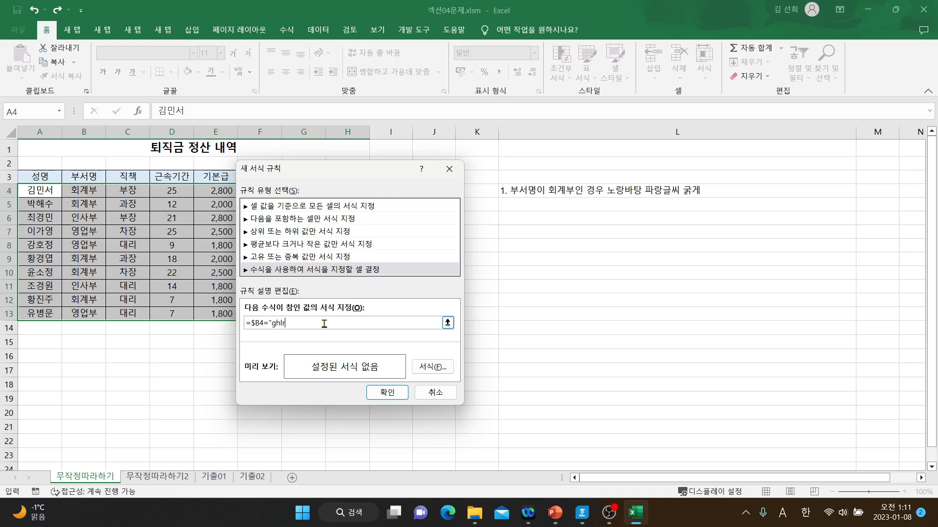
type("Pqn")
key("BackSpace")
key("BackSpace")
key("BackSpace")
key("BackSpace")
key("BackSpace")
key("BackSpace")
key("BackSpace")
key("Hangul")
type("ghlrPqn")
left_click(269, 323)
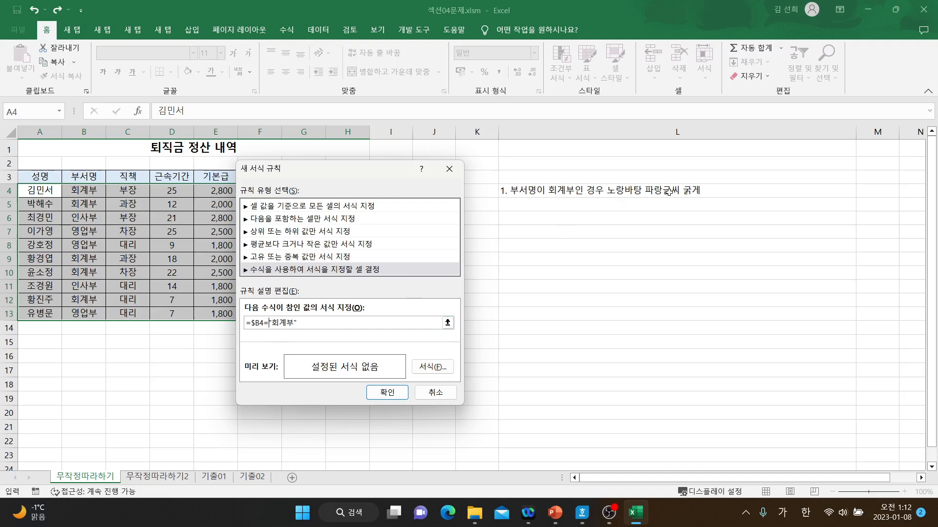
Step: Set the rule's font format to the style 굵게 and the standard blue colour
left_click(435, 369)
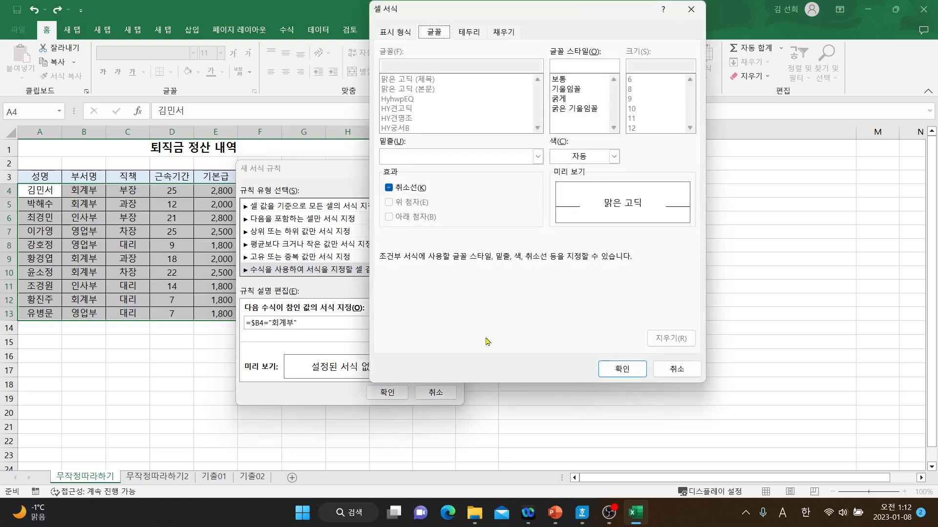
left_click(567, 100)
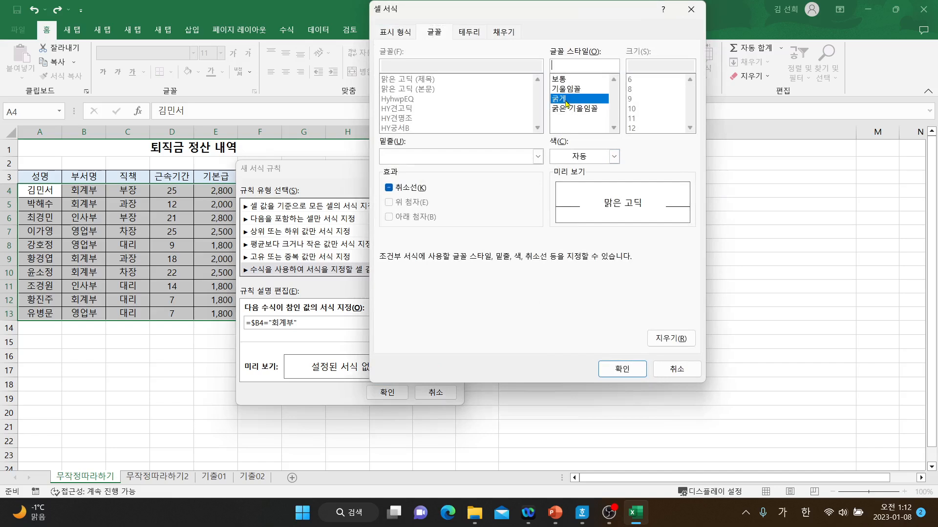
left_click(575, 158)
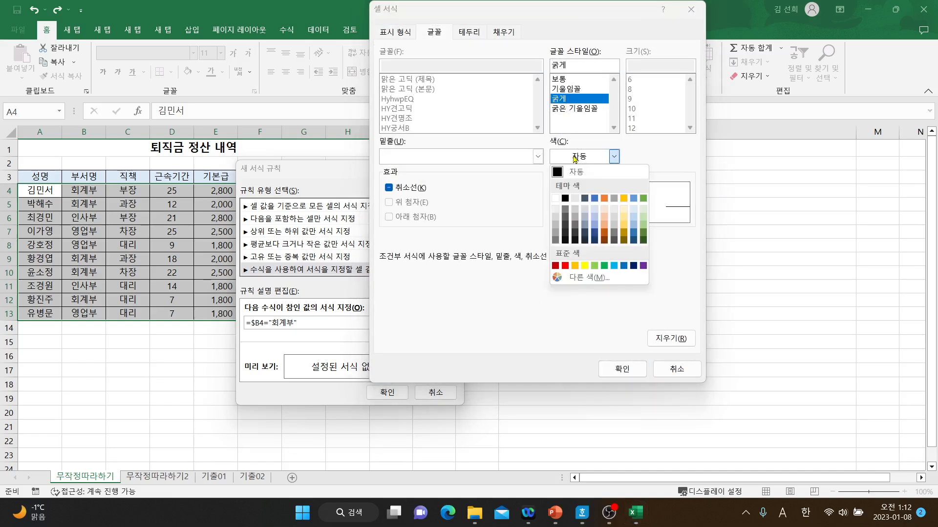
left_click(624, 266)
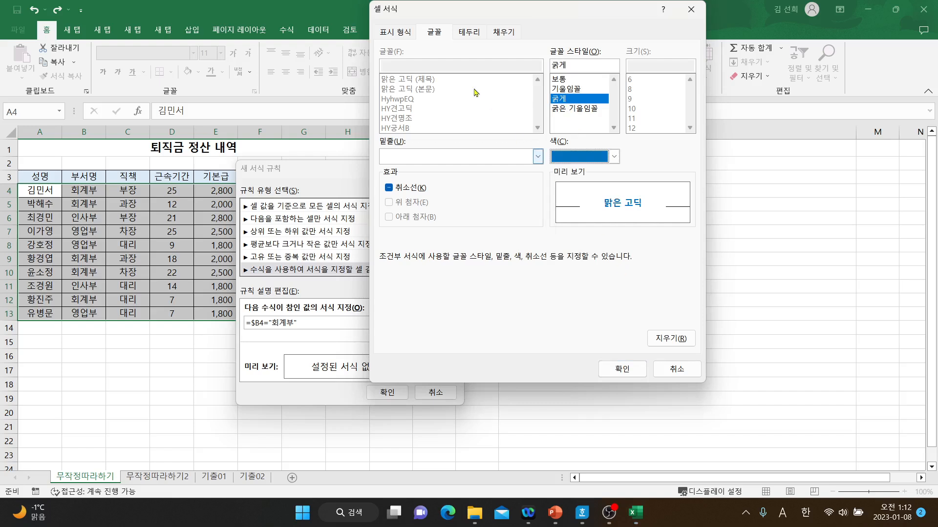
Step: Set the rule's fill to standard yellow and apply the 회계부 rule to the table
left_click(507, 32)
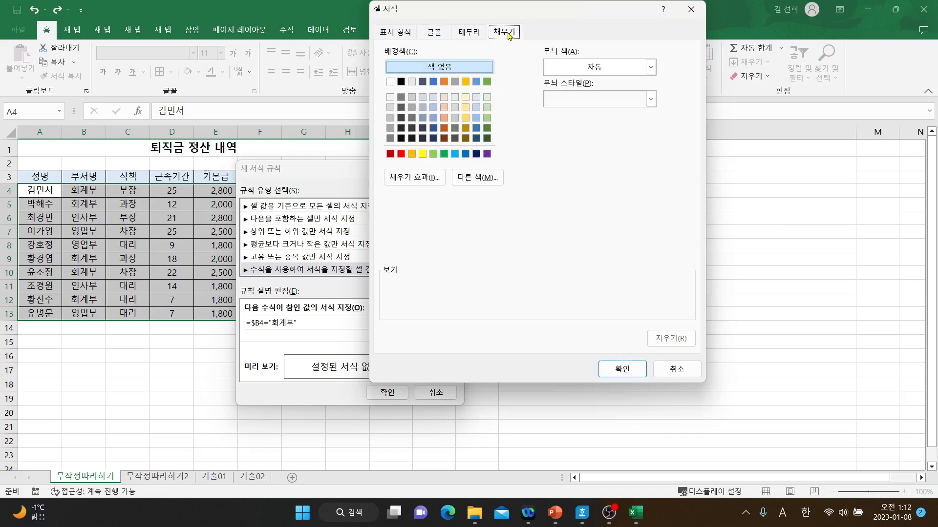
left_click(423, 154)
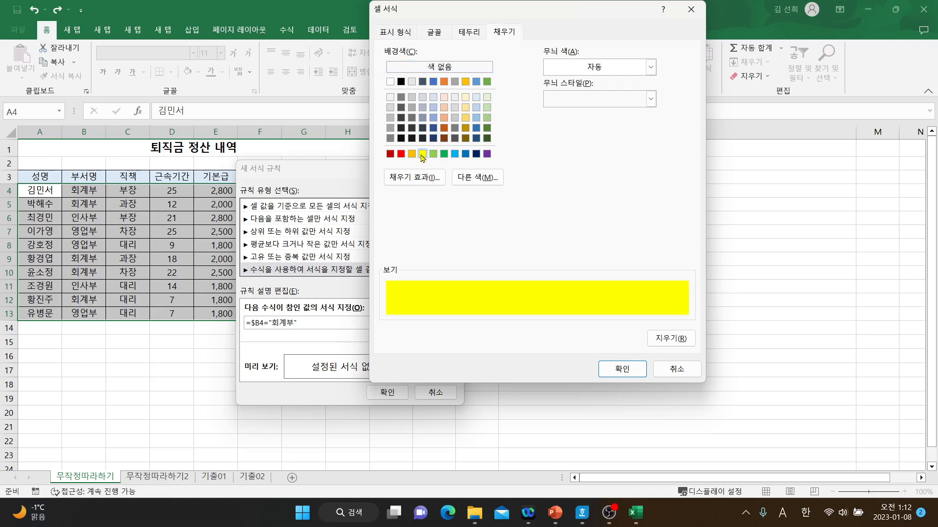
left_click(621, 370)
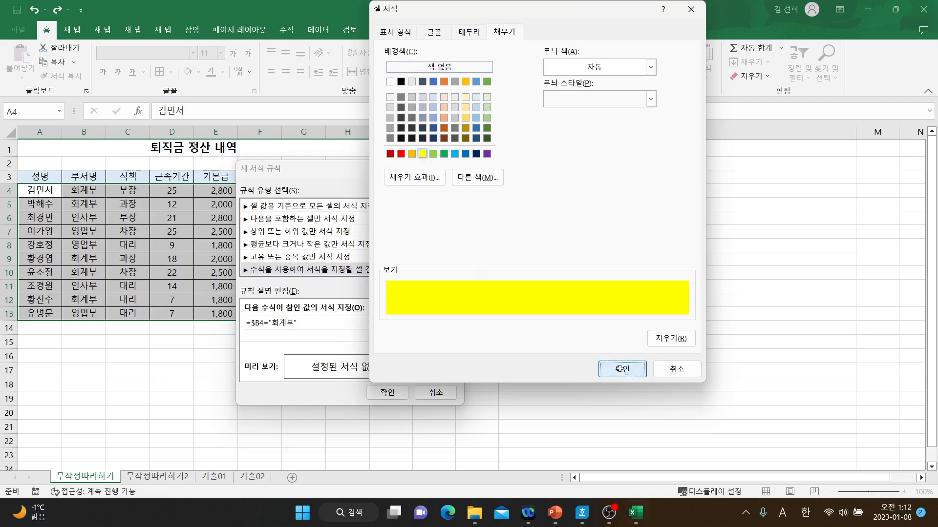
left_click(391, 394)
left_click(429, 375)
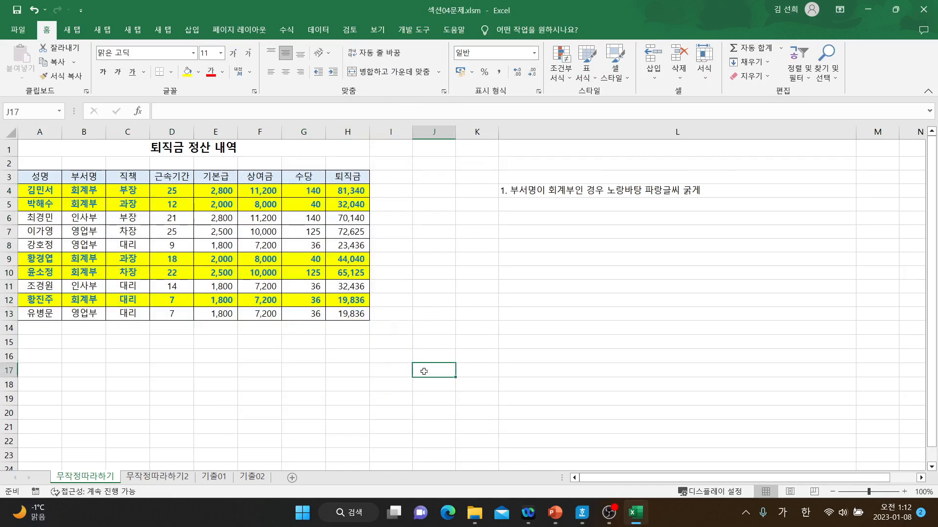
Step: Check the 회계부 entries in the 부서명 column and undo the conditional formatting rule
left_click(84, 205)
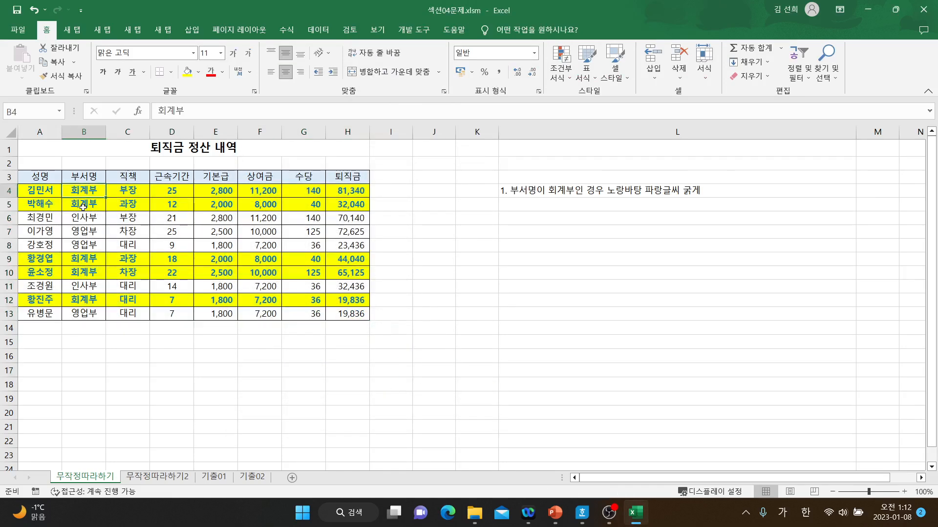
left_click(79, 258)
left_click(79, 271)
left_click(80, 300)
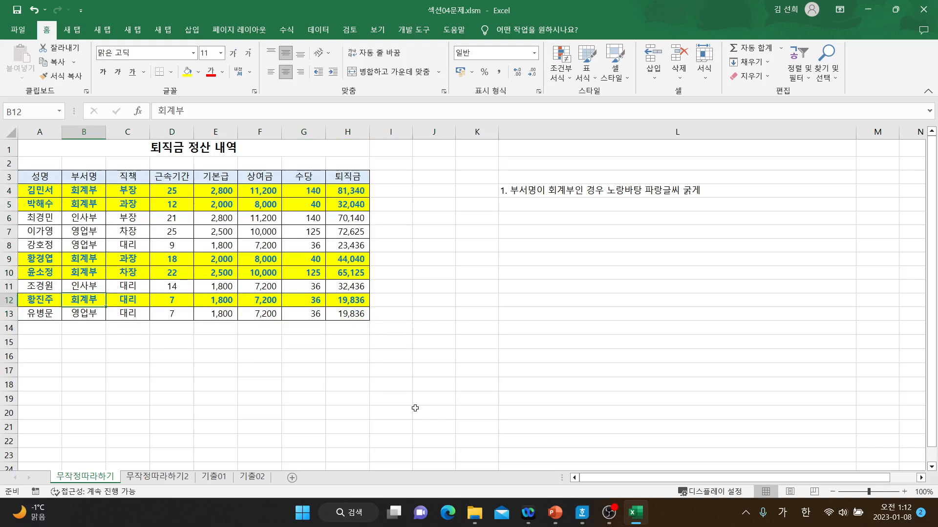
key("ctrl+z")
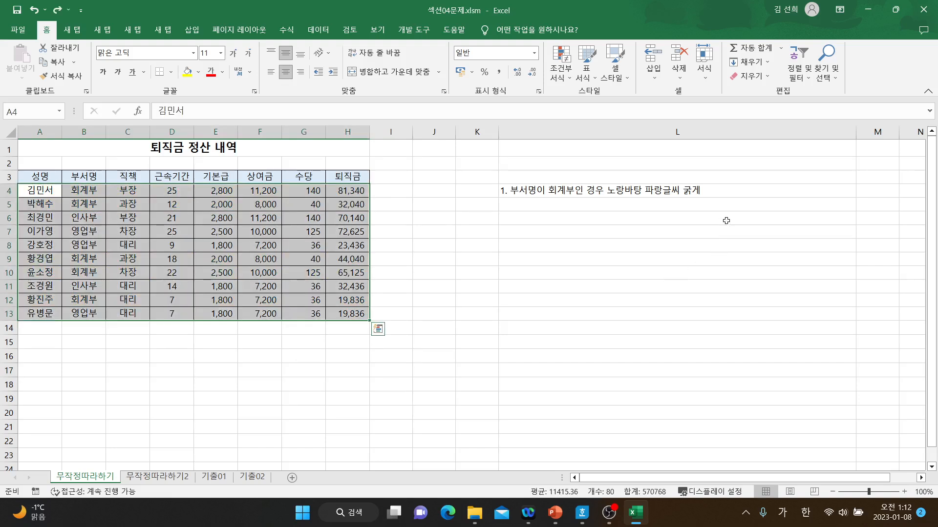
Step: Enter the second task note "2. 직책이 과장인 경우 굵은 기울임 빨강색 글자" in cell L5
left_click(723, 193)
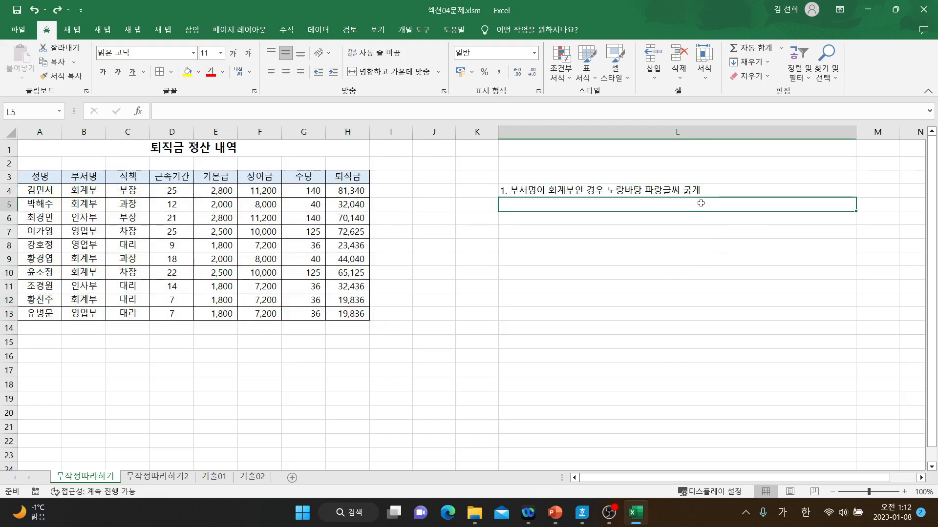
type("2")
type(". 직책")
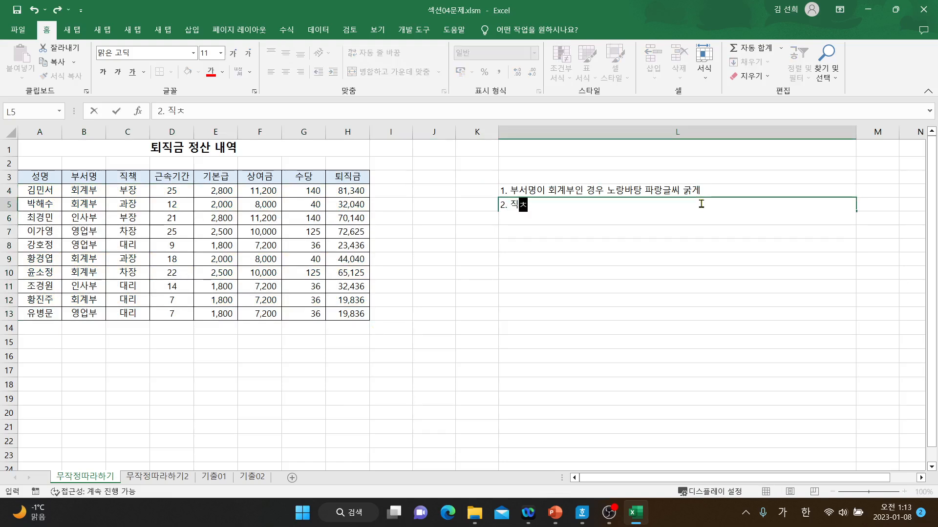
type("이 ")
type("과장ㅇ")
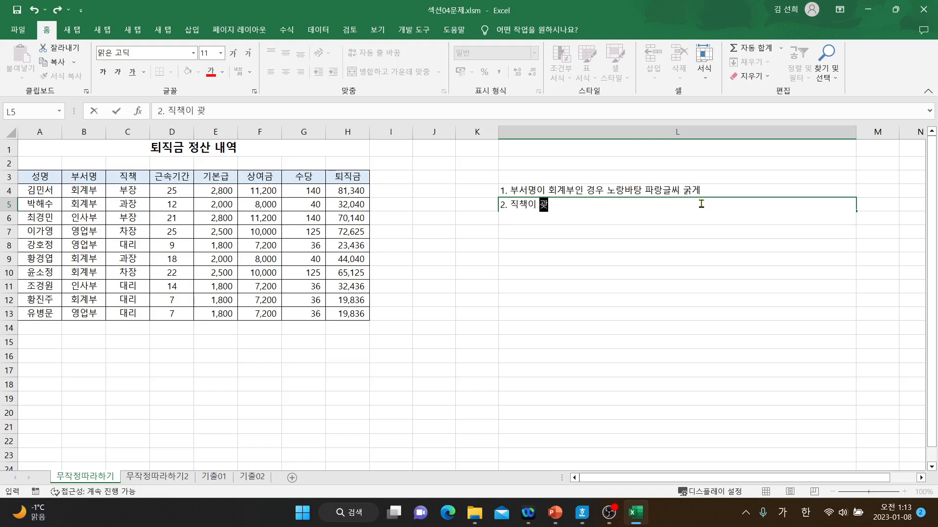
type("인 경ㅇ")
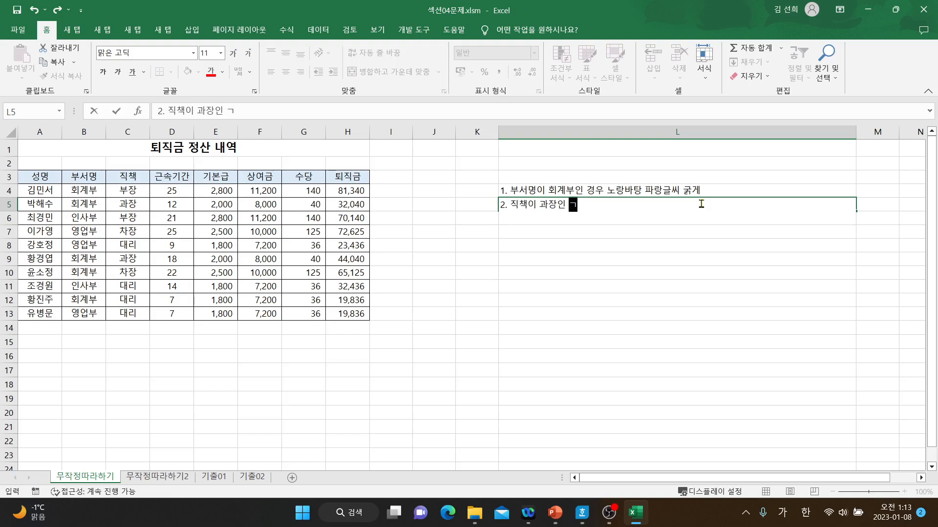
type("우 ")
type("굴")
type("은 기울")
type("이")
type(" 빨강")
type("색 글")
type("자")
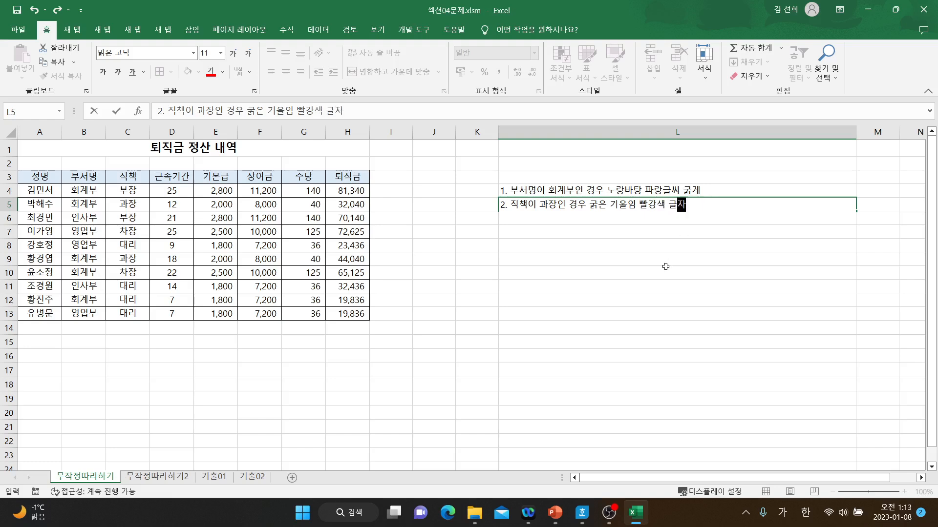
key("Return")
left_click(629, 285)
left_click(577, 206)
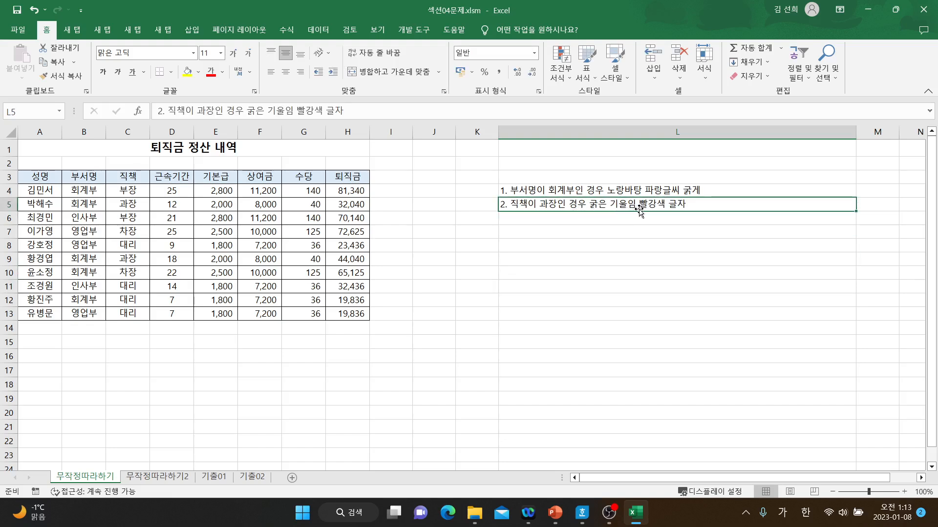
Step: Enter the heading "행전체 수식사용 조건부서식" in cell L3 above the task notes
left_click(565, 179)
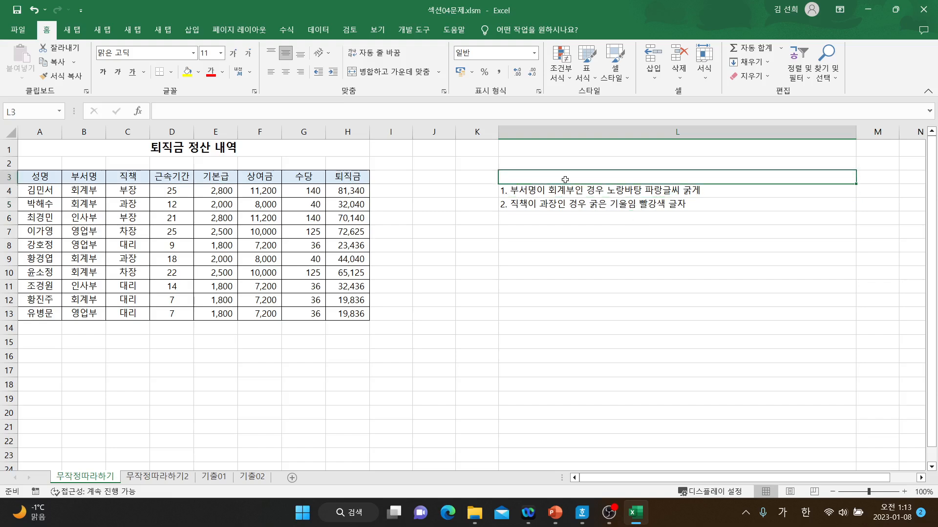
type("행전")
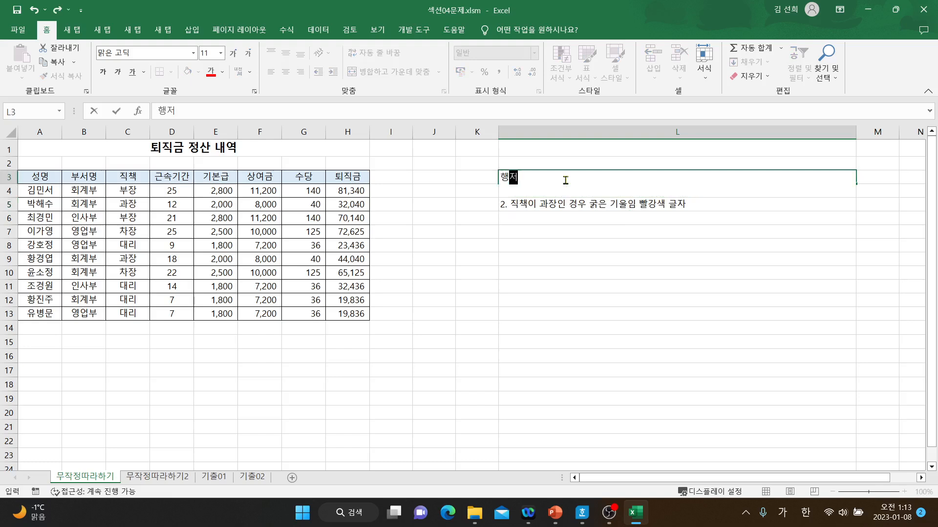
type("ㅊ")
key("BackSpace")
type("체 숫")
type("식사용")
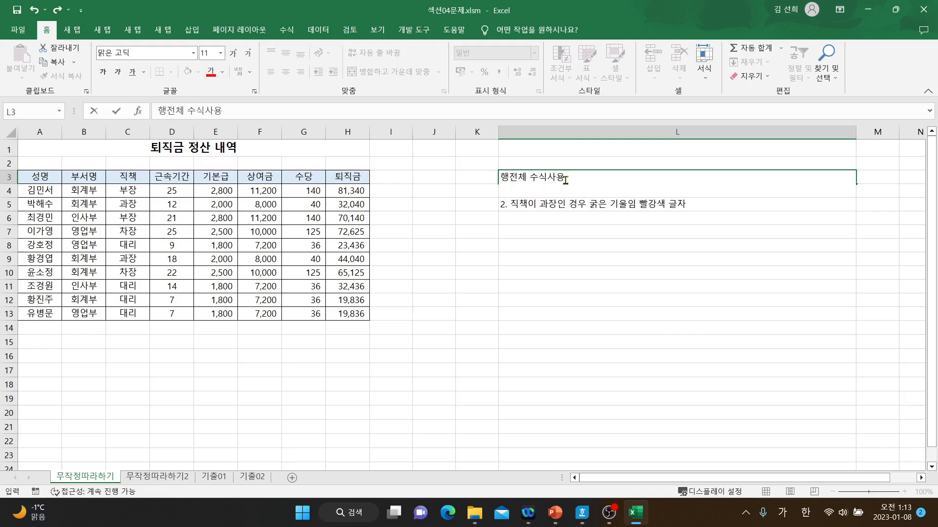
type(" 조건부서식")
left_click(590, 285)
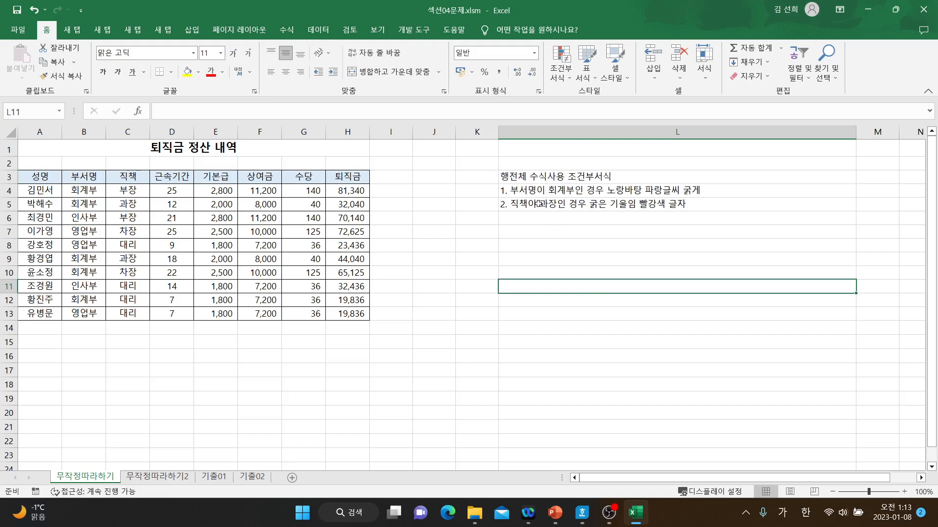
Step: Start a new conditional formatting rule for A4:H13 with the rule type 수식을 사용하여 서식을 지정할 셀 결정
left_click(535, 206)
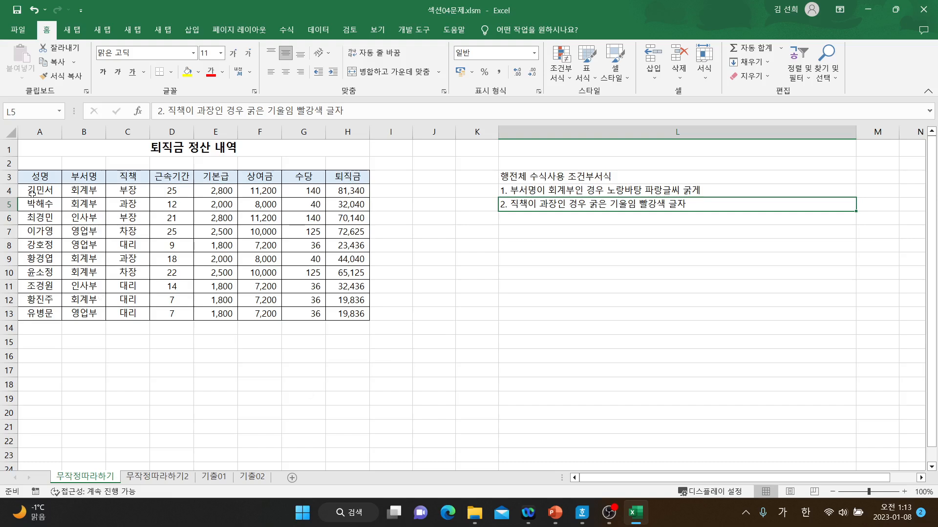
left_click_drag(37, 187, 372, 324)
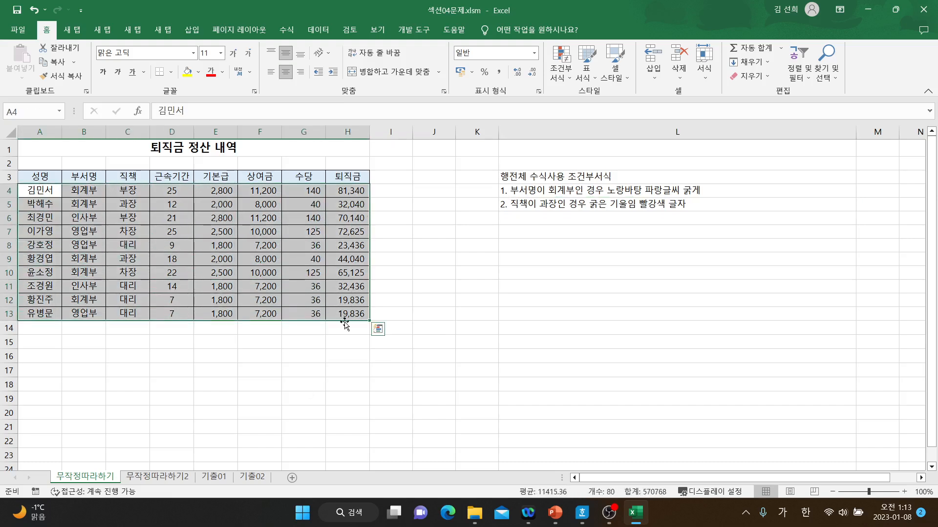
left_click(347, 342)
left_click_drag(44, 191, 343, 312)
left_click(567, 81)
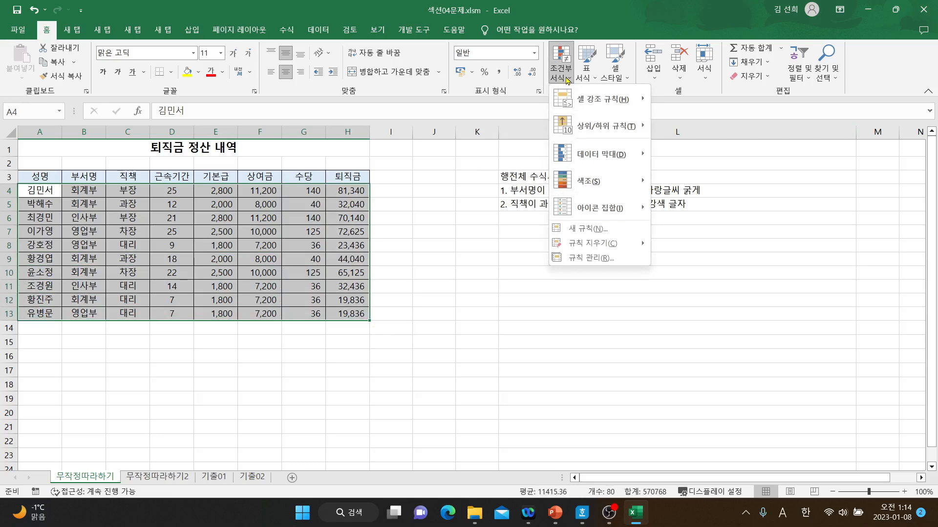
left_click(588, 229)
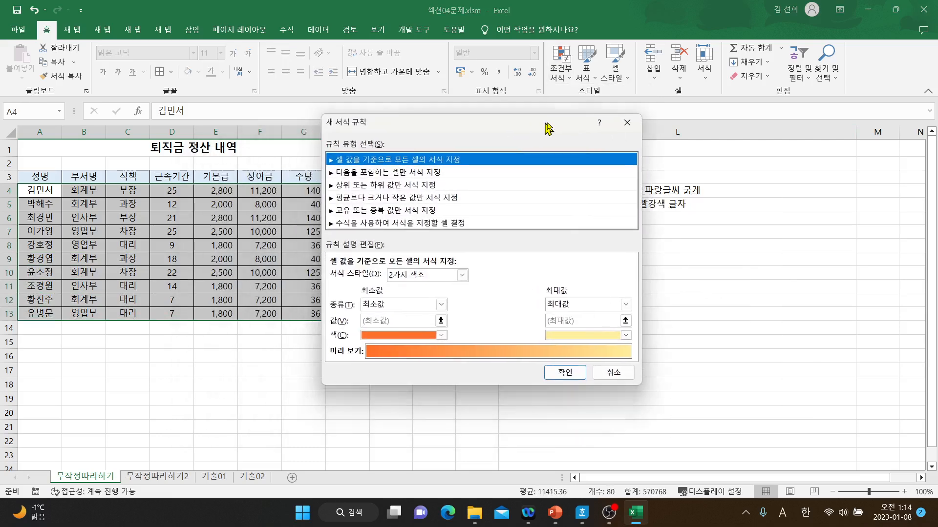
left_click(388, 223)
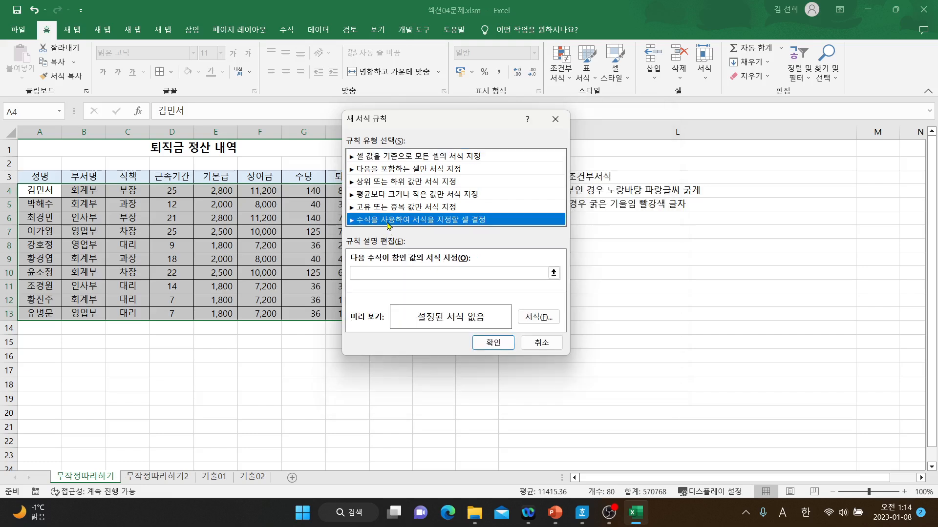
Step: Enter =$C4="과장" as the rule formula, fixing only the column of the first 직책 cell
left_click(387, 271)
left_click(387, 272)
type("=")
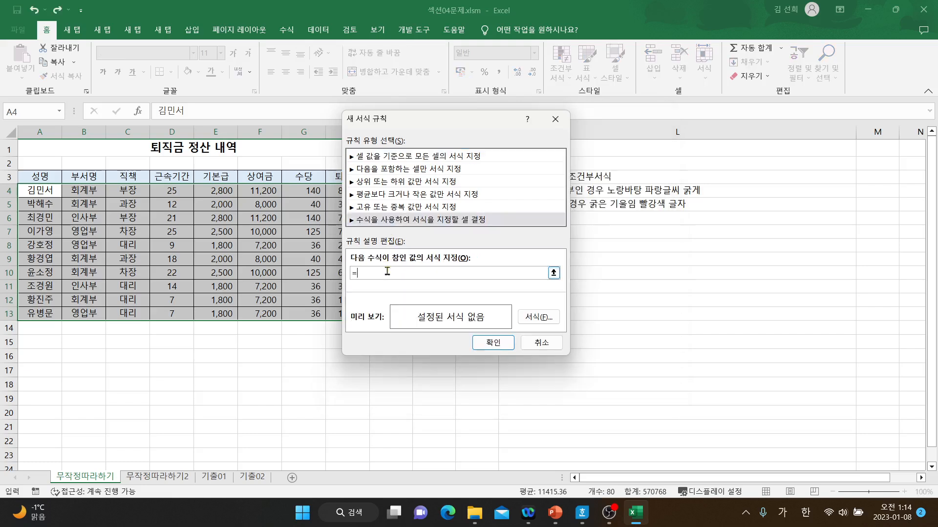
left_click_drag(412, 121, 466, 247)
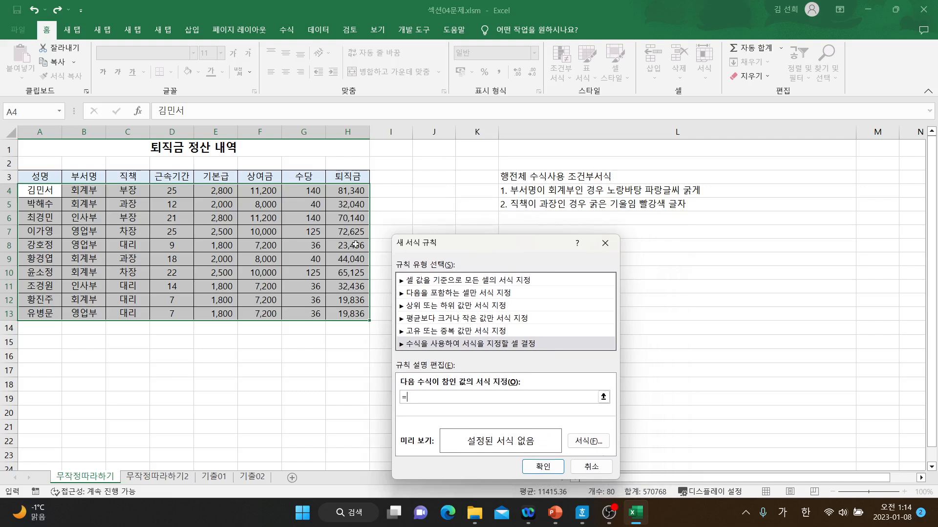
left_click(125, 189)
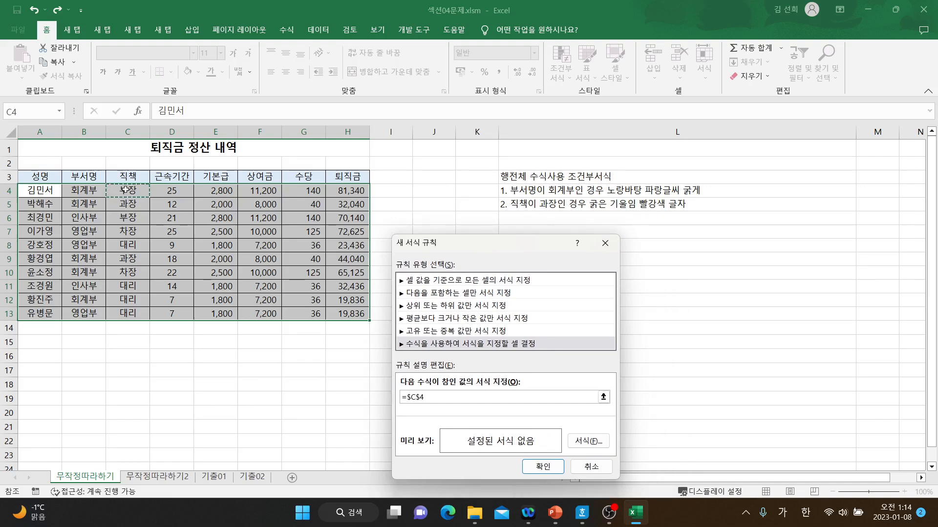
key("F4")
key("F4")
left_click_drag(433, 245, 241, 156)
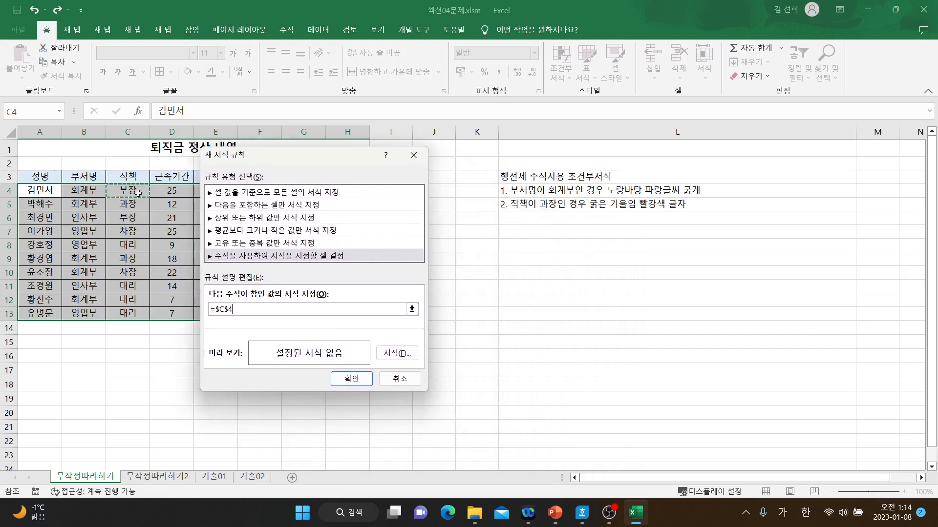
left_click(239, 312)
key("F4")
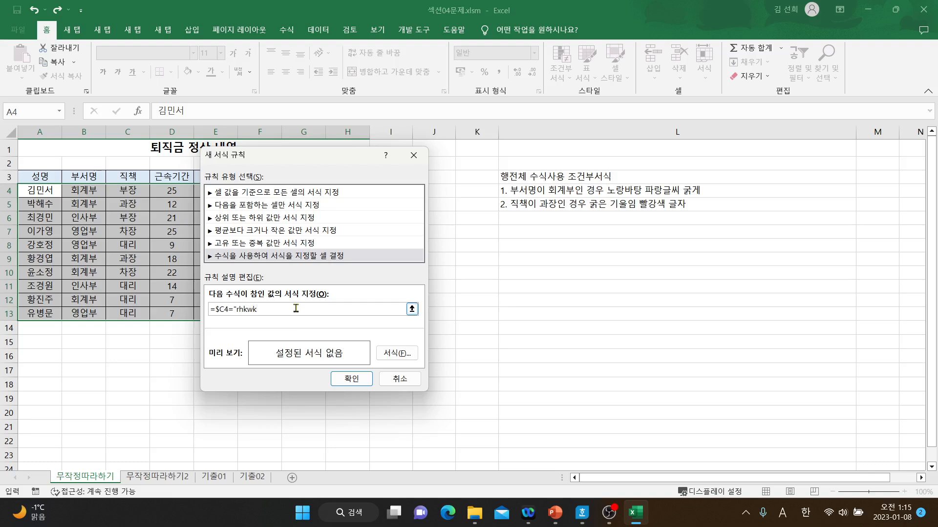
type("고")
type("장\"")
Step: Set the rule's font to the style 굵은 기울임꼴 in standard red and apply the rule to the table
left_click(398, 353)
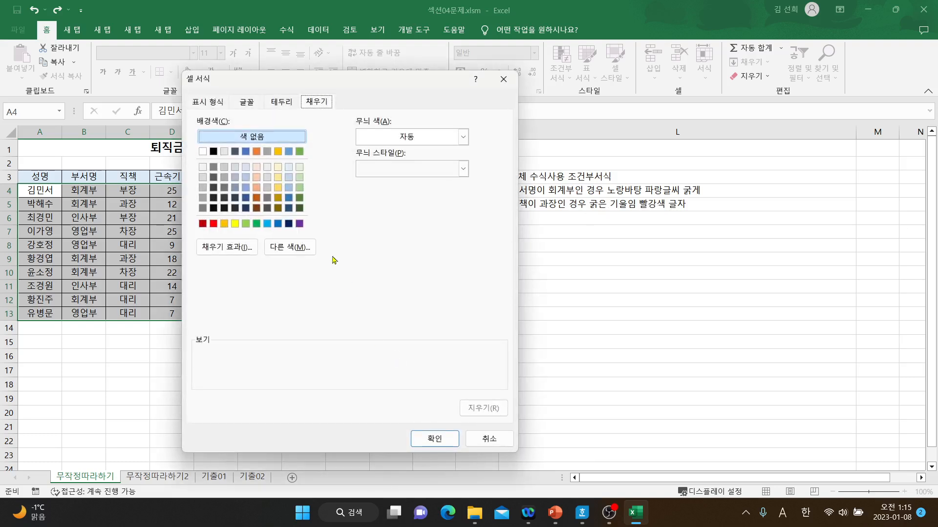
left_click(249, 103)
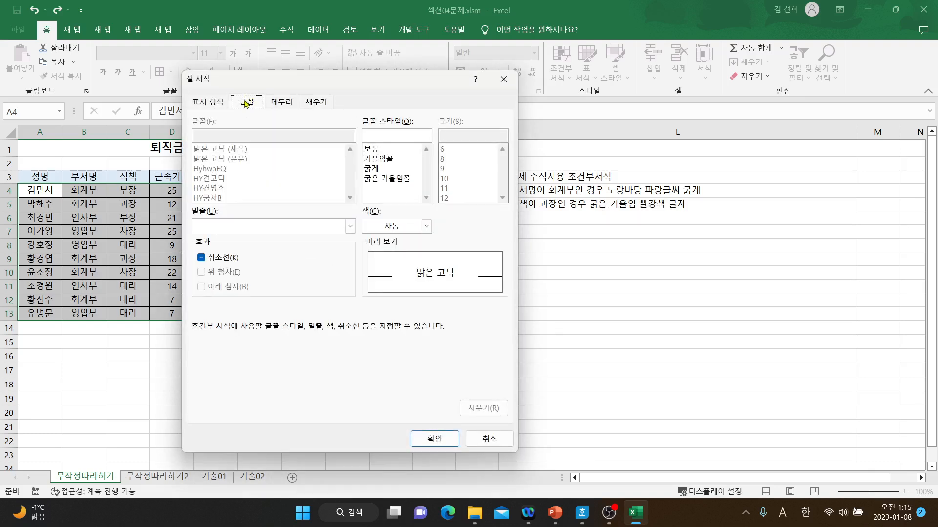
left_click(388, 180)
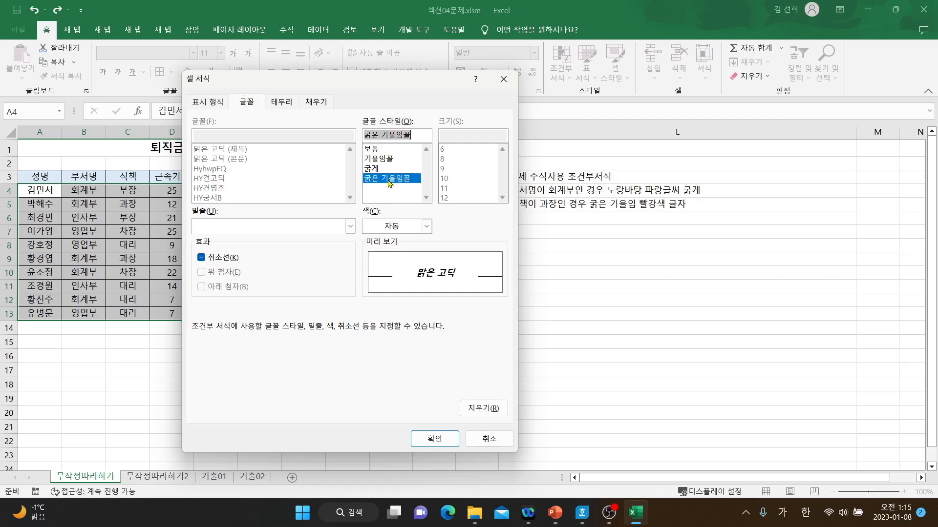
left_click(427, 226)
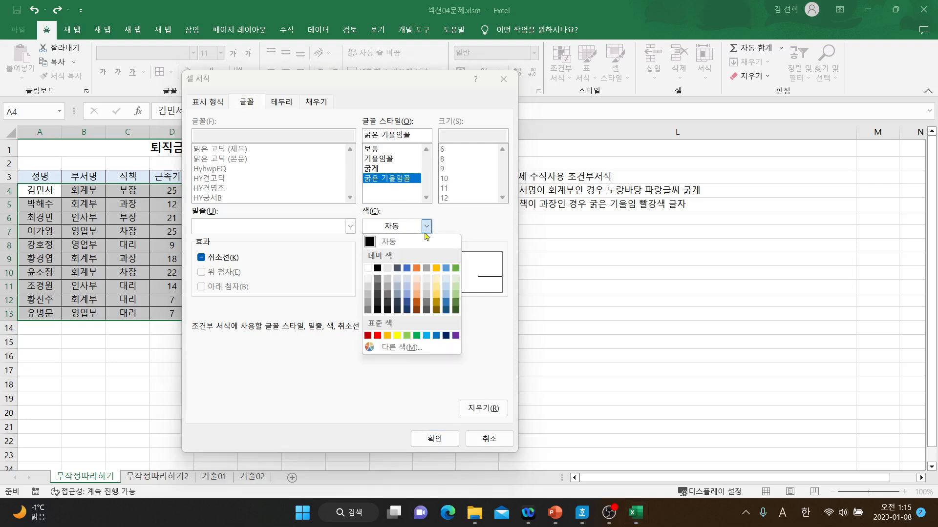
left_click(379, 336)
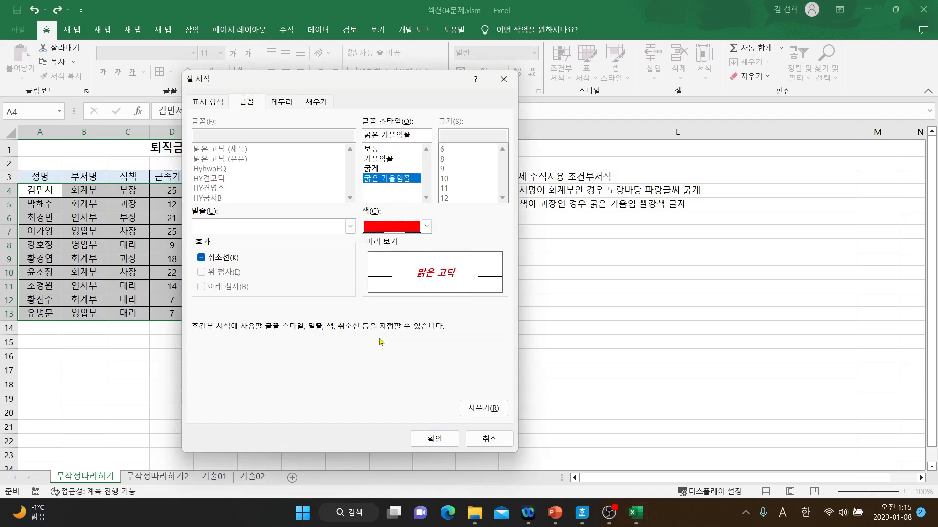
left_click(437, 443)
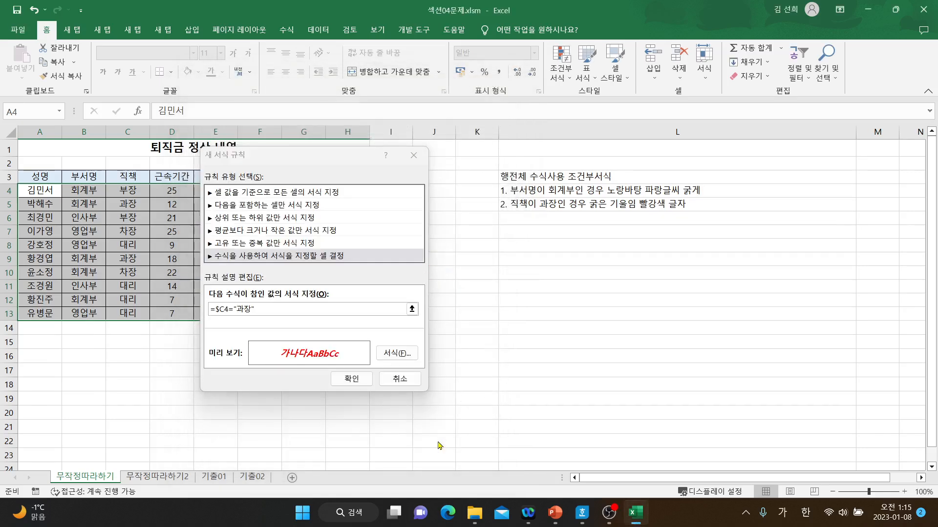
left_click(362, 379)
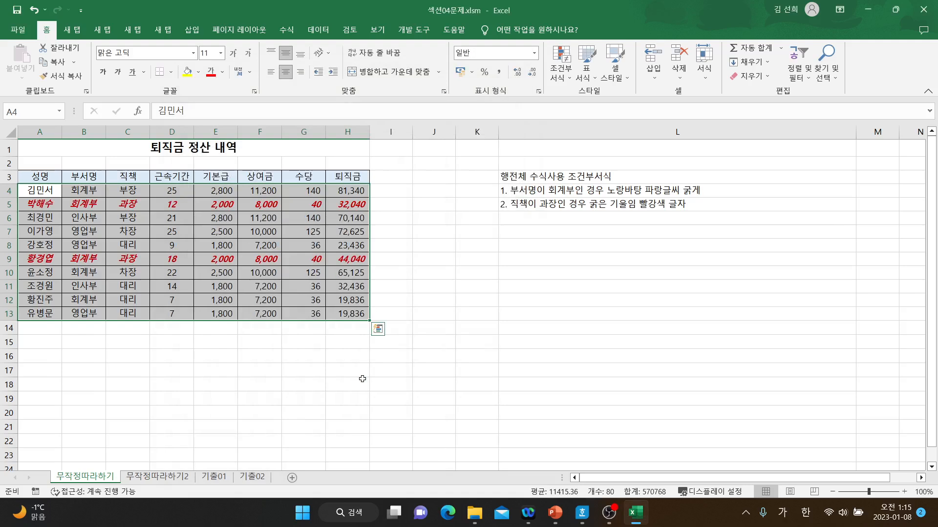
left_click(528, 218)
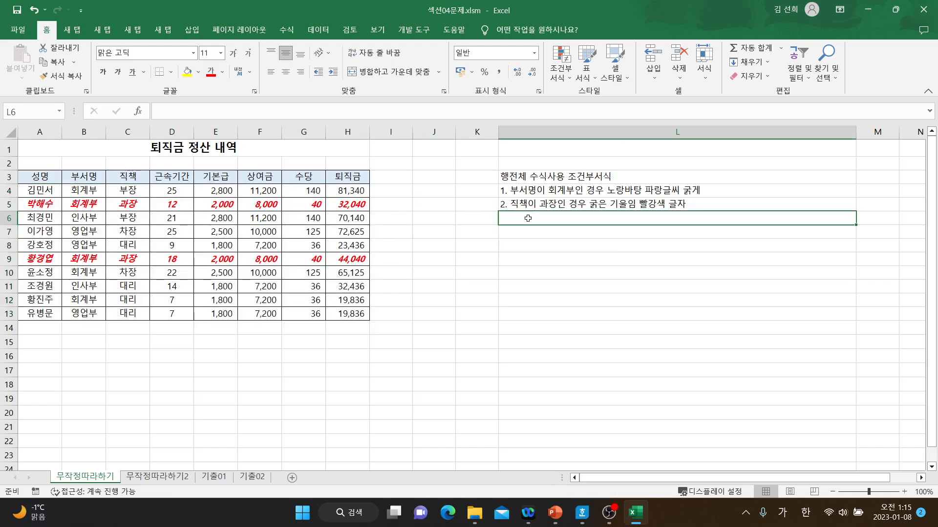
Step: Enter the third task note "3. 수당이 100이상경우 굵은 파랑글자" in cell L6
type("3")
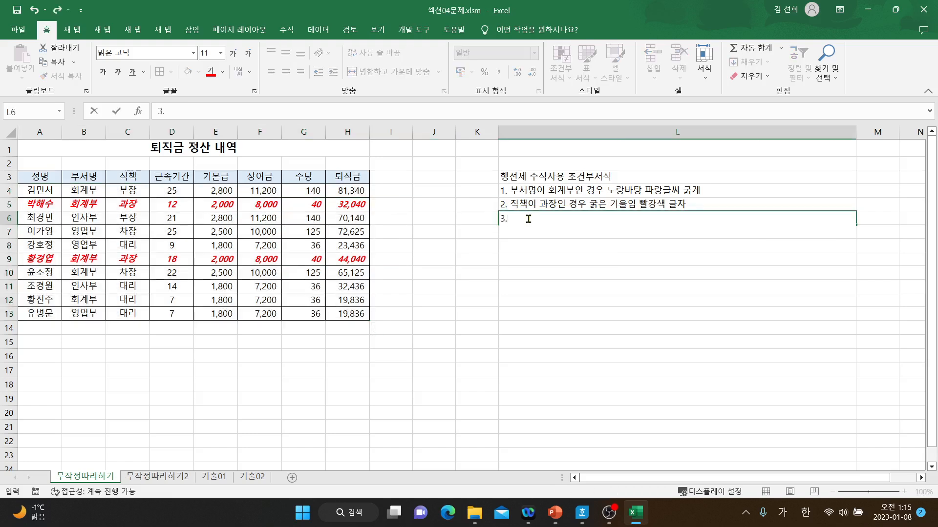
type(". 수당이")
type(" 100이상")
type("ㄱ경우 ")
type("굴")
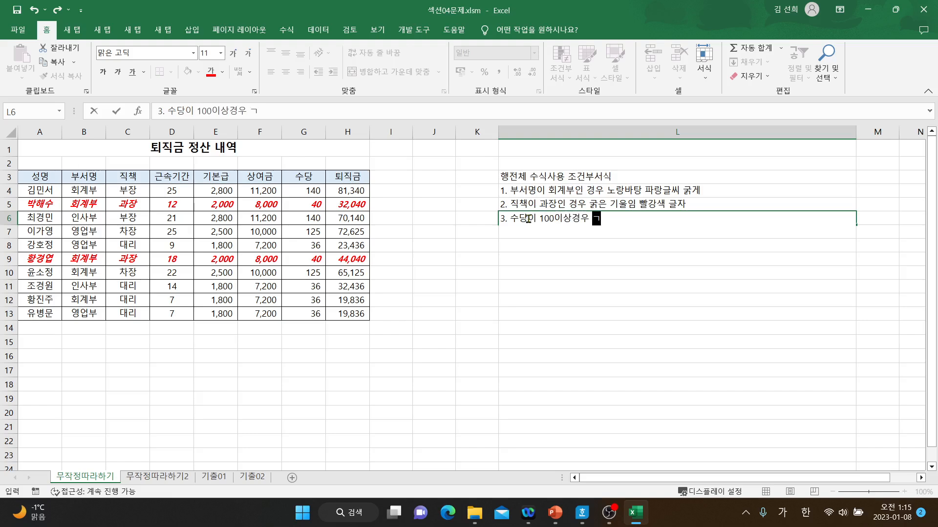
type("은 파")
type("아")
key("BackSpace")
key("BackSpace")
type("랑ㄱ")
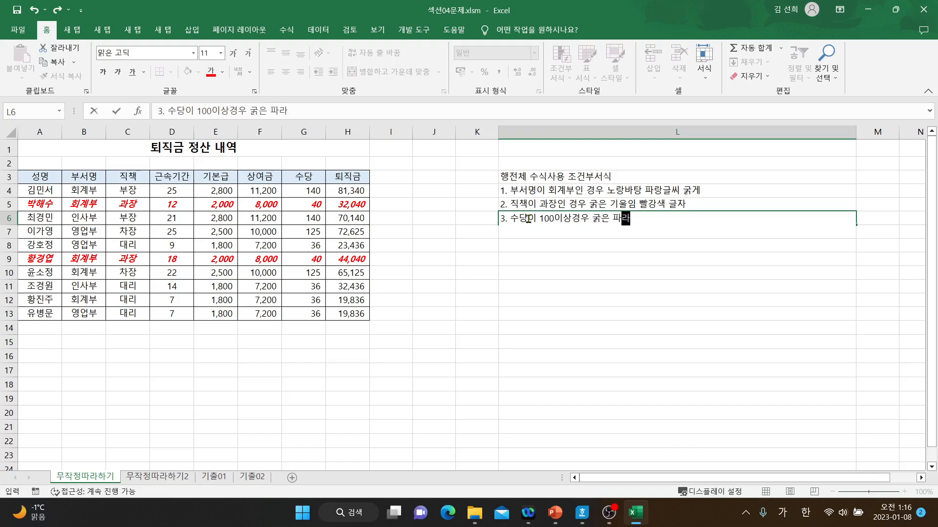
type("글자")
left_click(562, 264)
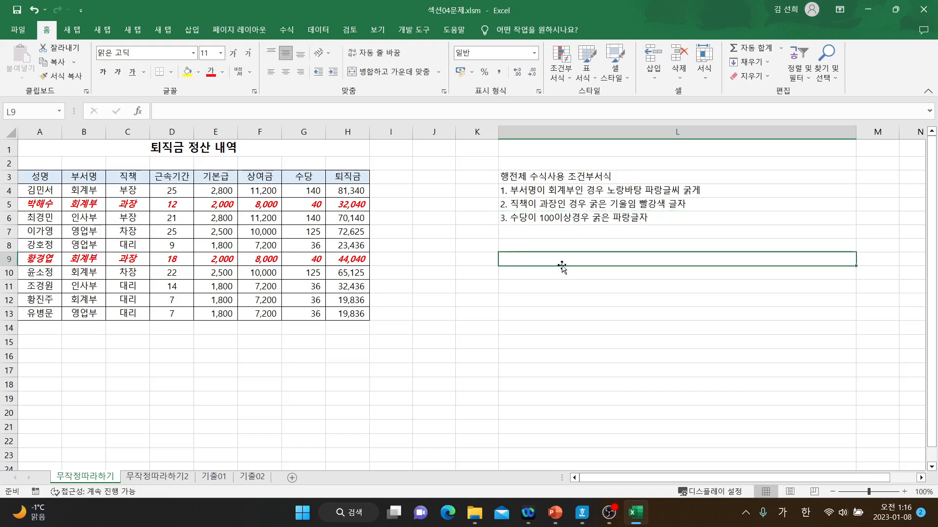
Step: Create a new conditional formatting rule for A4:H13 using the formula-based type 수식을 사용하여 서식을 지정할 셀 결정
left_click_drag(40, 190, 335, 313)
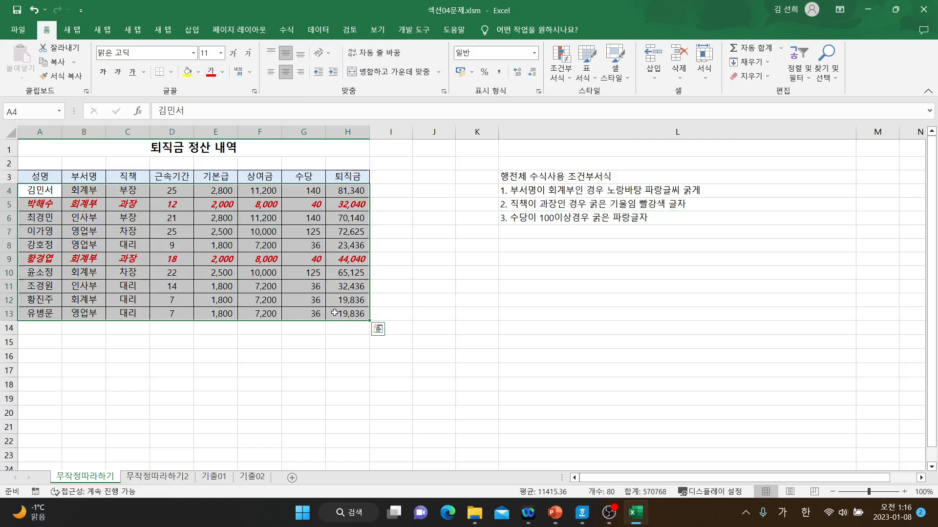
left_click(564, 82)
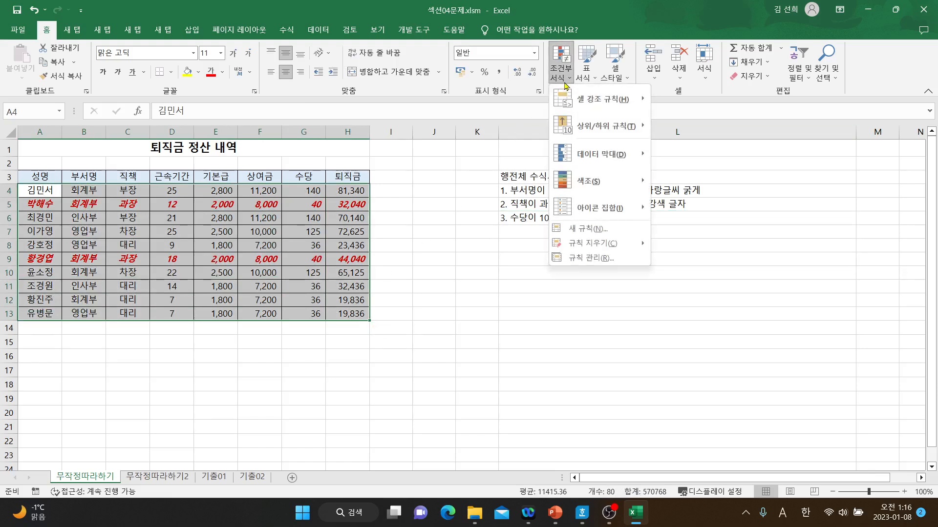
left_click(590, 230)
left_click_drag(305, 143, 542, 177)
left_click(468, 279)
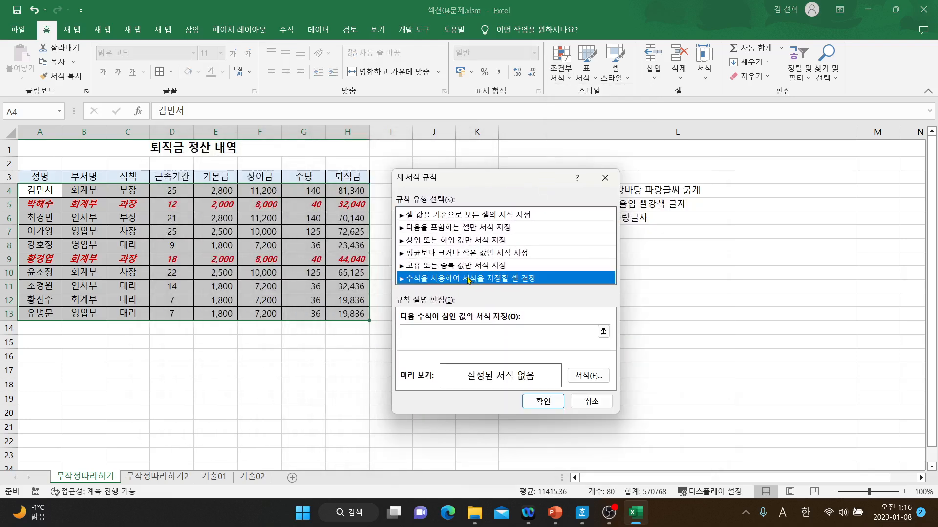
Step: Enter =$G4 >=100 as the rule formula, referencing the first 수당 cell with only its column fixed
left_click(403, 332)
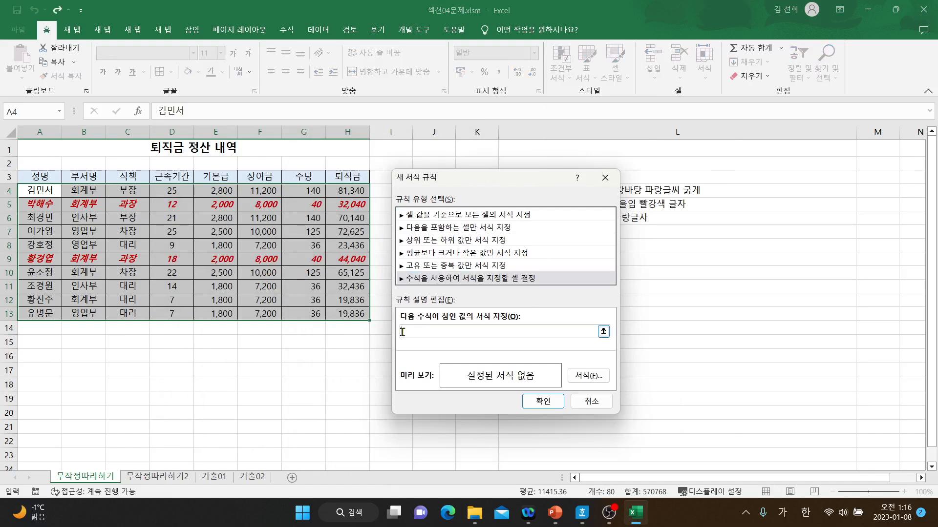
type("=")
left_click_drag(458, 186, 452, 254)
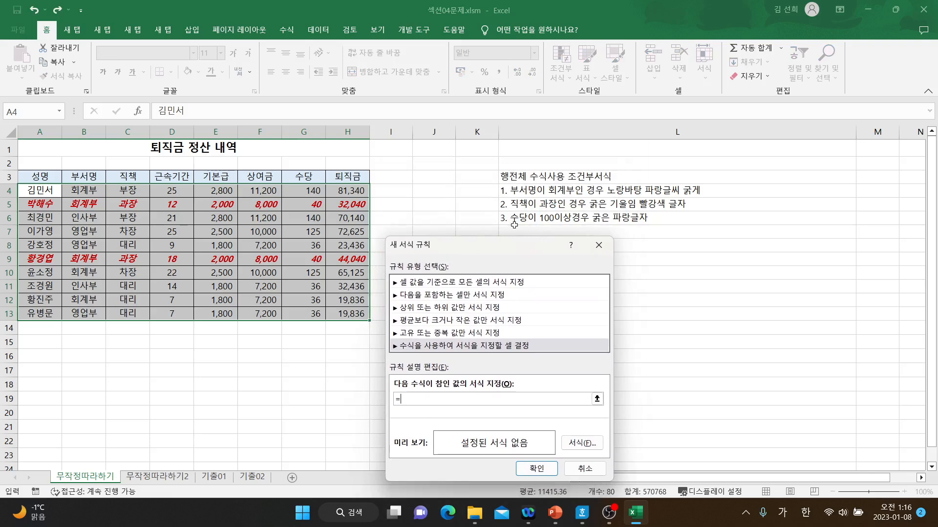
left_click(314, 192)
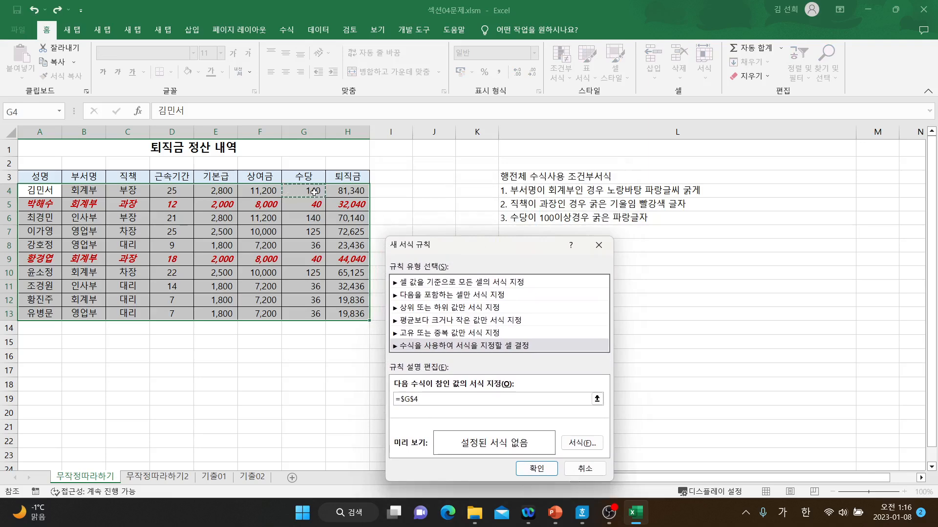
left_click_drag(511, 250, 171, 160)
left_click(91, 309)
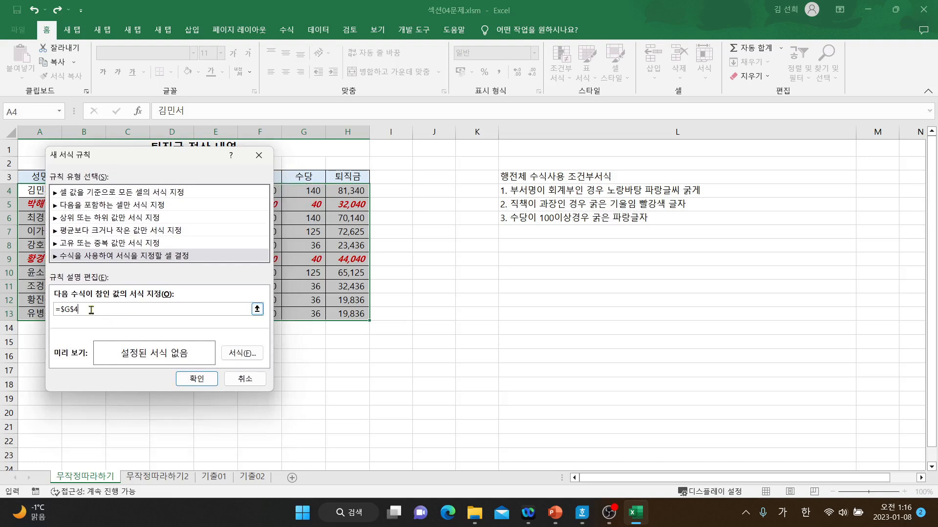
key("F4")
key("F4")
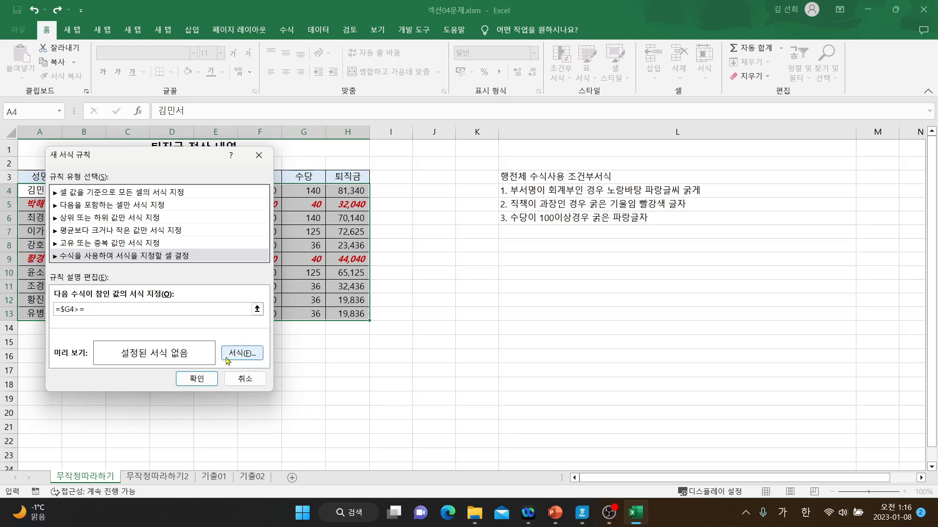
left_click(75, 310)
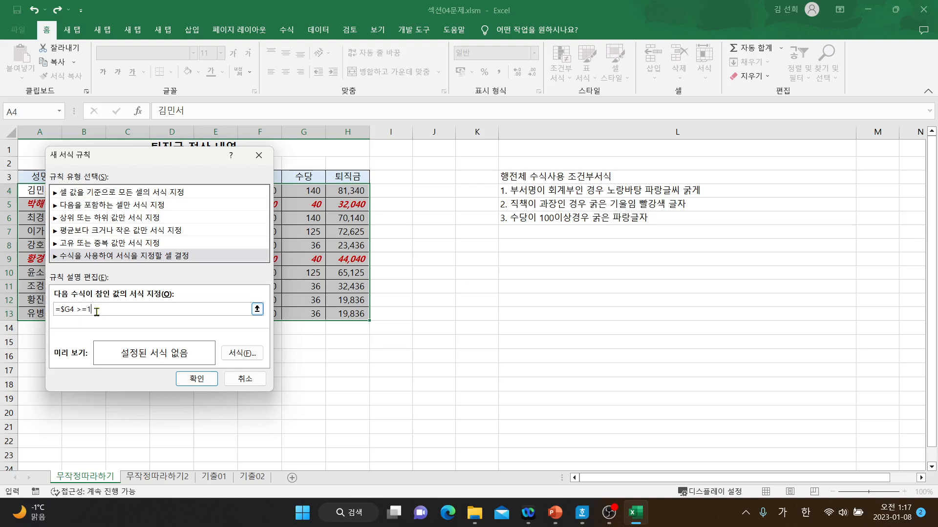
type("00")
Step: Set the rule's font to the style 굵게 in standard blue and apply the rule to the table
left_click(244, 354)
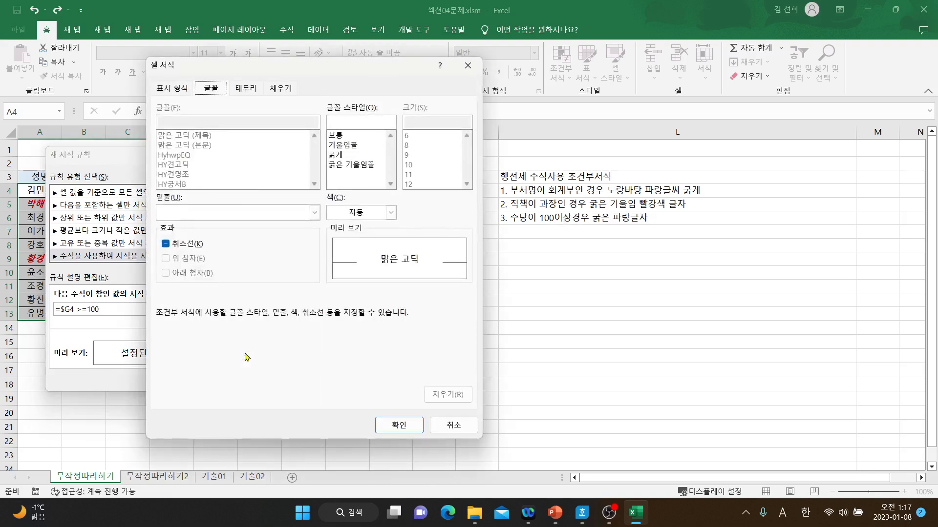
left_click(344, 155)
left_click(364, 213)
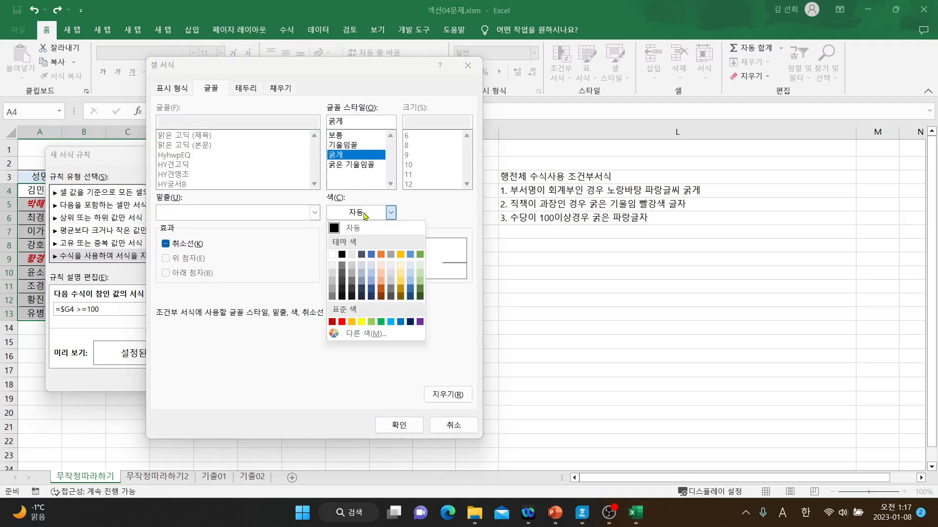
left_click(400, 322)
left_click(400, 425)
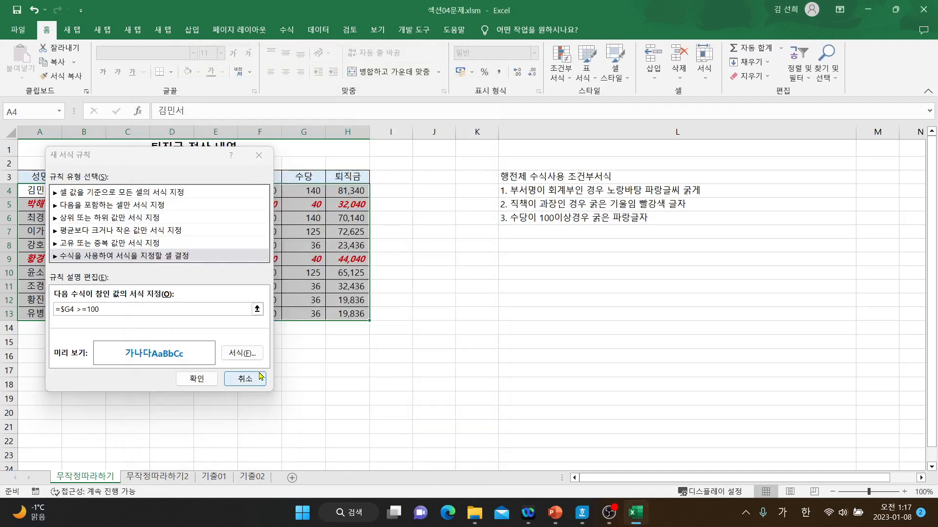
left_click(205, 385)
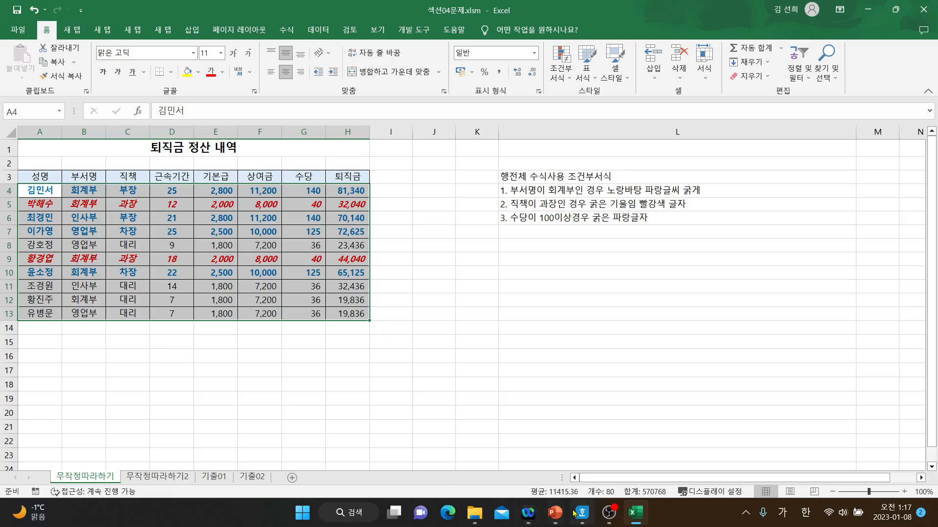
Step: Switch to the 한글 lesson notes and append "-->" after 수식 in item 2 of the 조건부서식 section
left_click(566, 489)
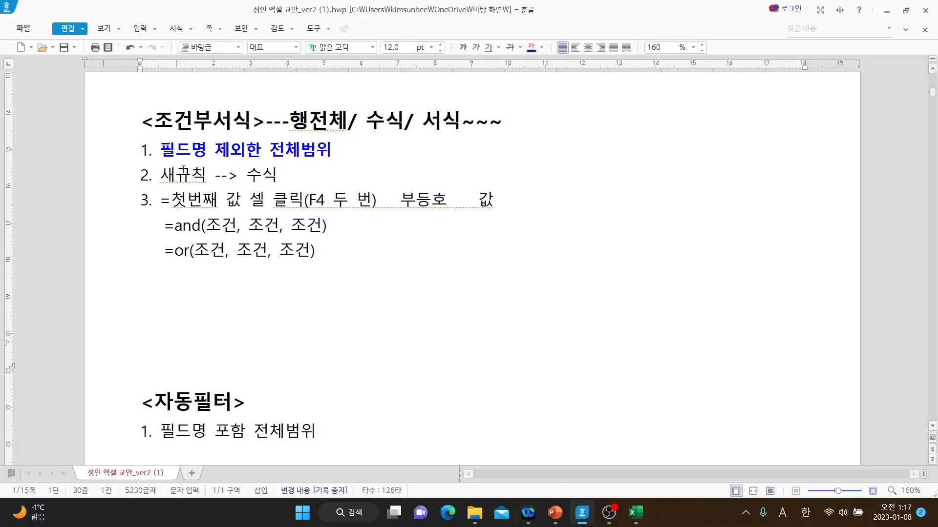
left_click_drag(160, 150, 357, 148)
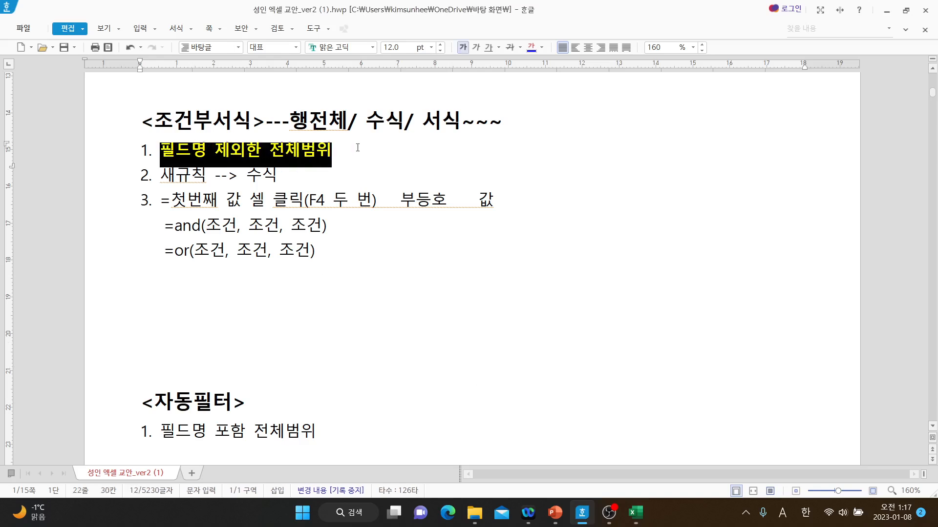
left_click_drag(162, 174, 271, 175)
left_click(288, 174)
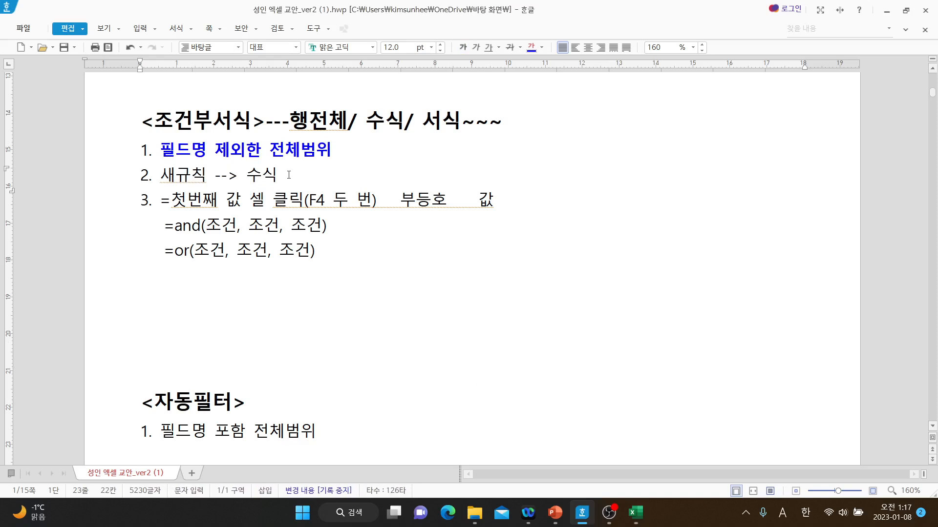
type("-->")
Step: Color the phrase "첫번째 값 셀 클릭" in item 3 blue, and point out the words 부등호 and 값
left_click_drag(171, 200, 297, 197)
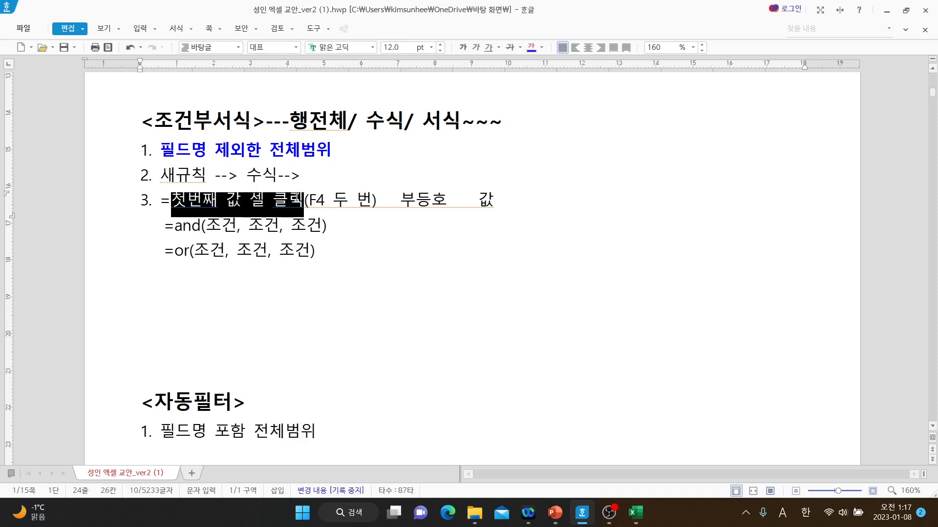
left_click(531, 47)
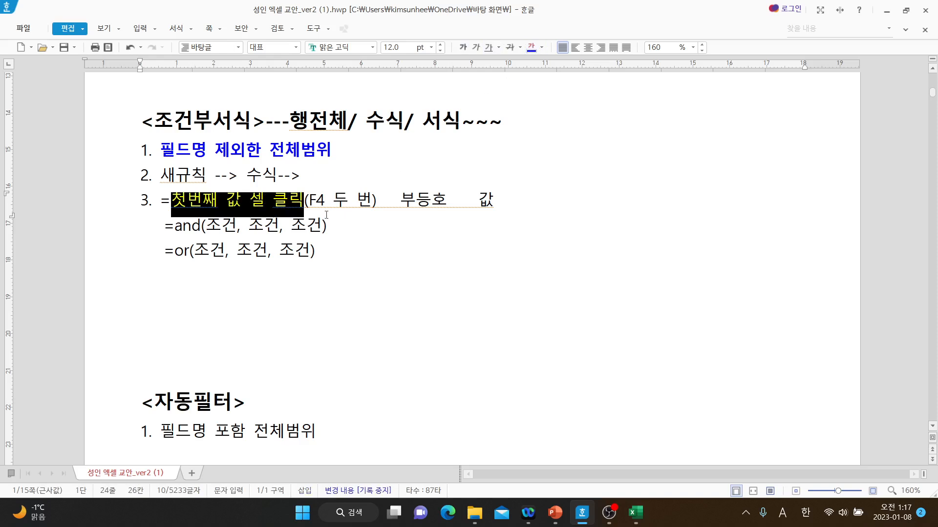
left_click_drag(400, 200, 442, 202)
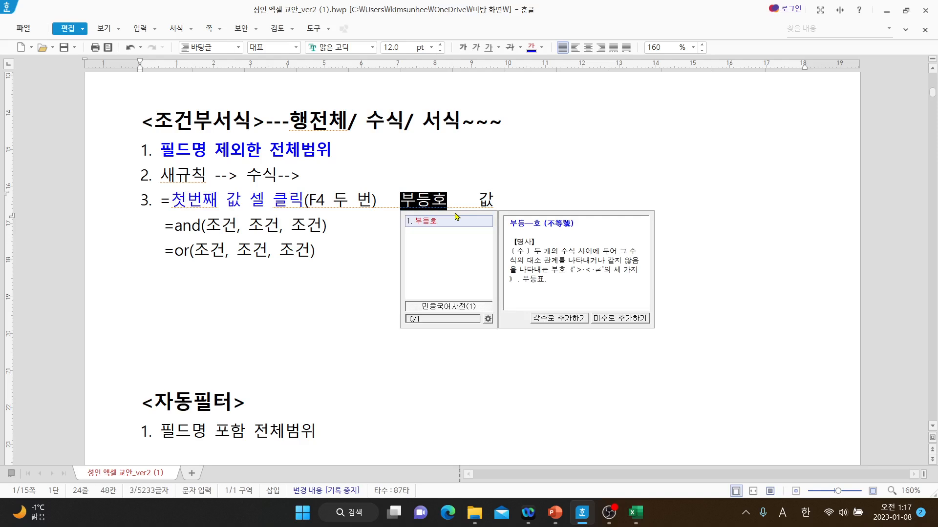
left_click_drag(477, 201, 498, 200)
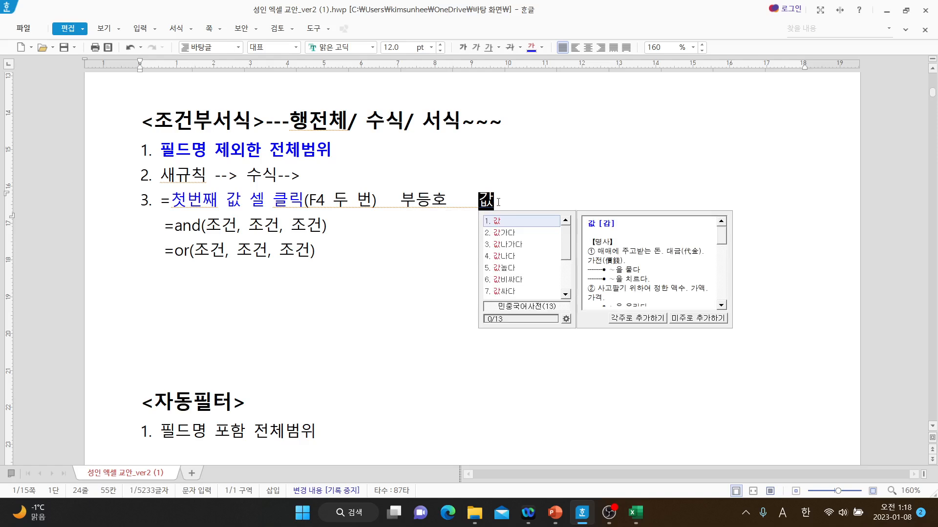
left_click(595, 181)
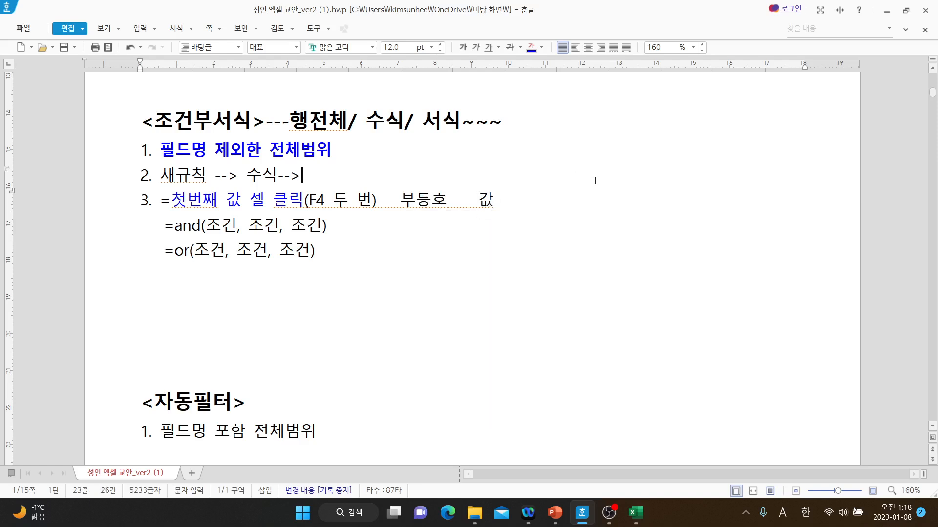
Step: Switch back to Excel and list the comparison operators >=, <=, > and < in cells L8 to L11
left_click(635, 512)
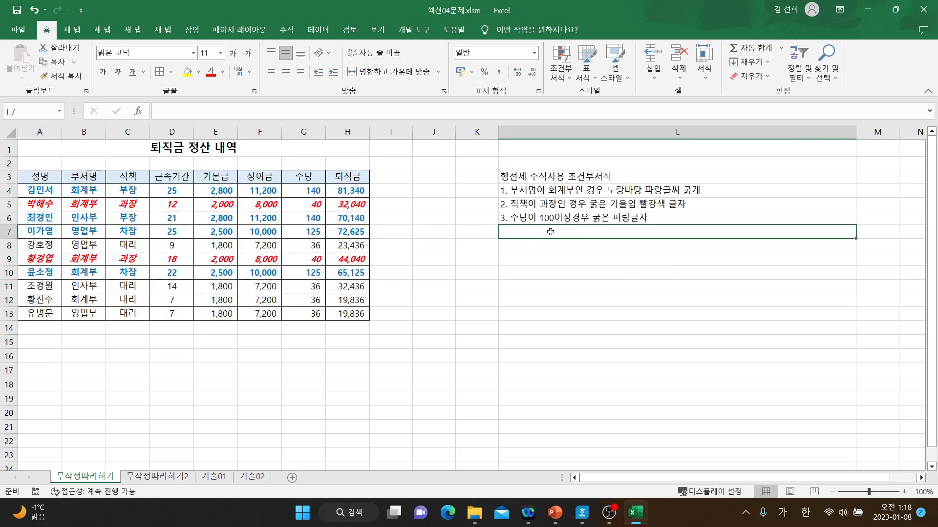
left_click(555, 247)
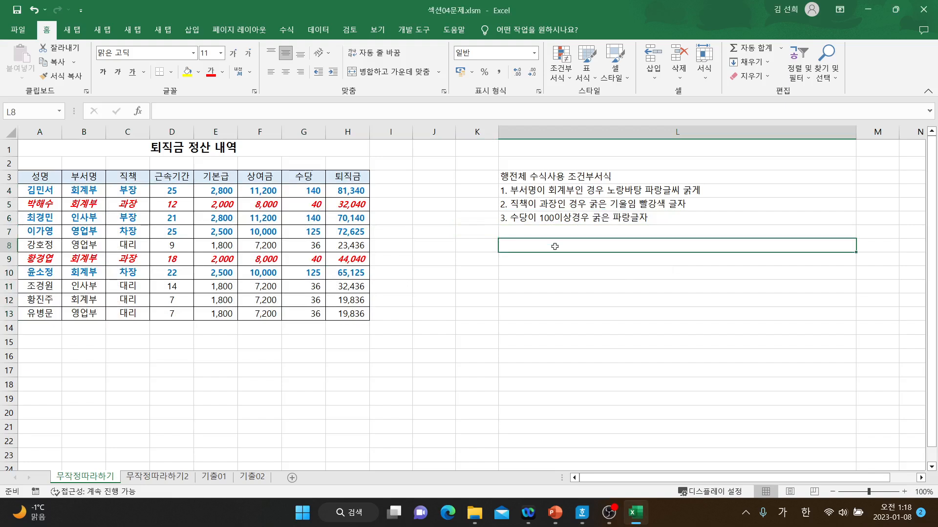
type(">=")
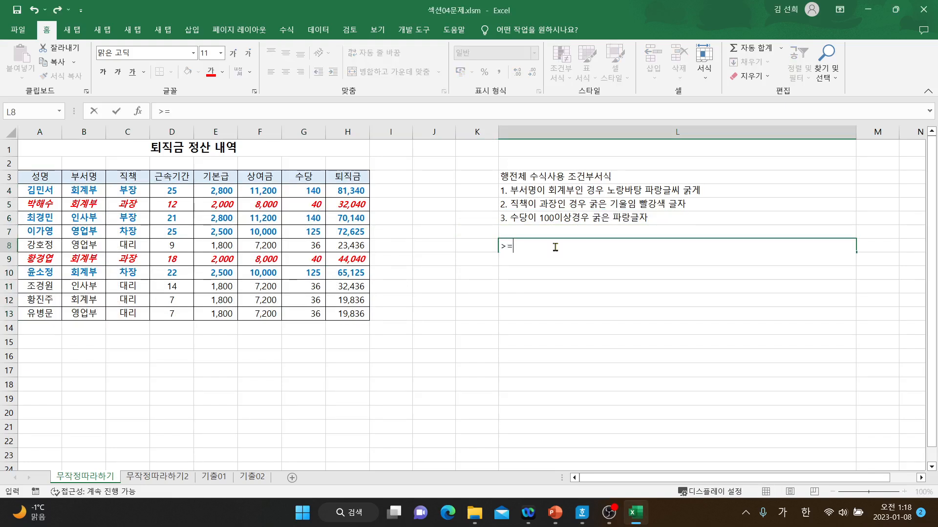
key("Return")
type("<=")
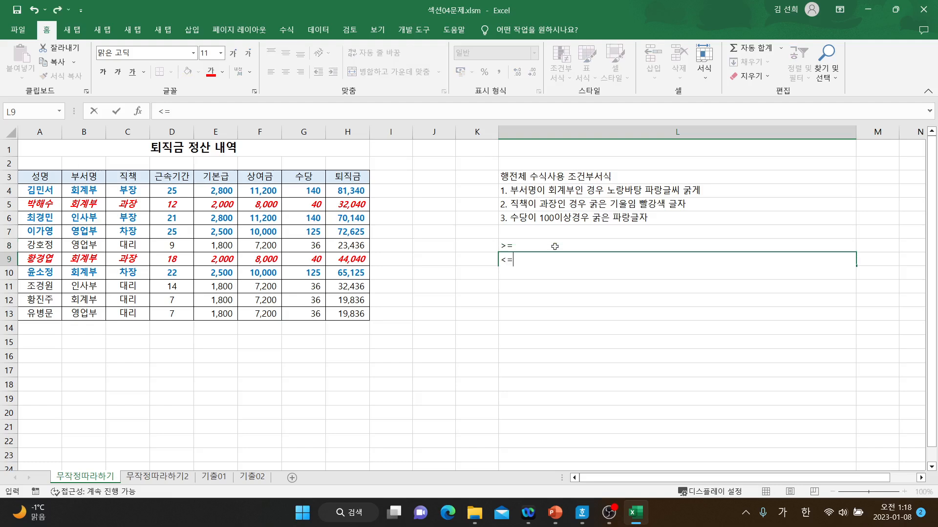
key("Return")
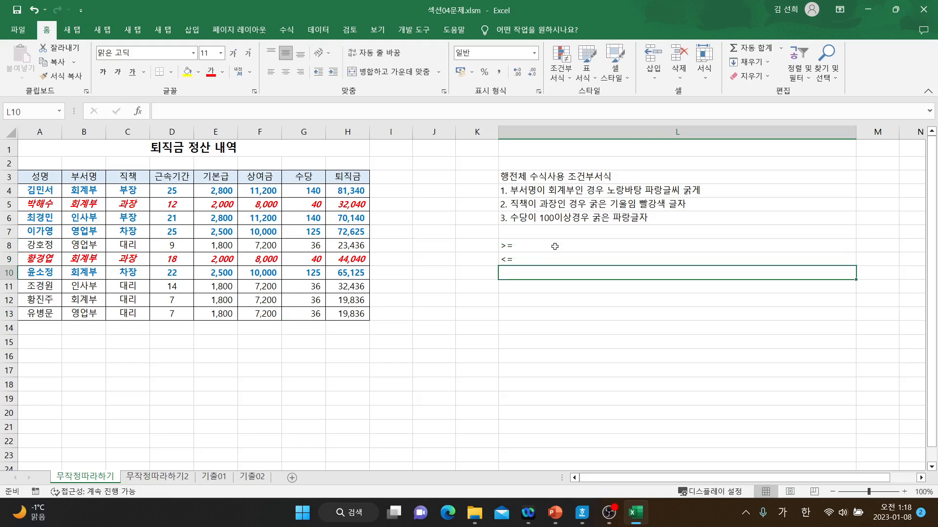
type(">")
key("Return")
type("<")
key("Return")
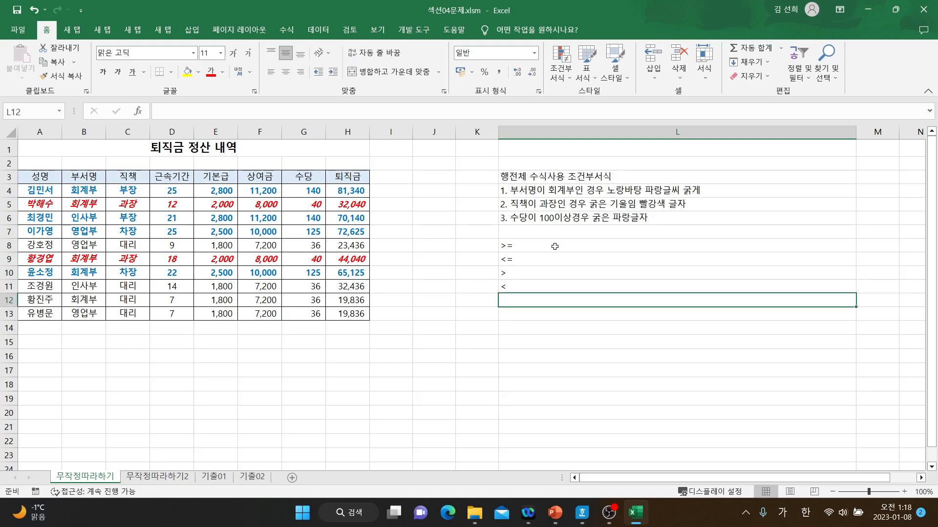
Step: Enter the not-equal operator with its meaning, "<> 같지않다", in cell L12
type("<>")
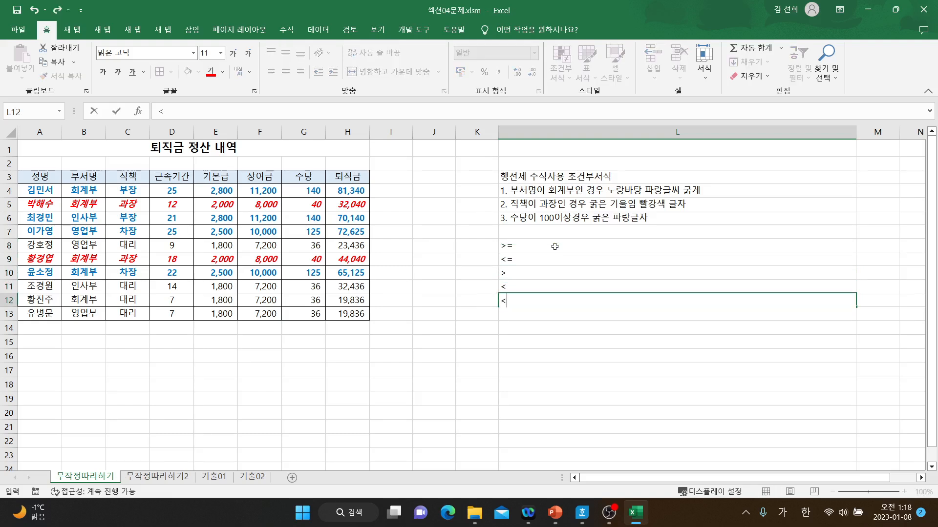
key("Hangul")
type("rkxwl dksgek")
key("BackSpace")
key("BackSpace")
key("BackSpace")
key("BackSpace")
key("BackSpace")
key("BackSpace")
key("BackSpace")
key("BackSpace")
key("BackSpace")
key("Hangul")
type("같징")
type("않다")
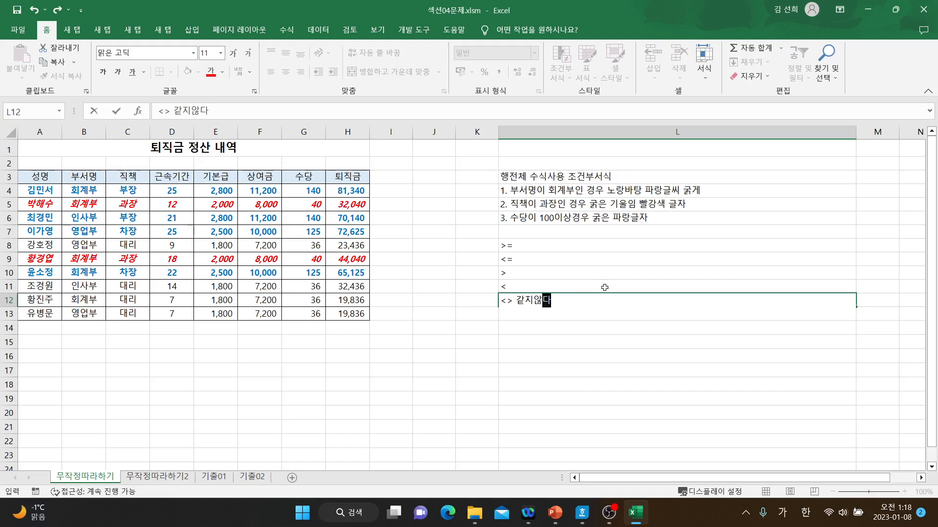
left_click(624, 276)
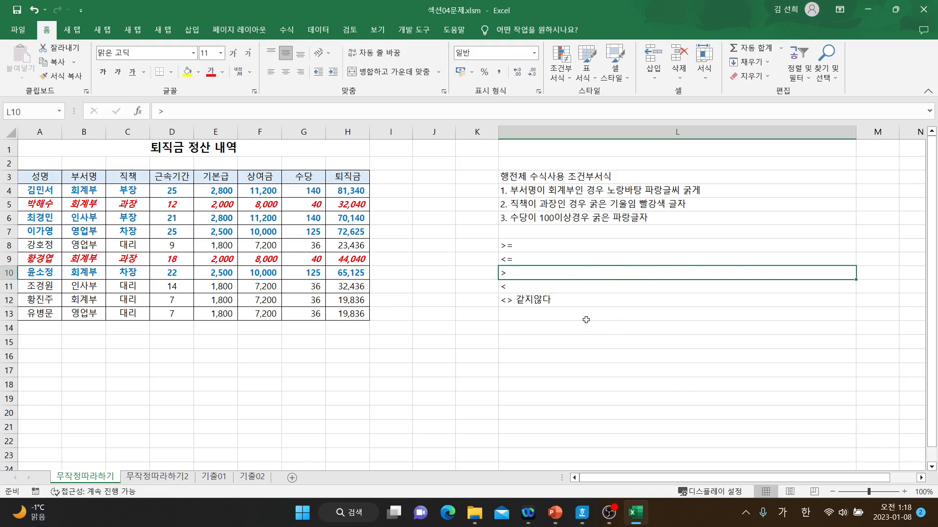
Step: Add an extra space after <> in cell L12 and make the operator list in L8 to L13 bold
left_click(564, 305)
double_click(514, 301)
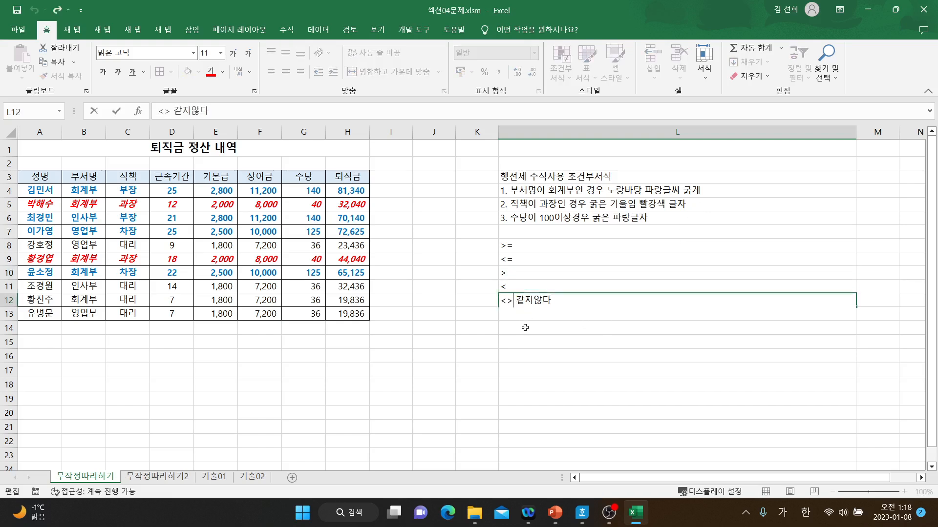
left_click(509, 250)
left_click_drag(517, 267, 525, 316)
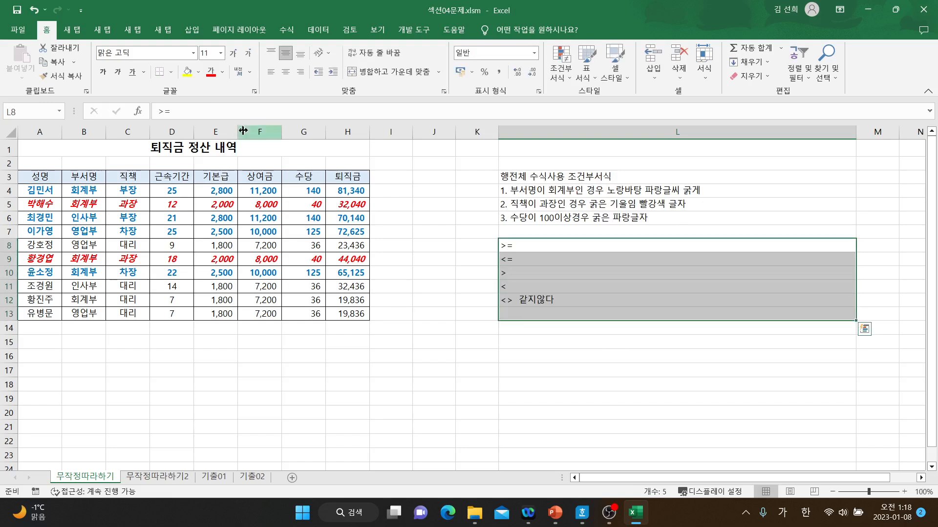
left_click(102, 71)
left_click(619, 368)
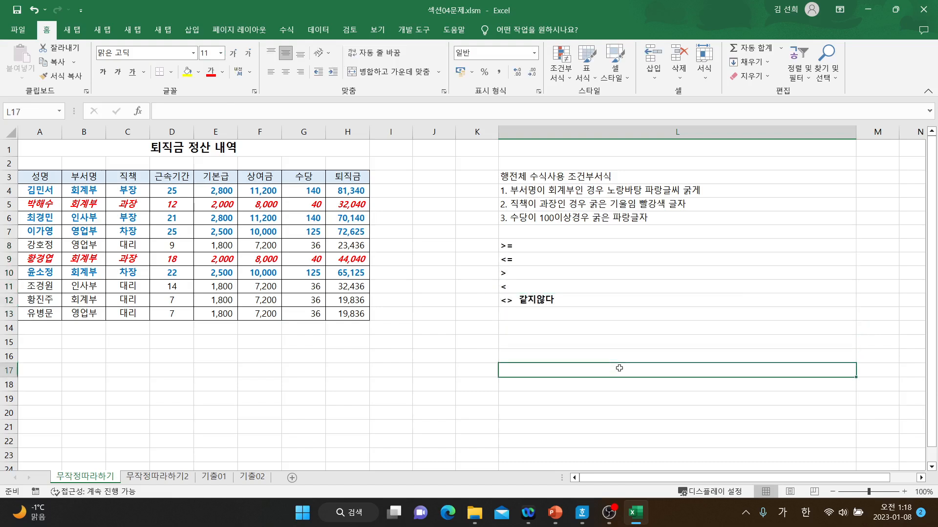
Step: Enter the syntax note =값 부등호 값(숫자, "문자") in cell L14
left_click(538, 328)
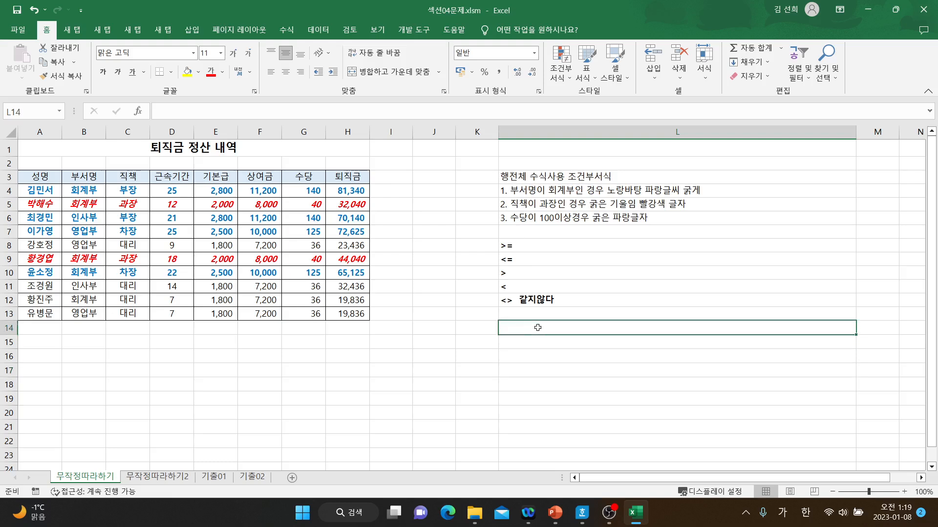
type("=값 부등호 값")
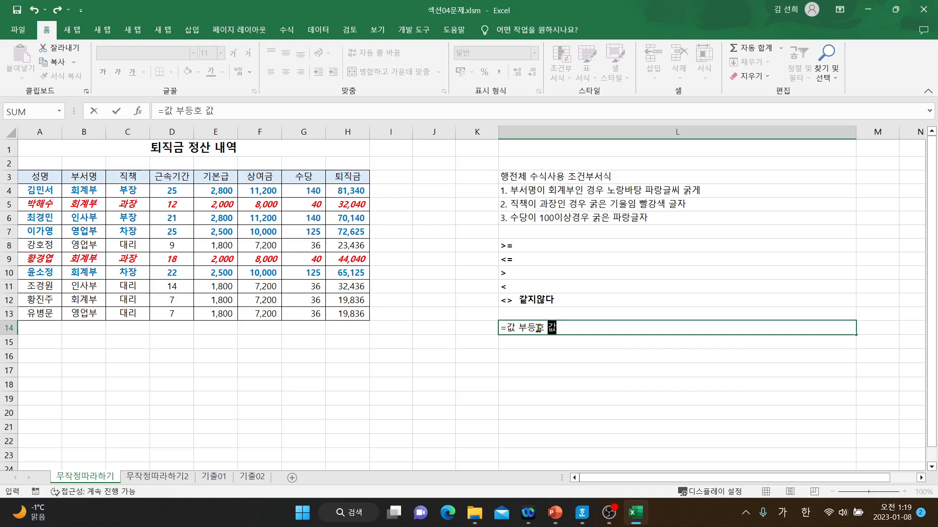
left_click(563, 330)
type("(숫자")
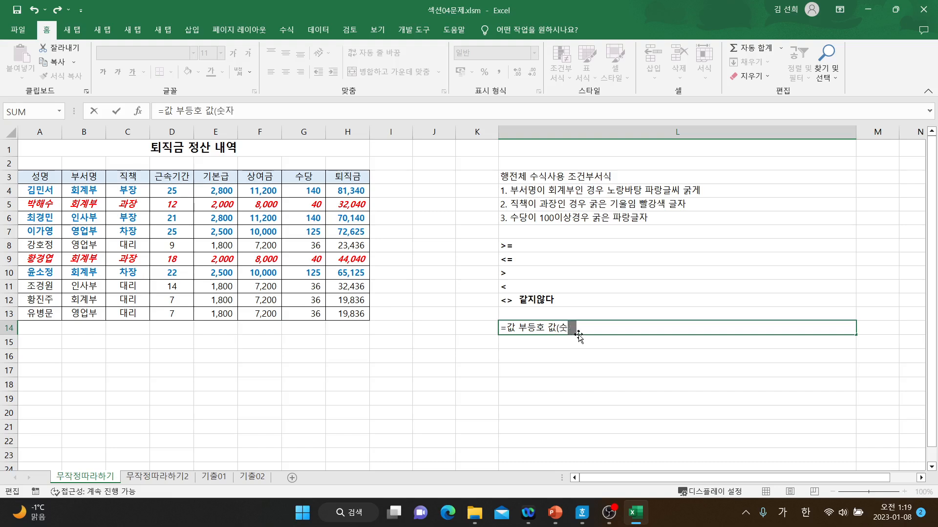
type(", \"문자")
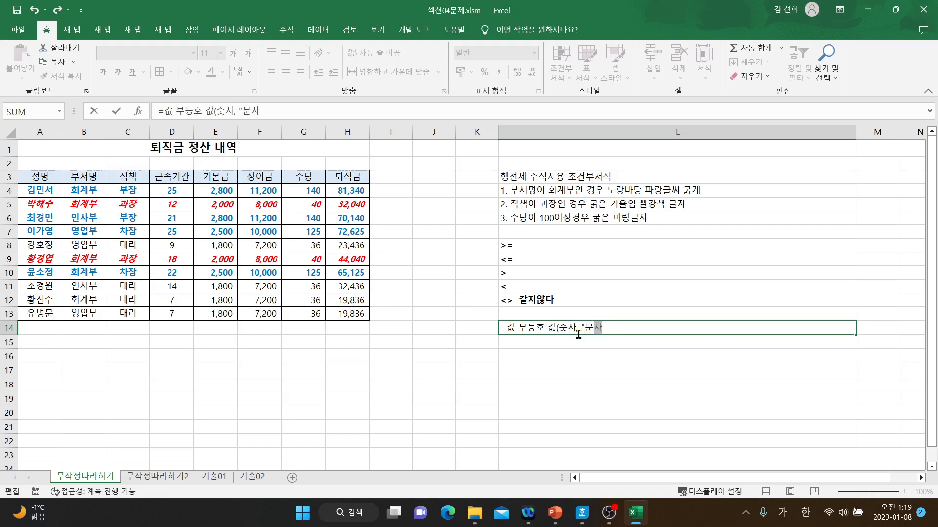
type("\"")
left_click(562, 367)
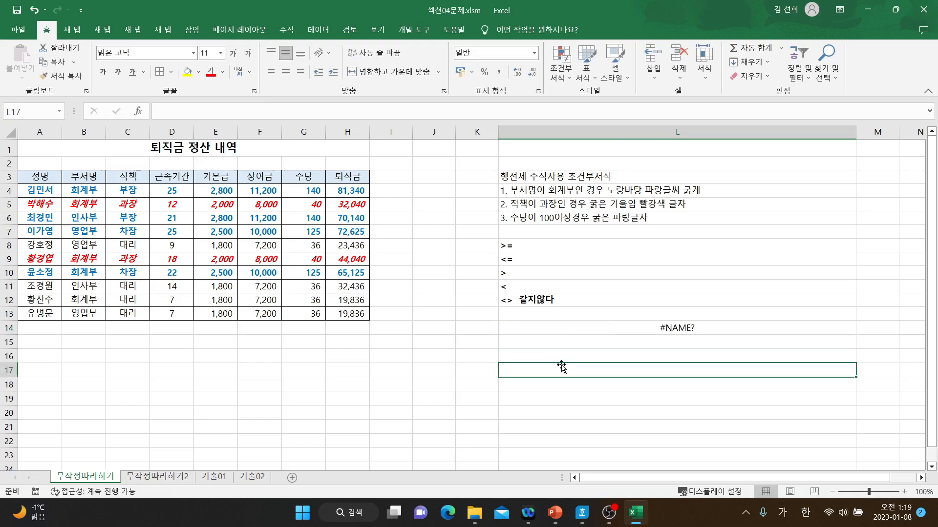
Step: Prefix the note in cell L14 with an apostrophe so it is stored as text instead of a formula
left_click(575, 332)
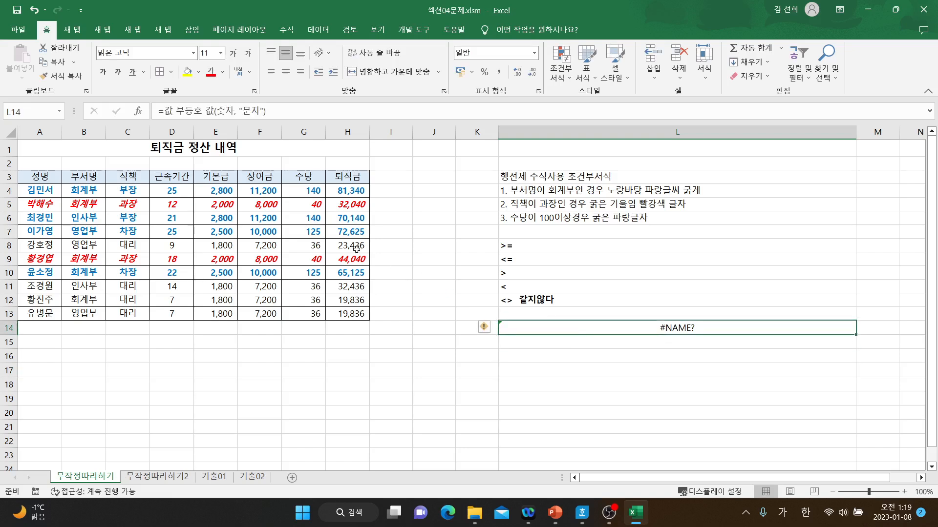
left_click(155, 110)
type("'")
left_click(539, 367)
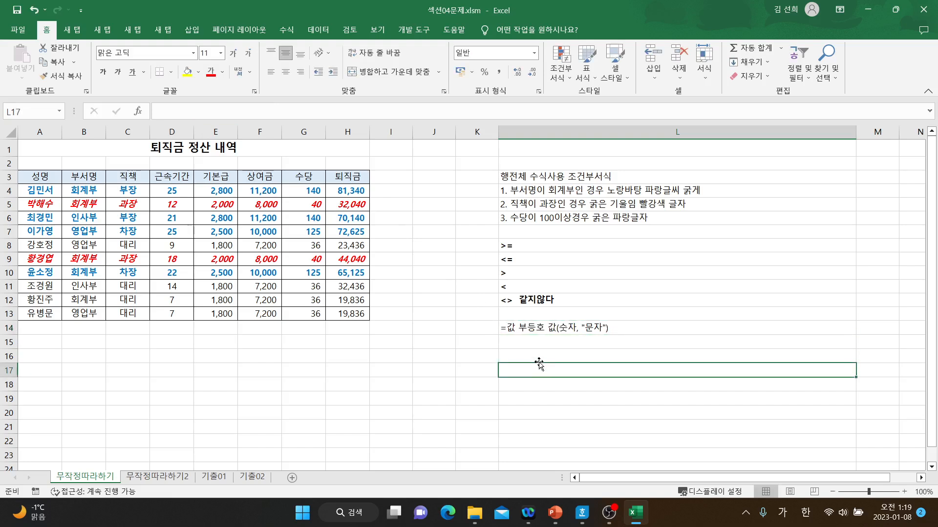
Step: Replace the first 값 in the L14 syntax note with 셀값
double_click(512, 328)
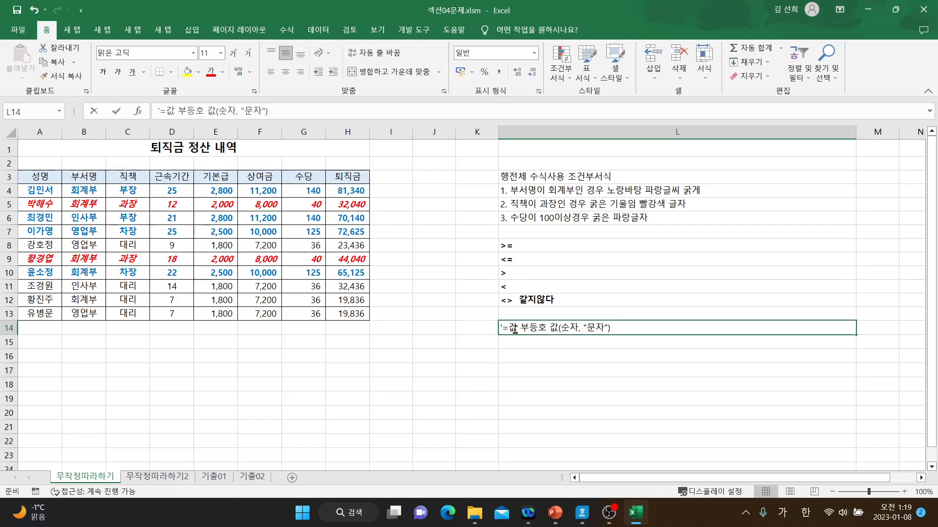
key("BackSpace")
key("BackSpace")
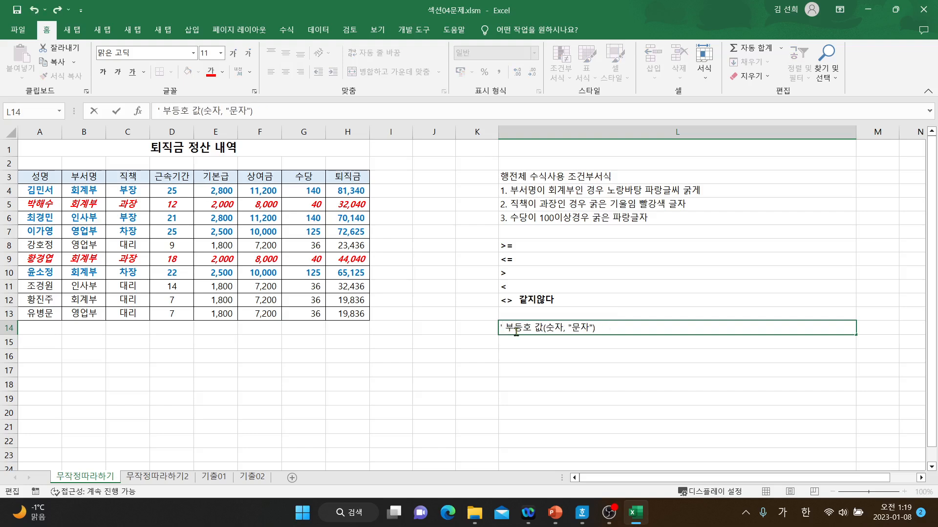
type("=")
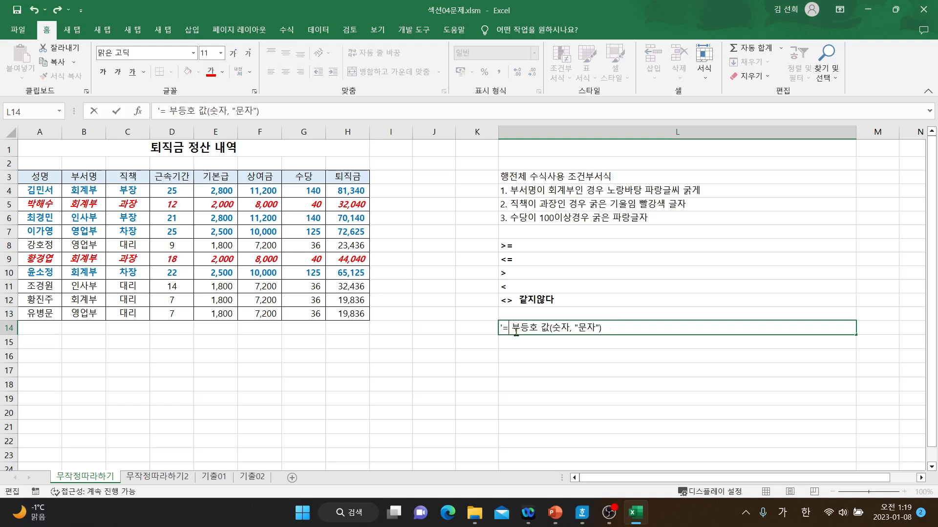
type("셀")
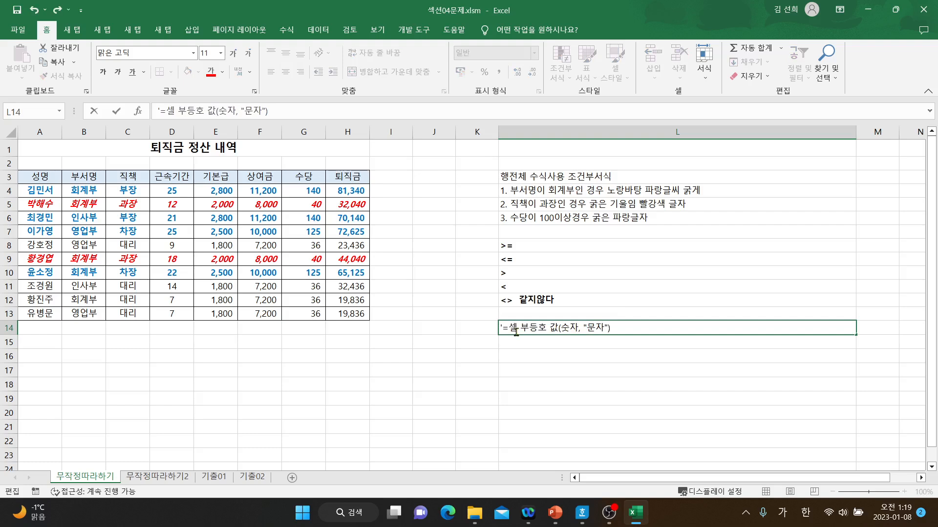
type("값")
Step: Color the word 부등호 in the L14 syntax note red
left_click(531, 327)
left_click_drag(530, 328, 556, 328)
left_click(211, 72)
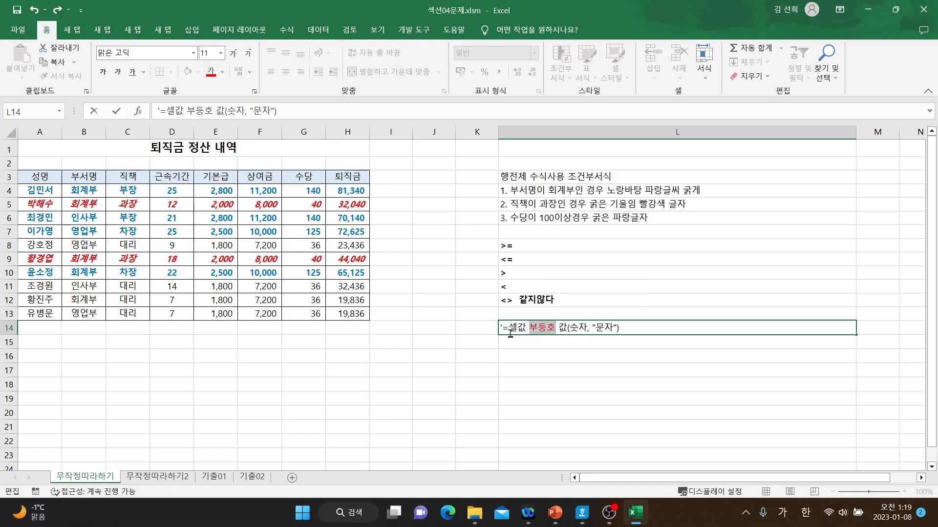
left_click(634, 333)
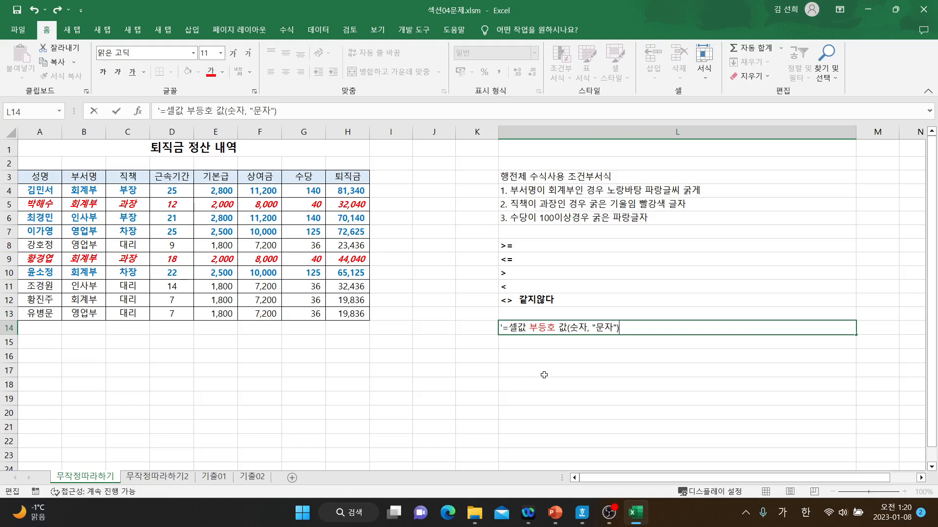
left_click(544, 374)
Step: Enter the item number "4." in cell L7 and move the operator list and syntax note down to L15 to L21
left_click(510, 230)
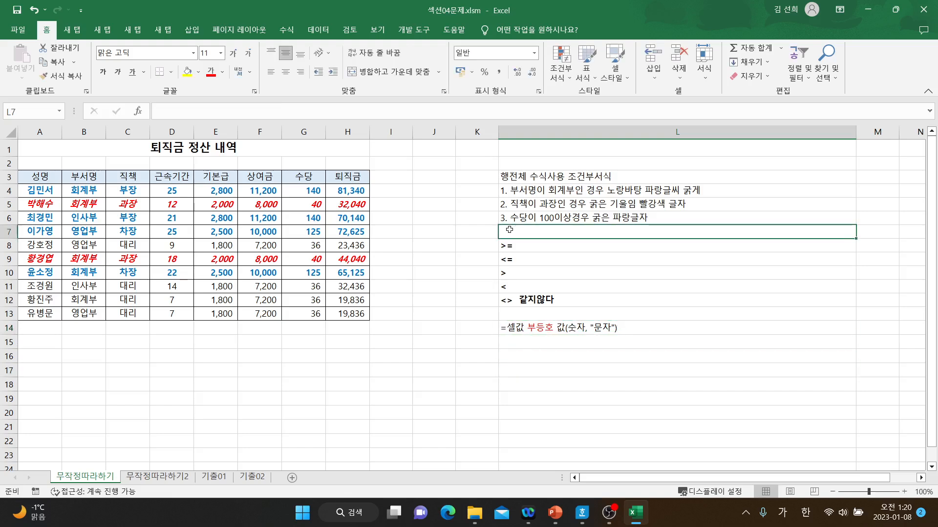
type("4.")
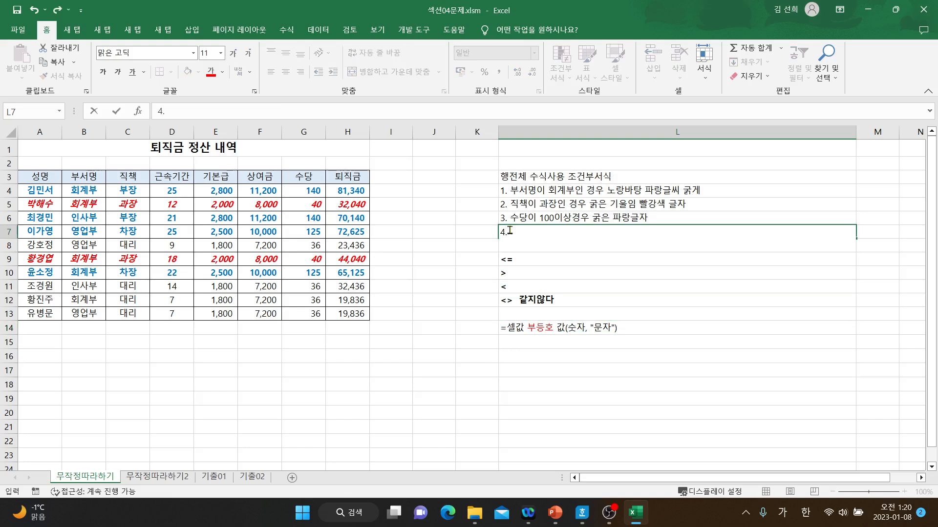
left_click(674, 344)
left_click_drag(592, 243, 599, 446)
left_click(879, 369)
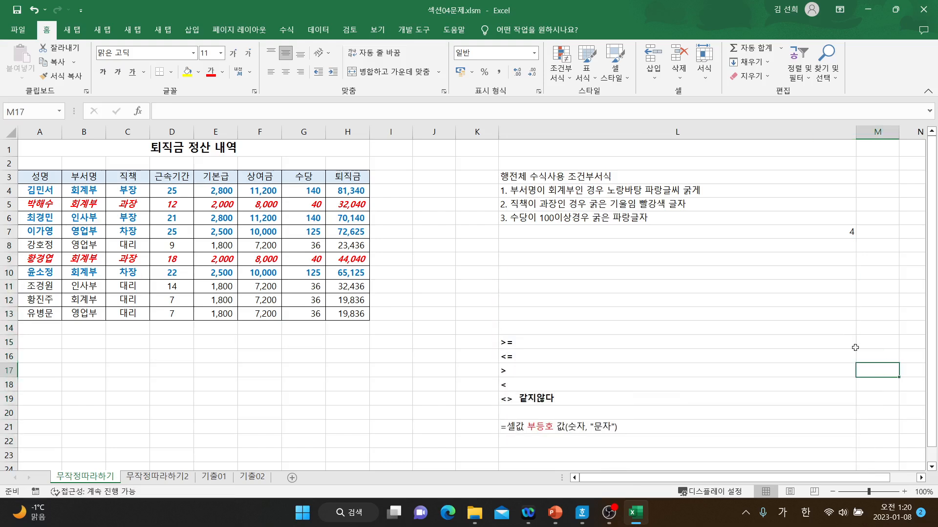
Step: Enter the fourth condition in cell L7 as "4. 근속기간이 20년 이하 검정 굵은 글자"
left_click(659, 234)
double_click(658, 234)
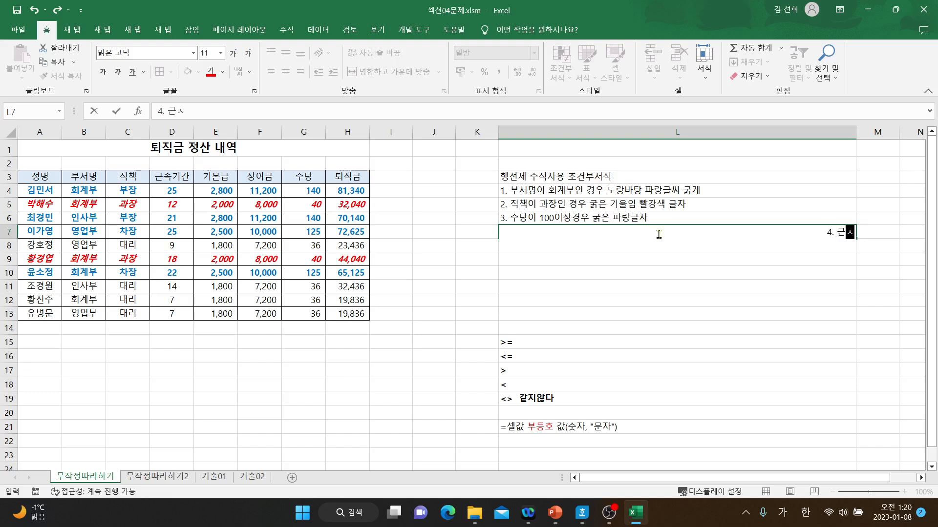
type("기가")
type("이 ")
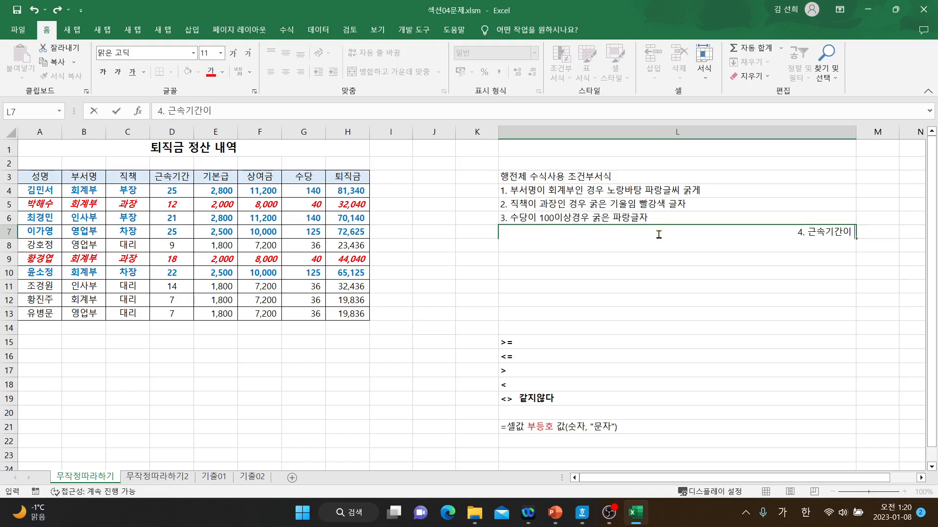
type("20ㄴ")
type(" 이하")
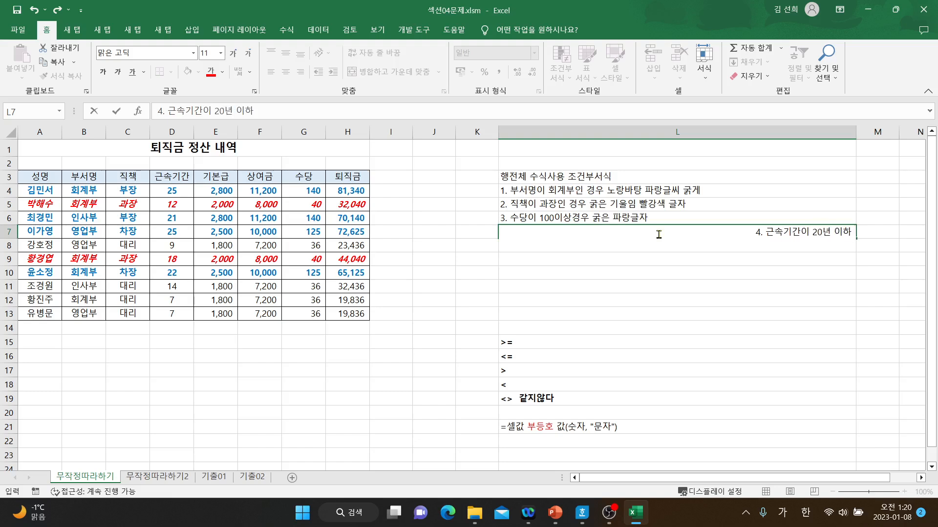
type(" ㄱ")
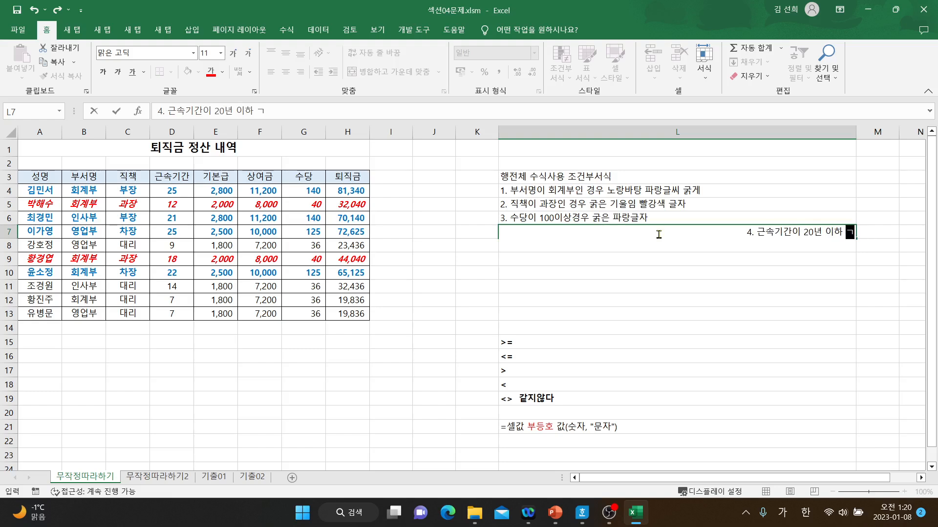
type("정 굴")
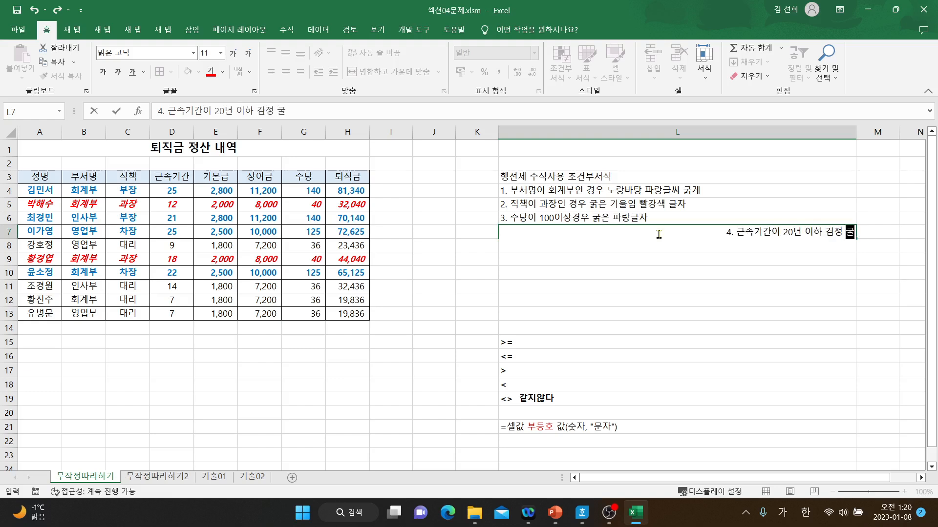
type("ㄱ")
type("ㅇ")
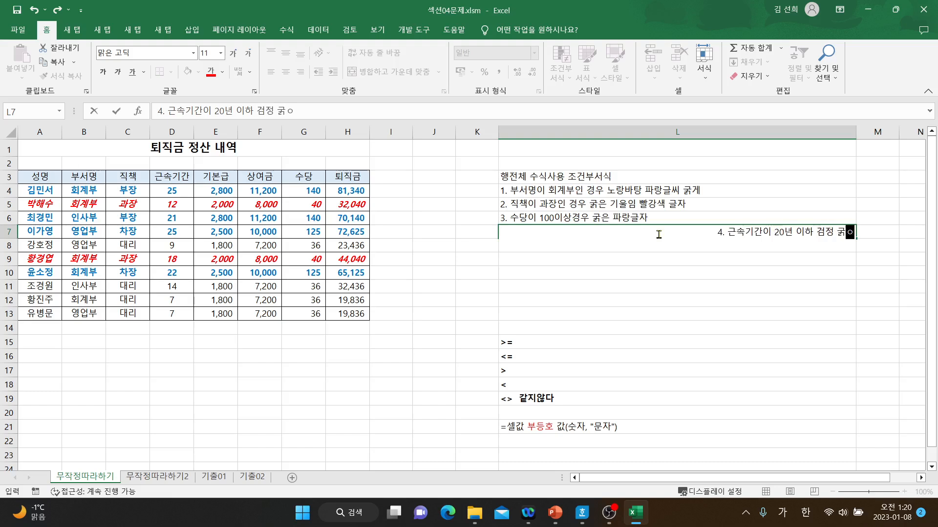
type(" 글자")
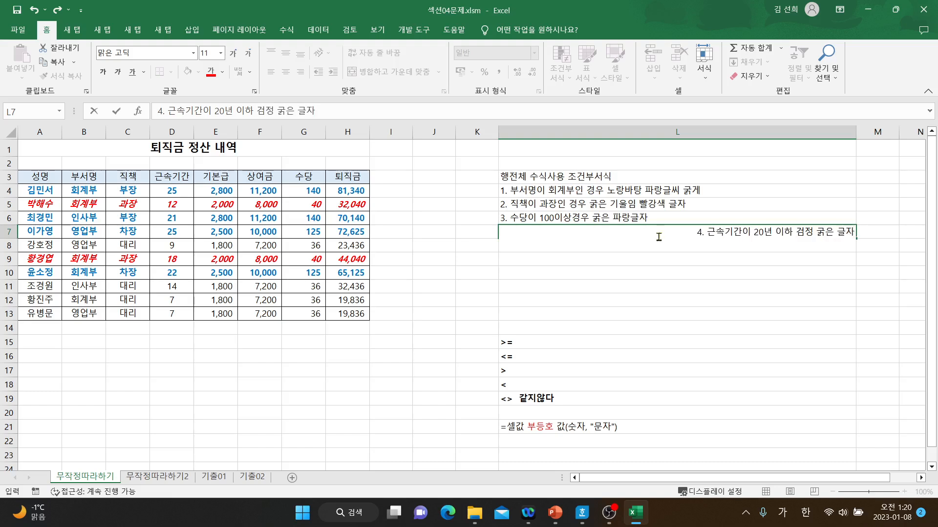
key("Return")
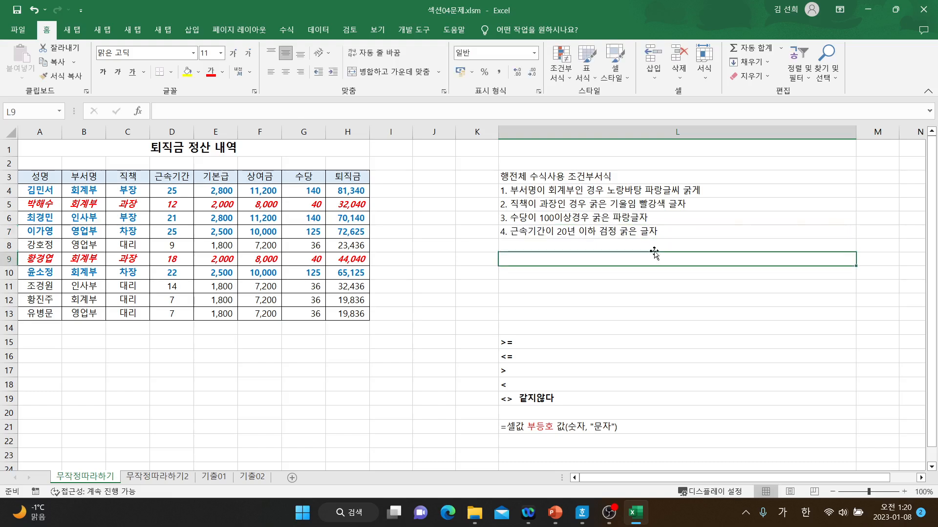
left_click(645, 233)
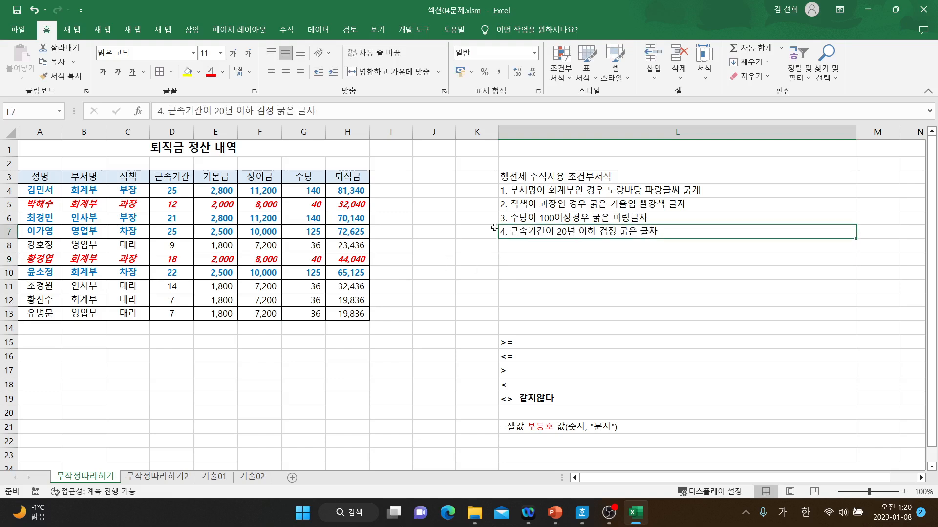
Step: Clear the conditional formatting rules from the entire sheet
left_click_drag(35, 191, 341, 315)
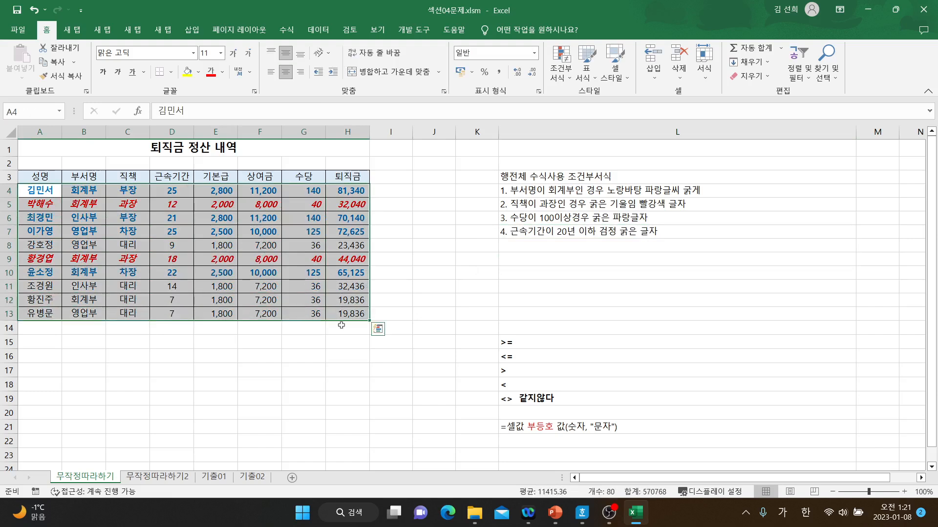
left_click(341, 334)
left_click_drag(46, 192, 347, 315)
left_click(569, 79)
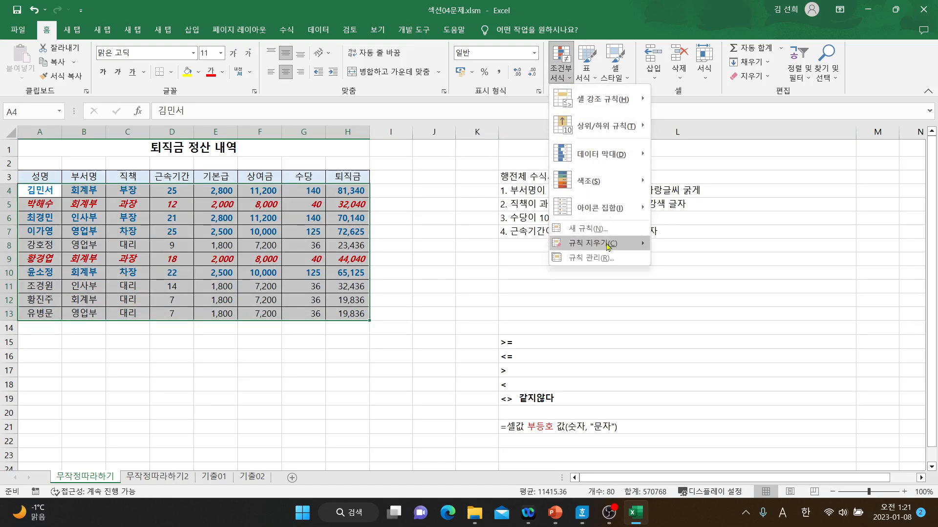
mouse_move(608, 246)
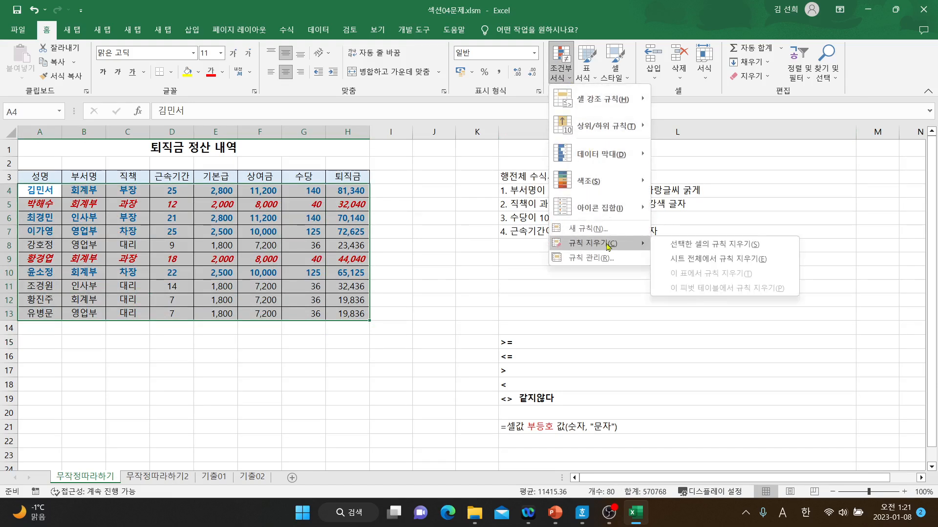
left_click(701, 260)
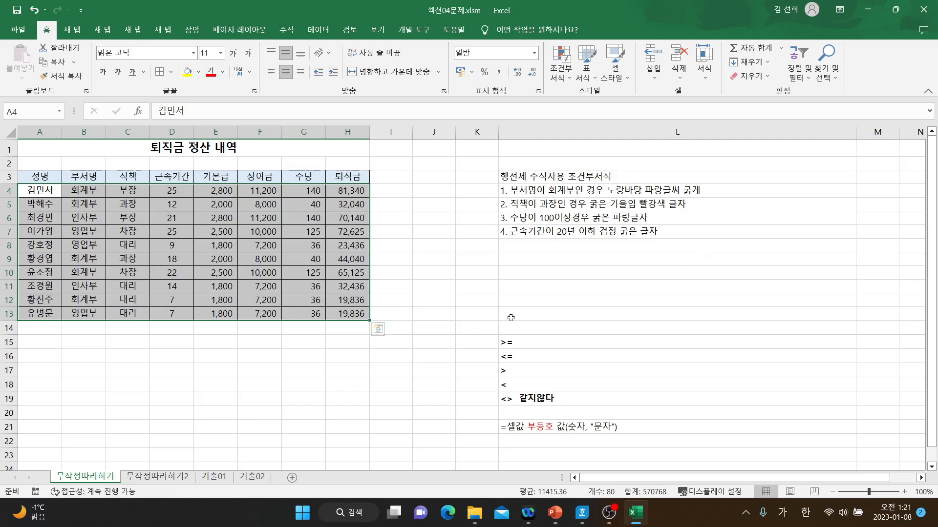
Step: Start a new conditional formatting rule for the data range A4:H13 that uses a formula to determine the cells to format
left_click(478, 244)
left_click_drag(45, 190, 346, 314)
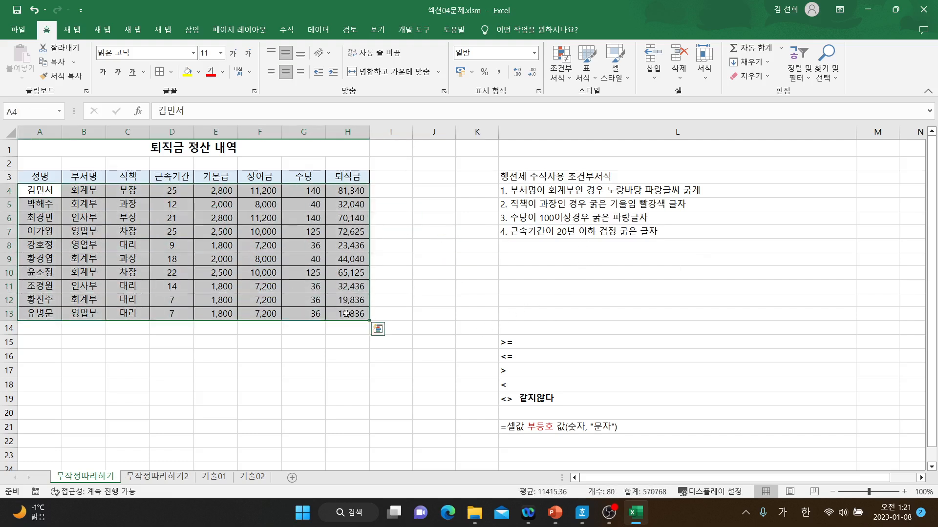
left_click(561, 73)
left_click(588, 229)
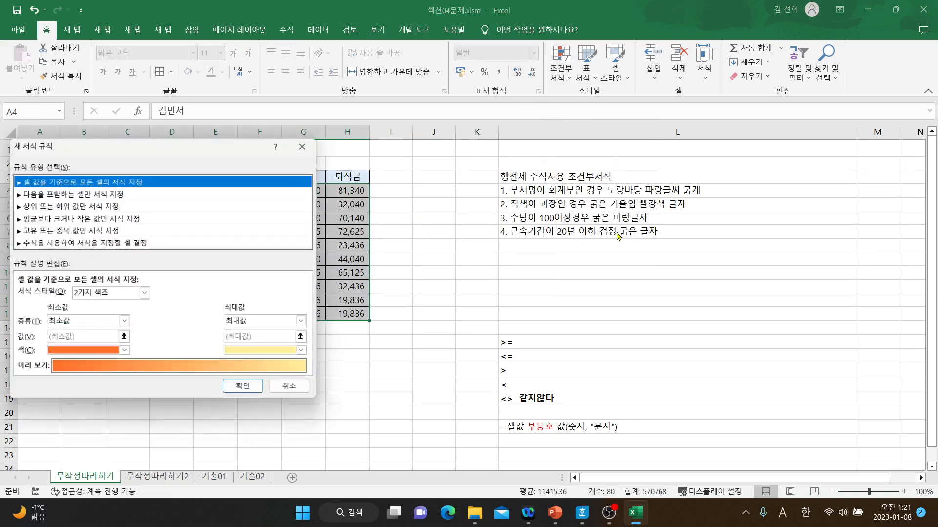
left_click_drag(268, 151, 630, 268)
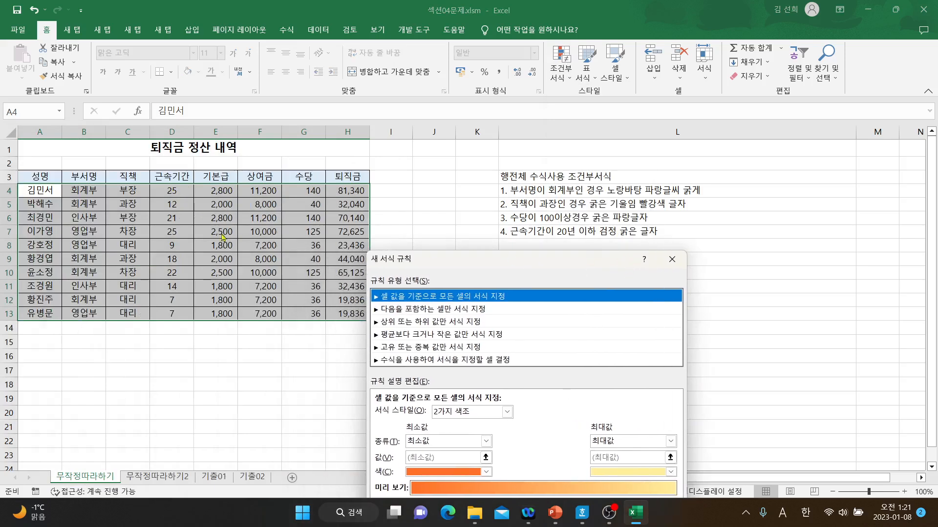
left_click(424, 361)
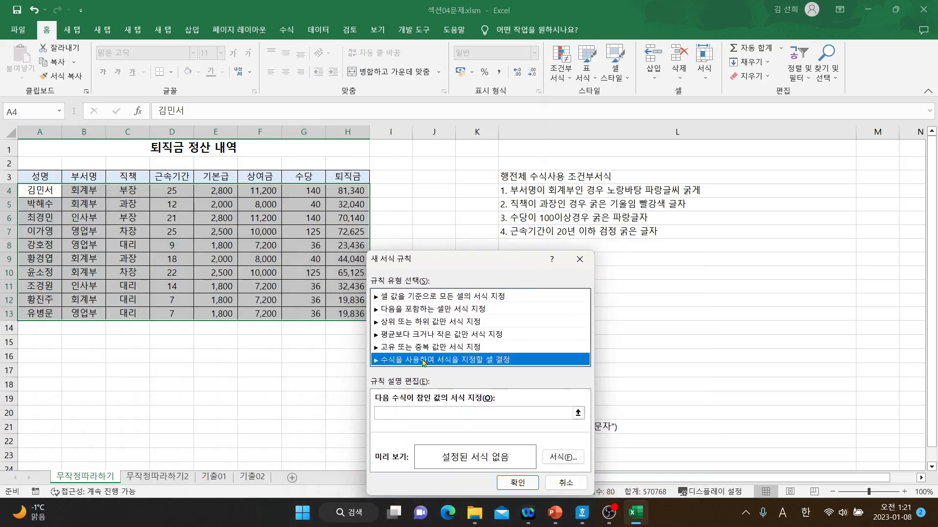
Step: Enter the rule formula =$D4<=20, referencing the first 근속기간 cell with only its column locked
left_click(407, 414)
type("=")
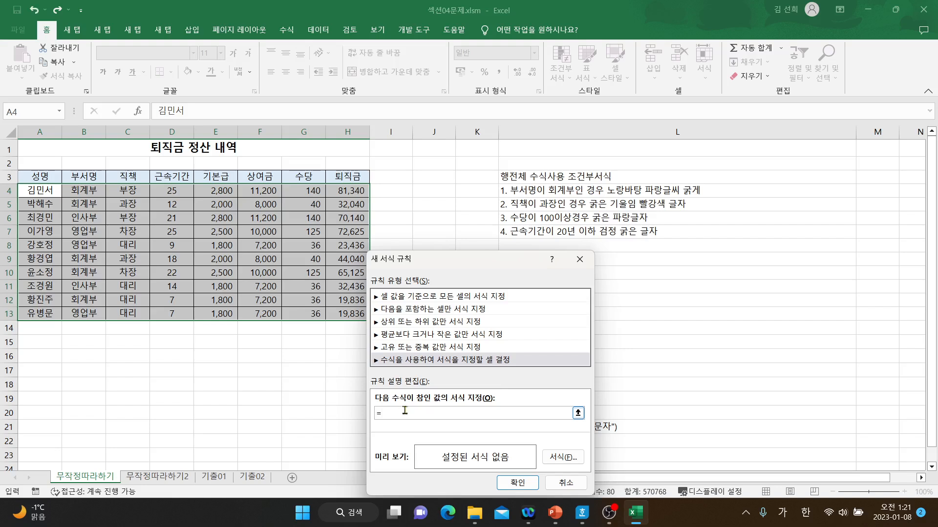
left_click_drag(447, 267, 327, 197)
left_click(176, 192)
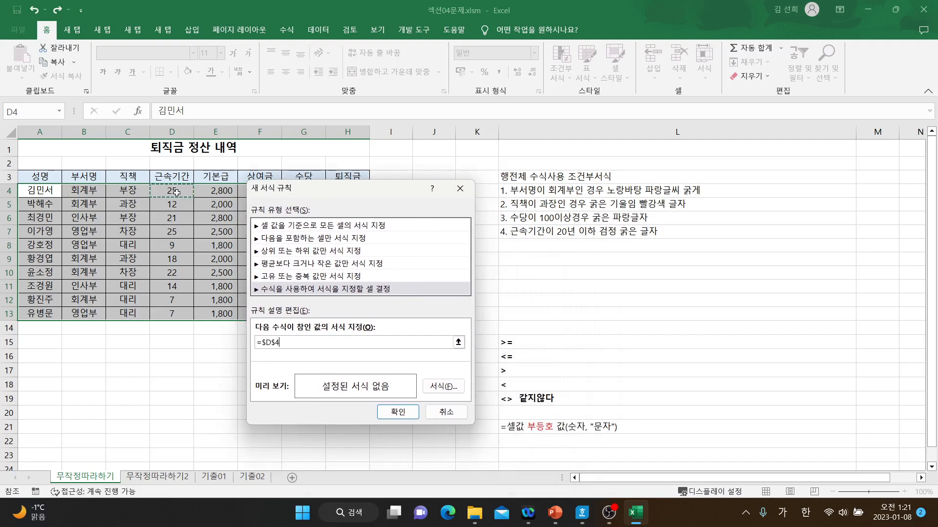
key("F4")
key("F4")
type("<=20")
Step: Give the rule a bold font style with automatic font color, apply it, and check the 근속기간 column against it
left_click(436, 387)
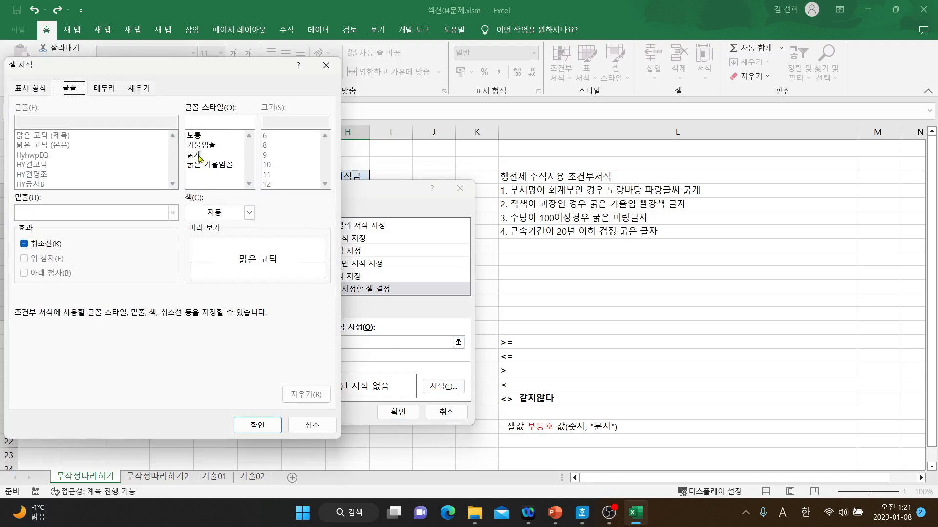
left_click(199, 156)
left_click(223, 215)
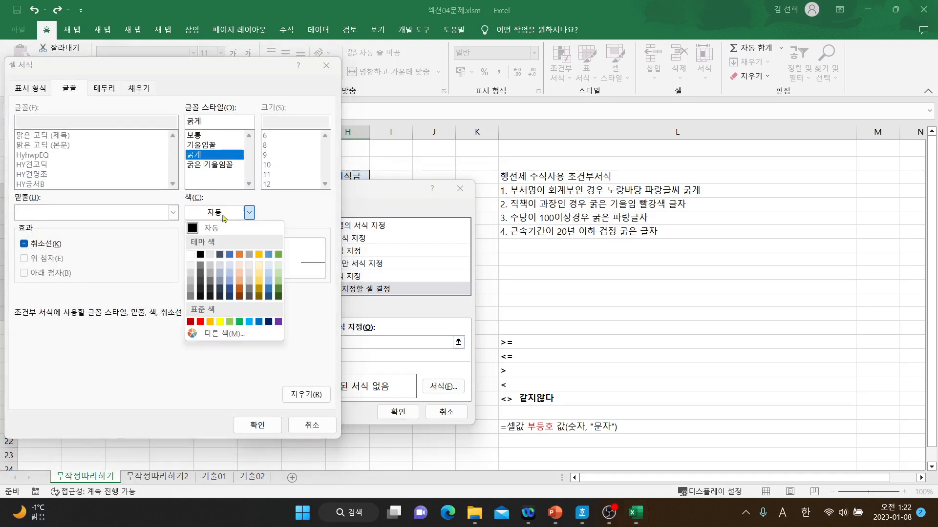
left_click(196, 231)
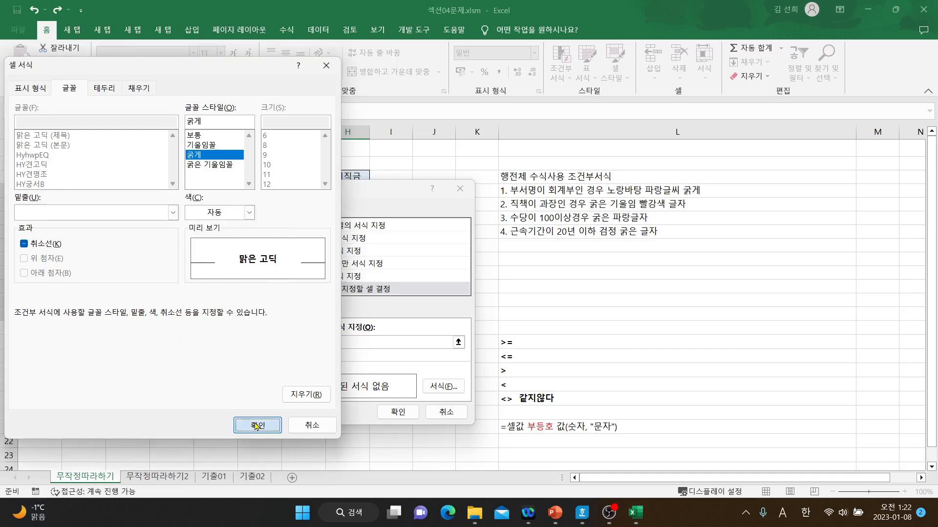
left_click(256, 426)
left_click(396, 413)
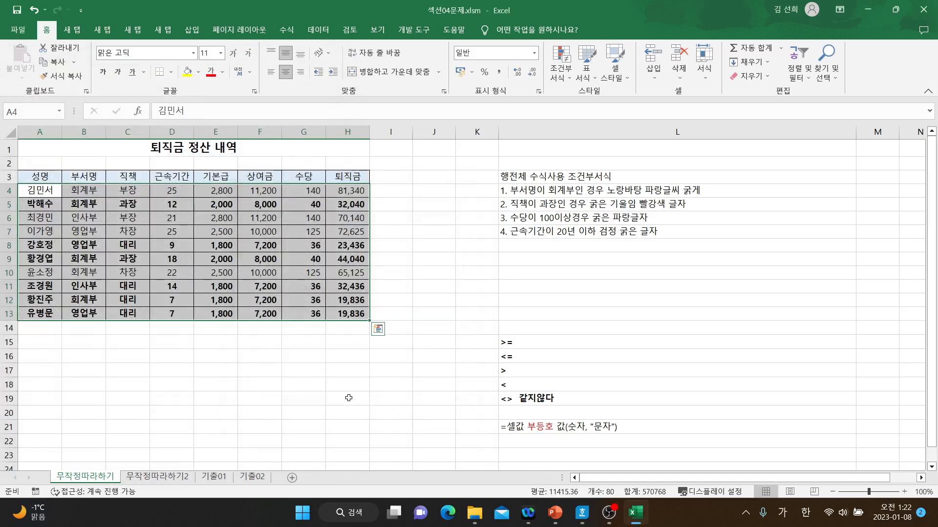
left_click(355, 400)
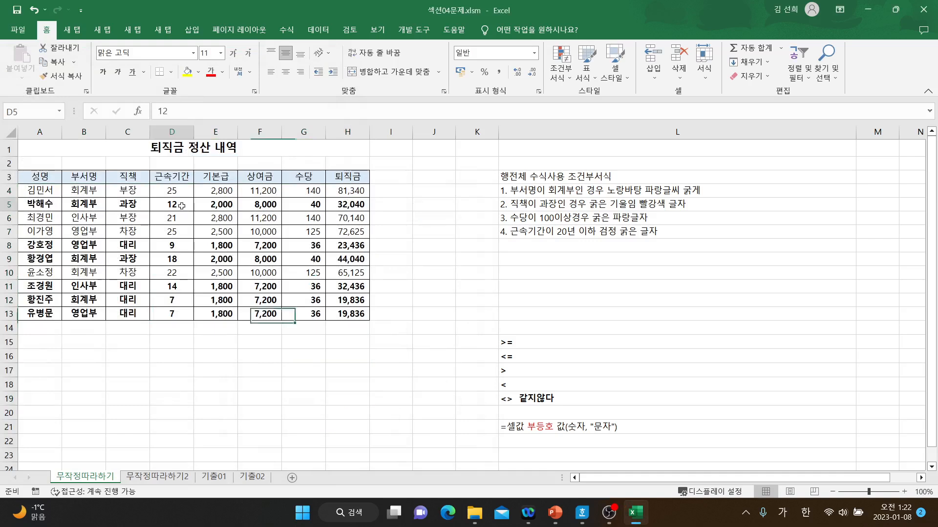
left_click_drag(171, 245, 172, 329)
left_click(215, 398)
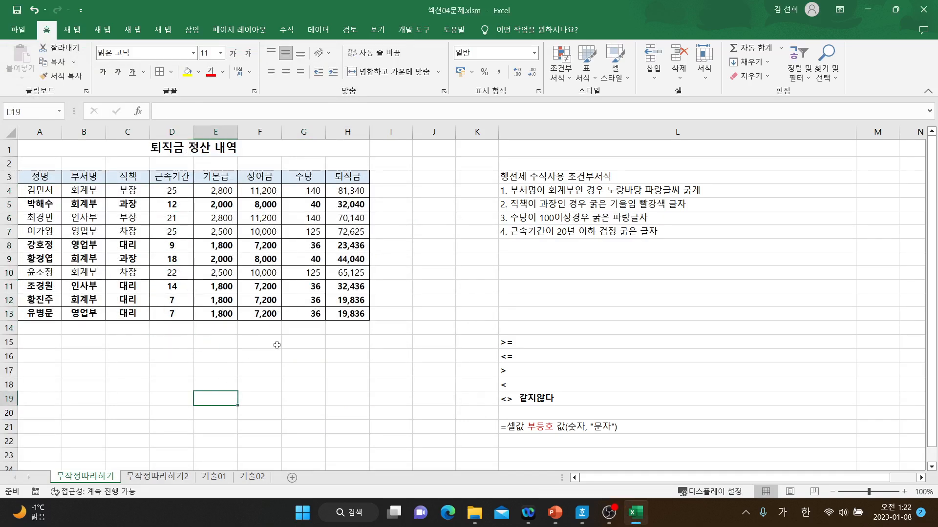
left_click(443, 316)
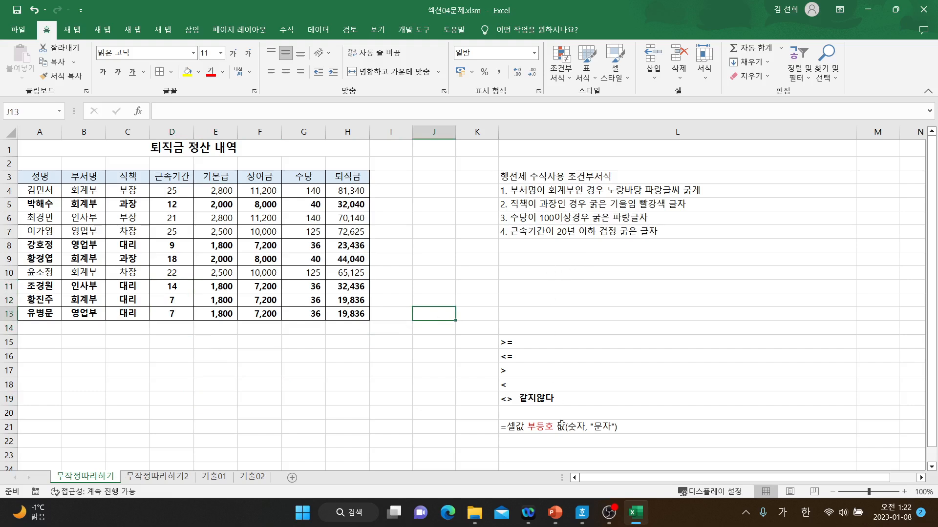
Step: Switch to the 한글 document 성인 엑셀 교안_ver2 (1) and color the word 부등호 red in item 3 of the 조건부서식 notes
left_click(588, 515)
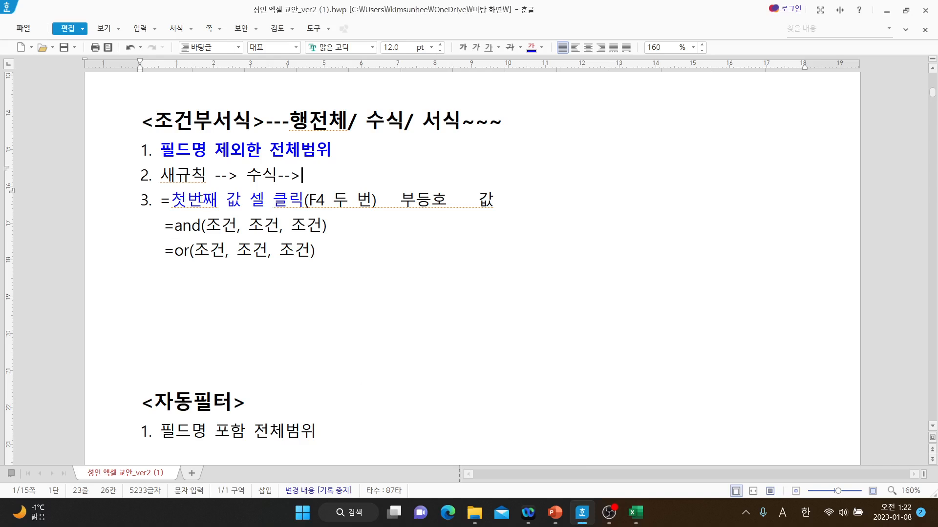
left_click(182, 198)
left_click_drag(181, 198, 513, 203)
left_click(513, 203)
left_click_drag(174, 199, 377, 201)
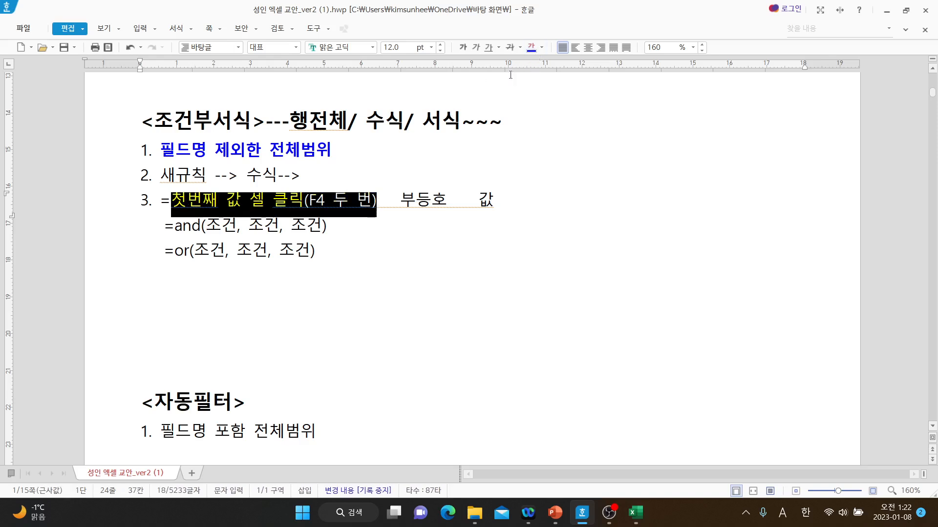
left_click_drag(405, 201, 447, 201)
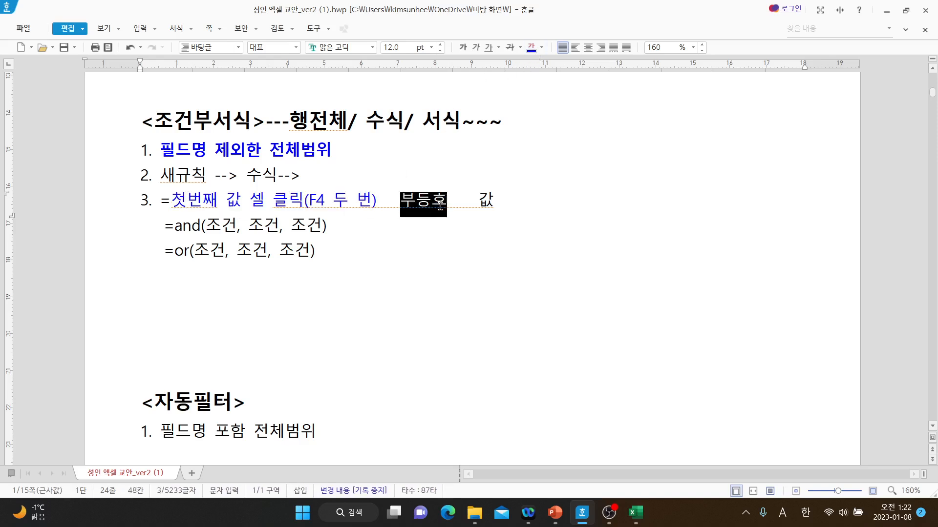
left_click(541, 49)
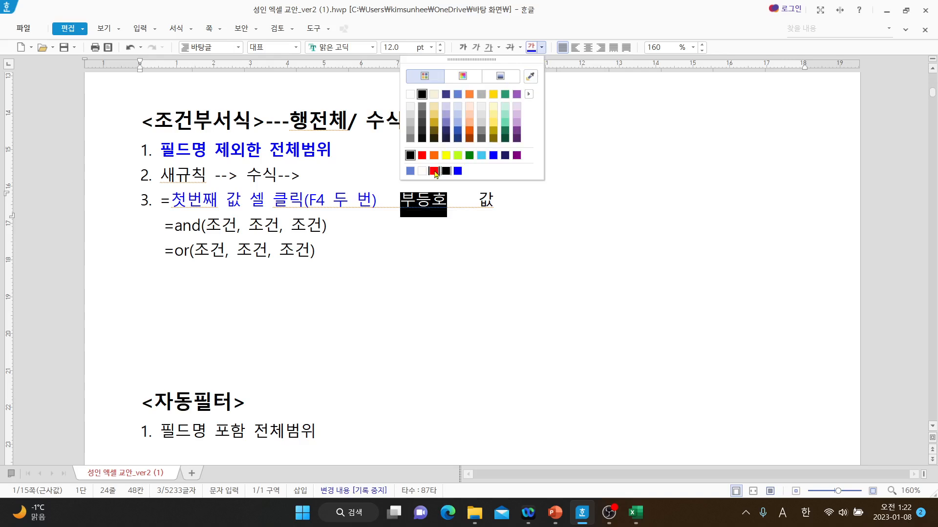
left_click(434, 173)
Step: Color the word 값 at the end of item 3 blue
left_click_drag(478, 200, 494, 200)
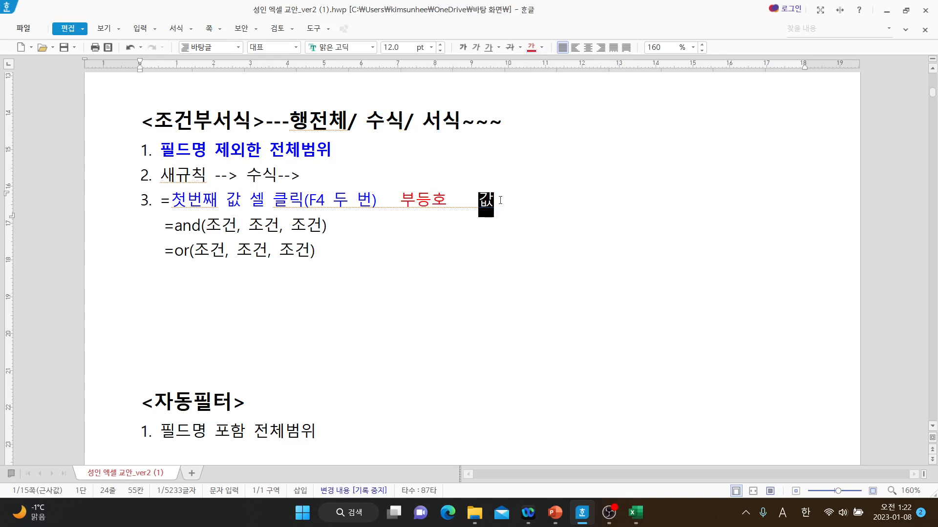
left_click(541, 48)
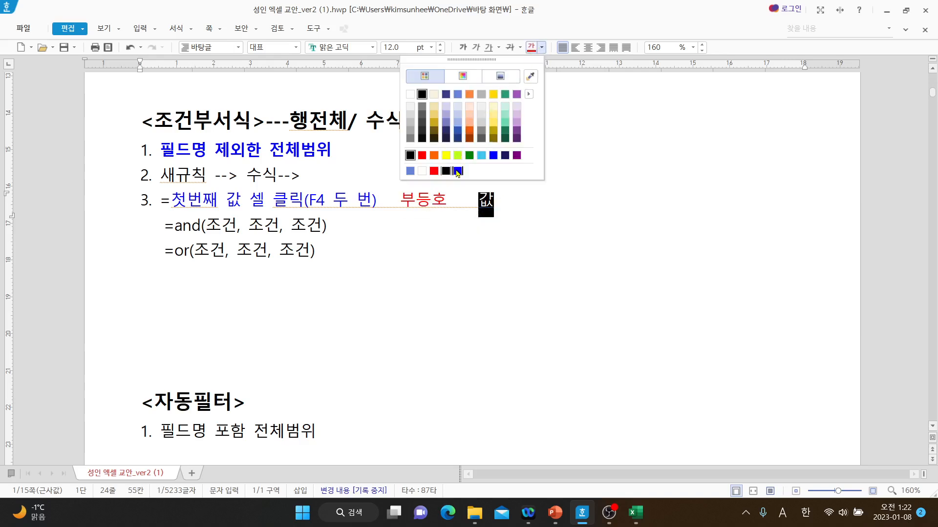
left_click(457, 171)
left_click(547, 194)
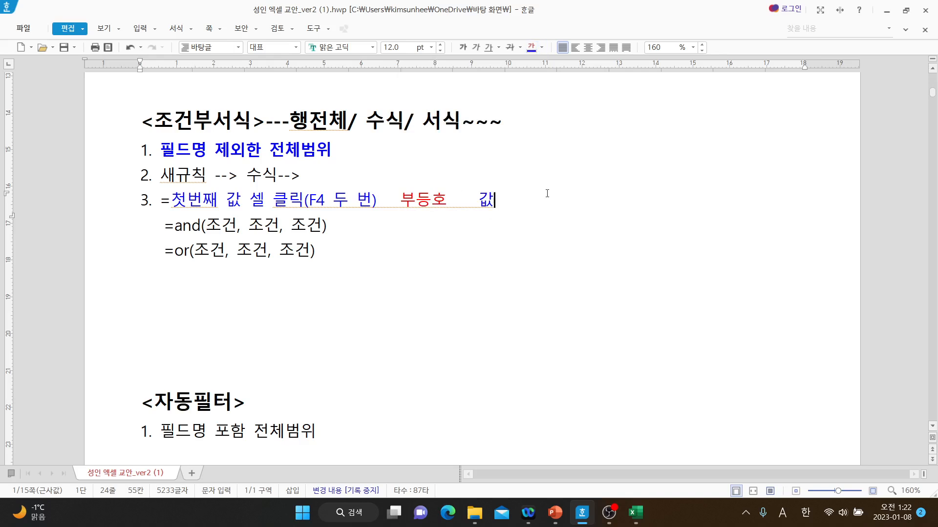
Step: Review the formula pattern in item 3 and the =and and =or condition lines of the 조건부서식 notes
left_click_drag(177, 200, 494, 201)
left_click(550, 212)
left_click_drag(409, 200, 453, 200)
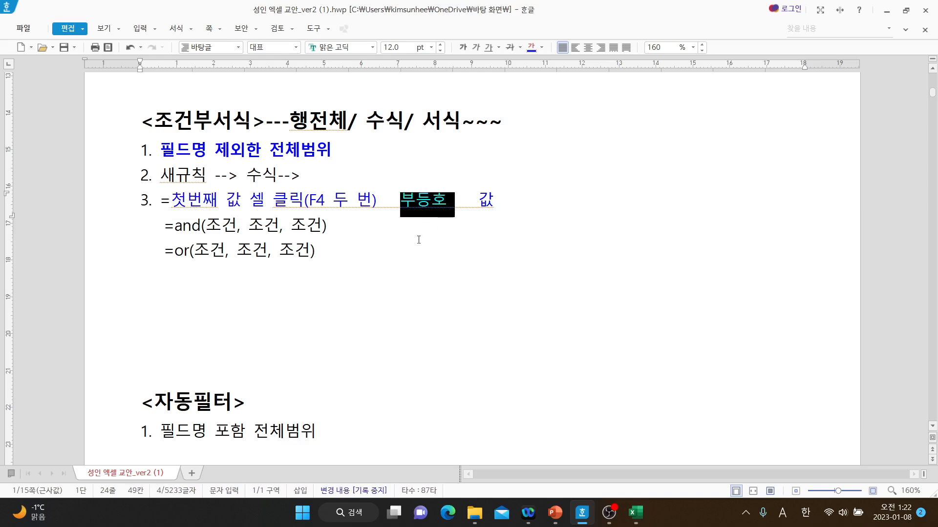
left_click(350, 228)
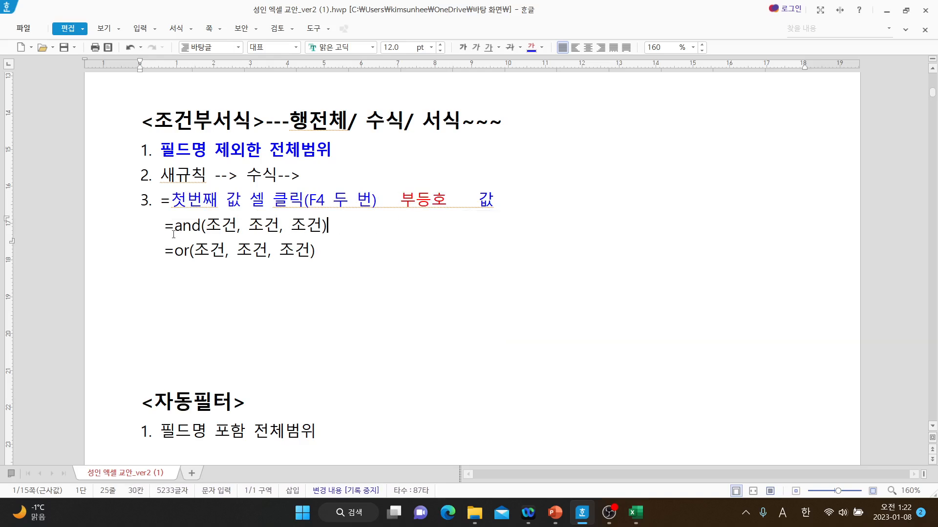
left_click_drag(174, 226, 196, 229)
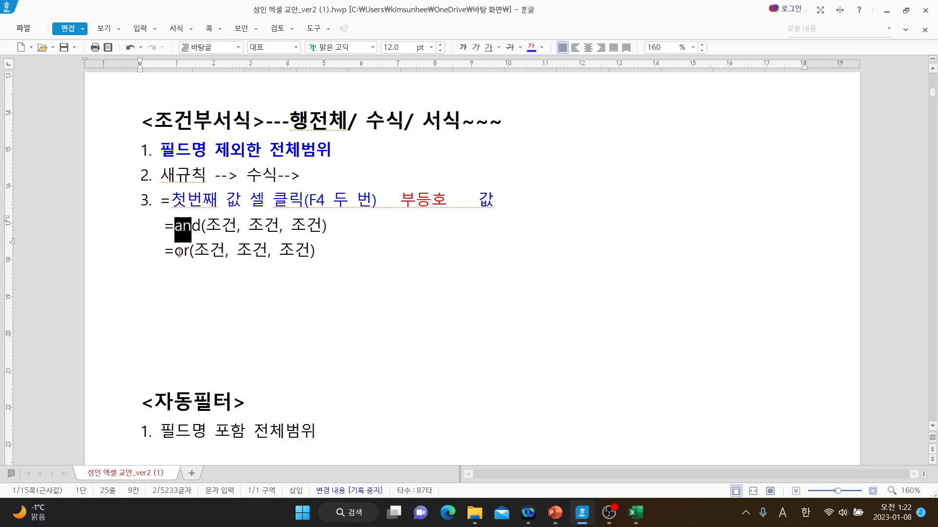
left_click(167, 286)
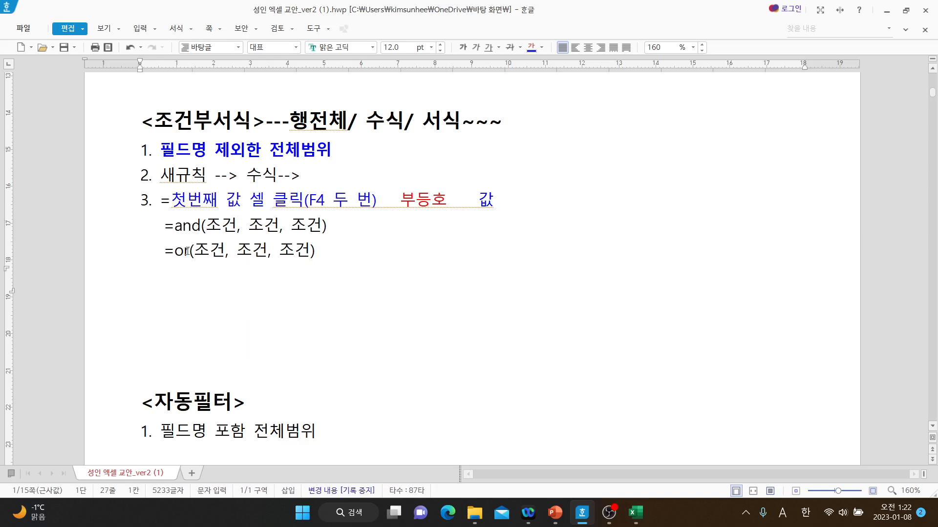
left_click(187, 293)
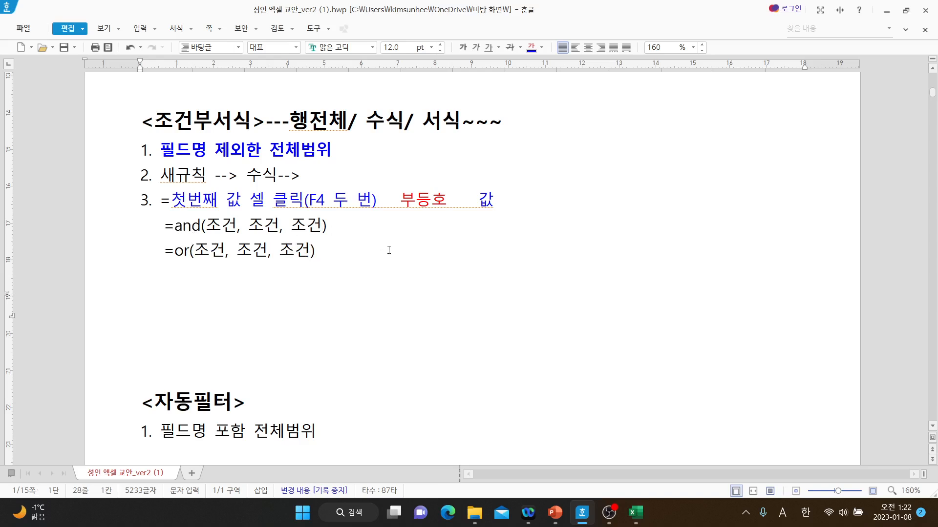
key("Hangul")
left_click_drag(178, 198, 485, 188)
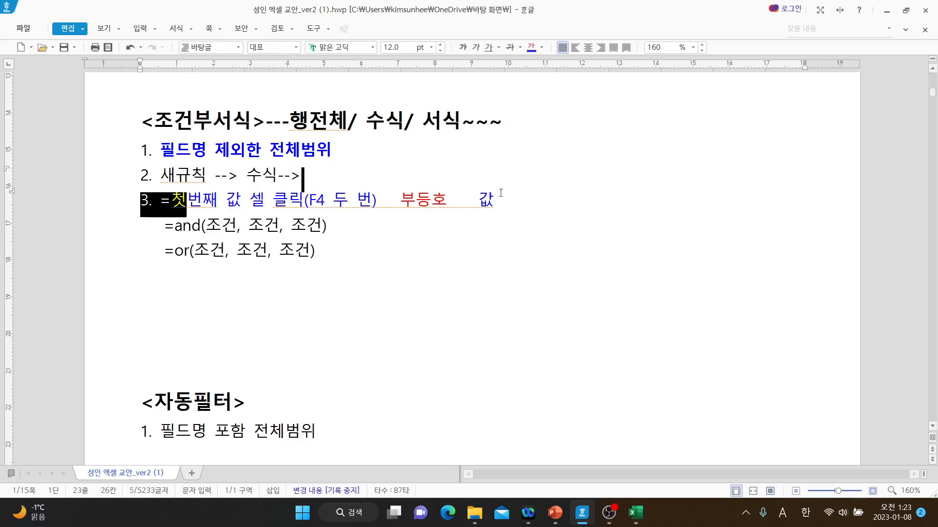
left_click(476, 247)
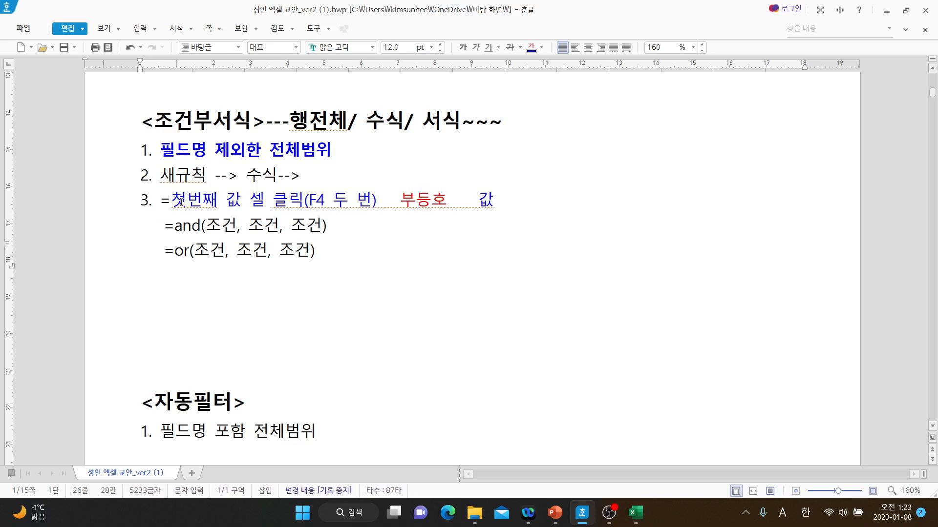
left_click_drag(171, 199, 494, 199)
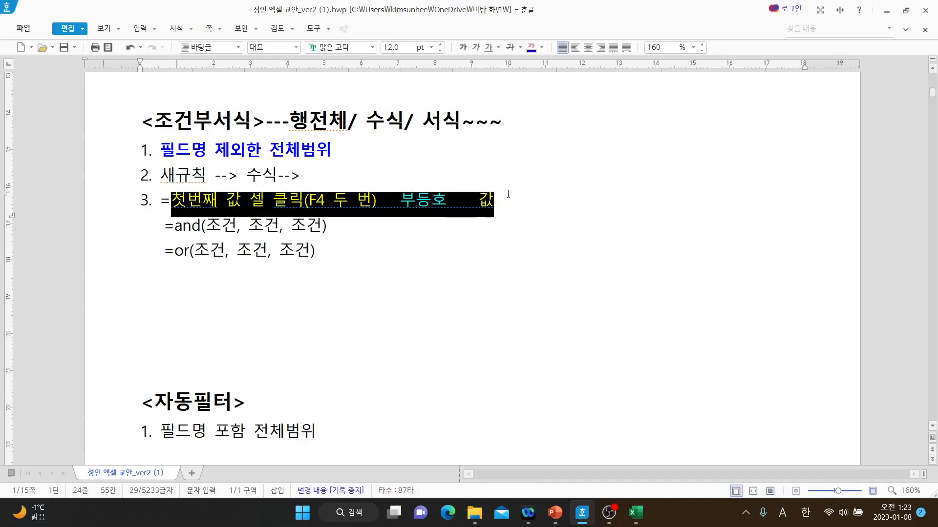
left_click(471, 272)
left_click(188, 250)
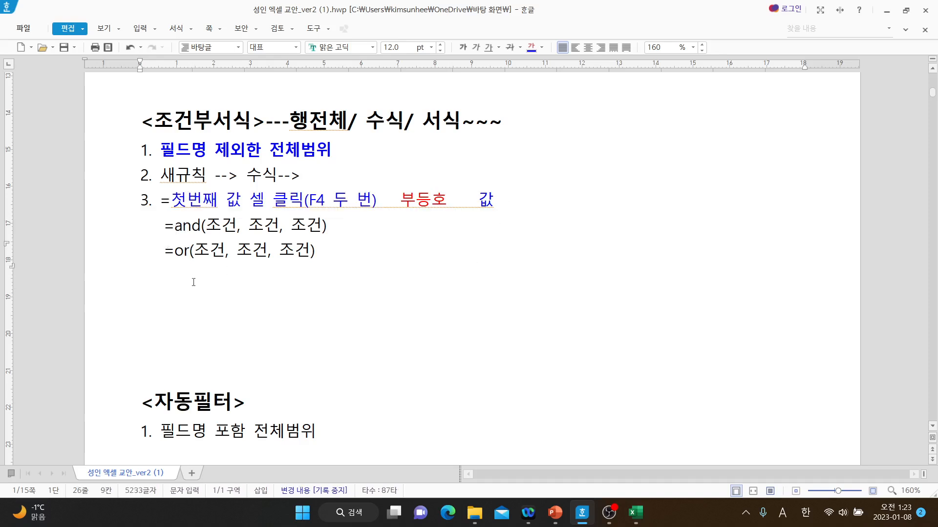
Step: Add the line "and-----> 모두, ~면서~그리고" below the =or(조건, 조건, 조건) line and place the cursor on the following empty line
left_click(196, 276)
type("and----->")
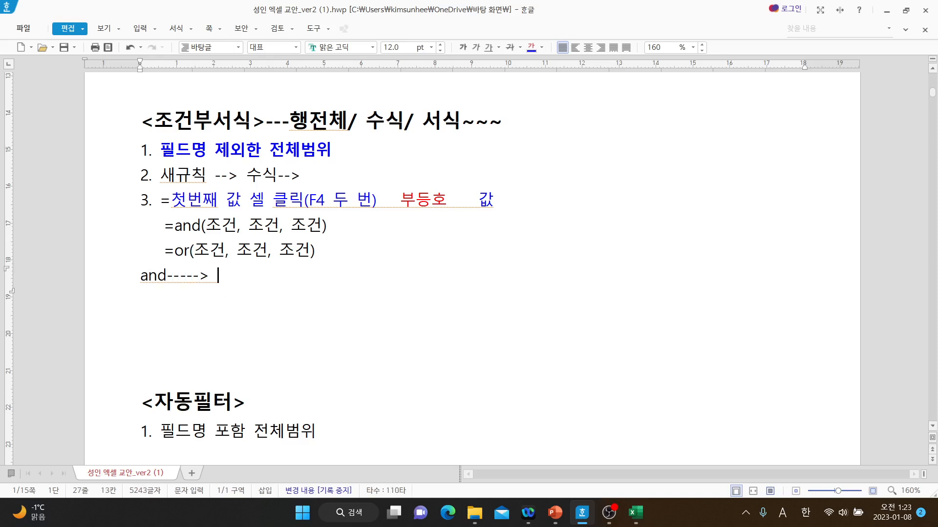
type("  ahen")
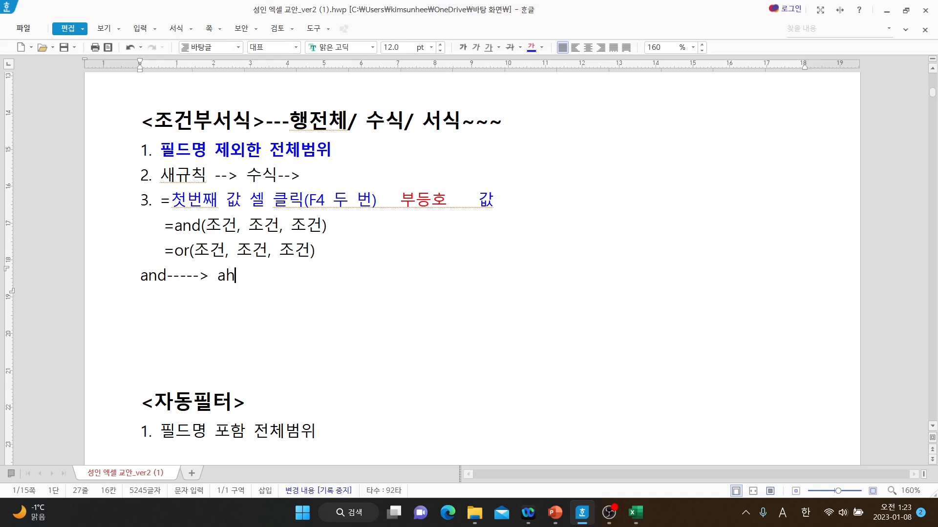
key("BackSpace")
key("BackSpace")
key("BackSpace")
key("BackSpace")
key("Hangul")
type("ㅁㅗㄷㅜ")
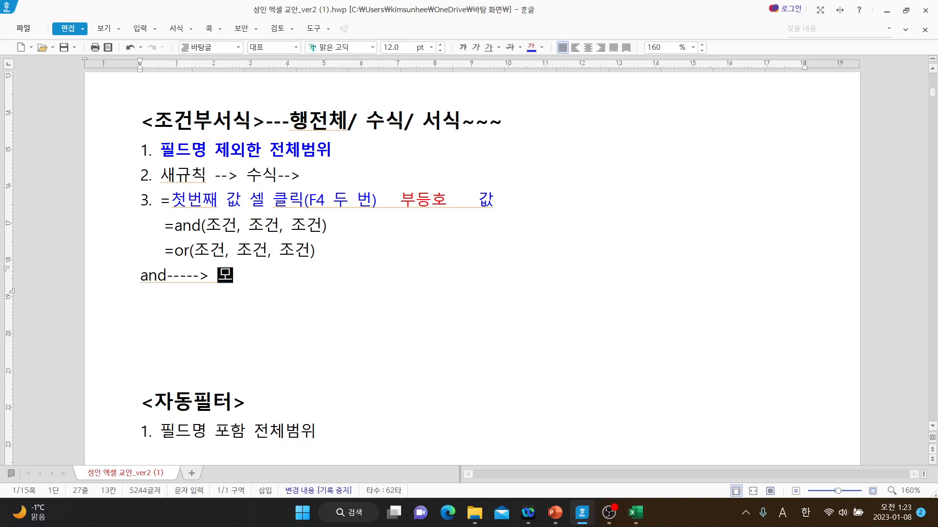
type(", ~")
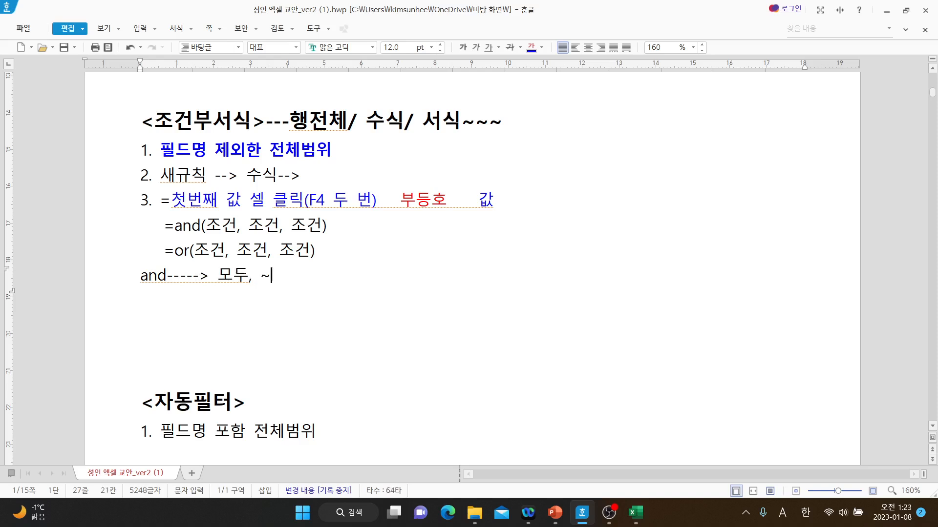
type("ㅁㅕㄴㅅㅓ~")
type("그리고")
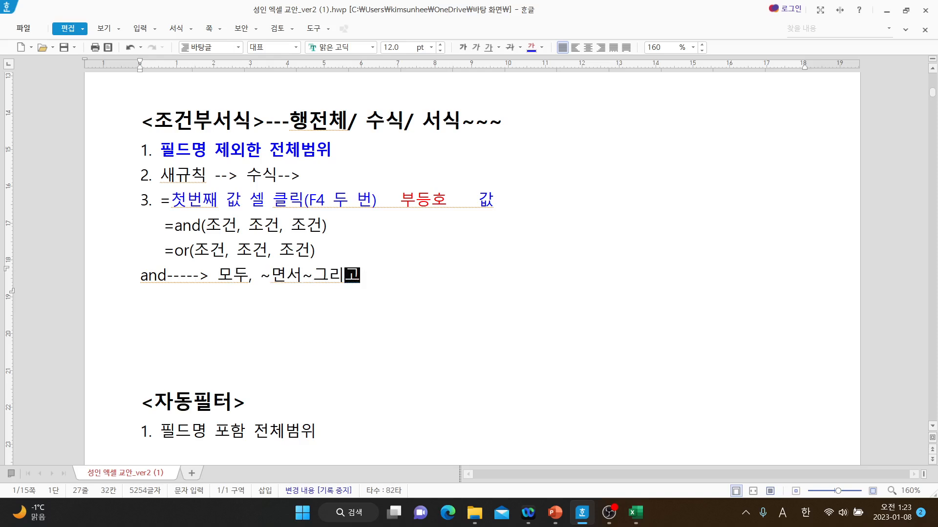
left_click(151, 292)
left_click(145, 303)
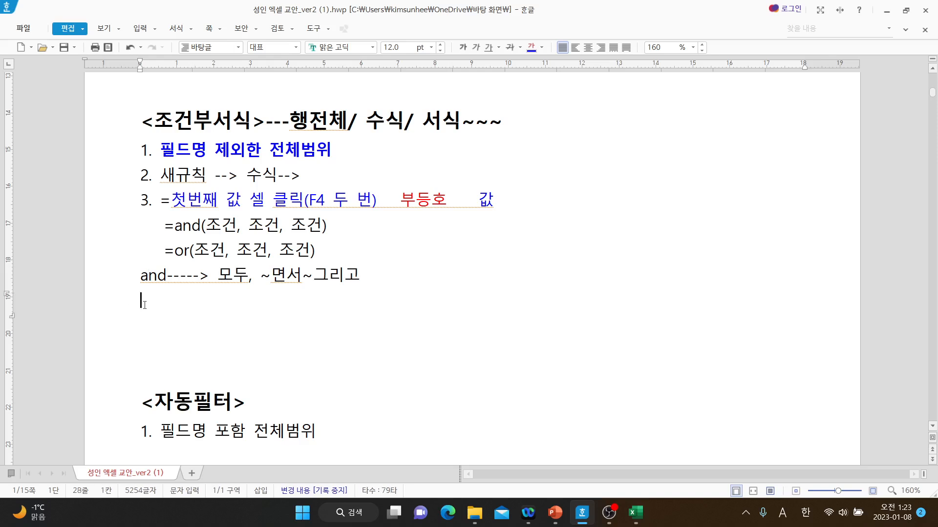
Step: Add the line "OR--->또는 거나" below the and line and highlight the conditions inside the =and and =or lines
type("이R--->또는 거나")
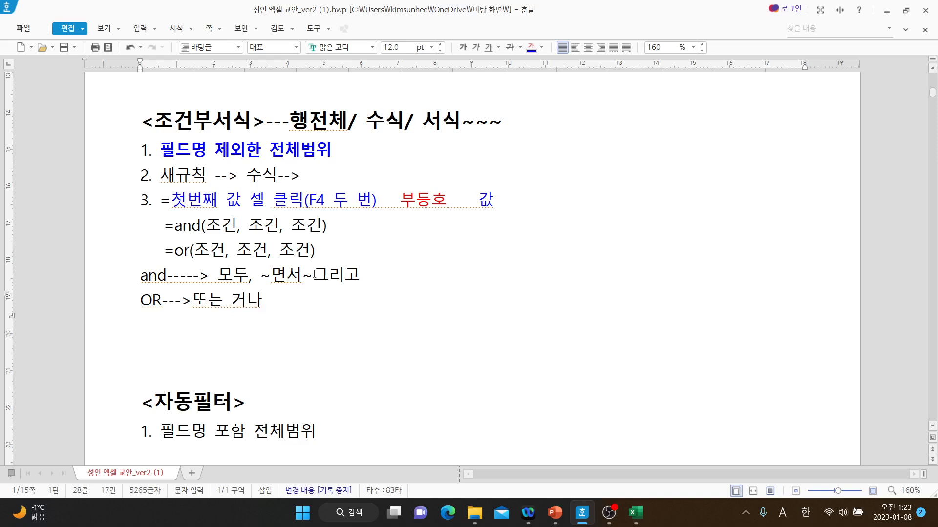
left_click(177, 282)
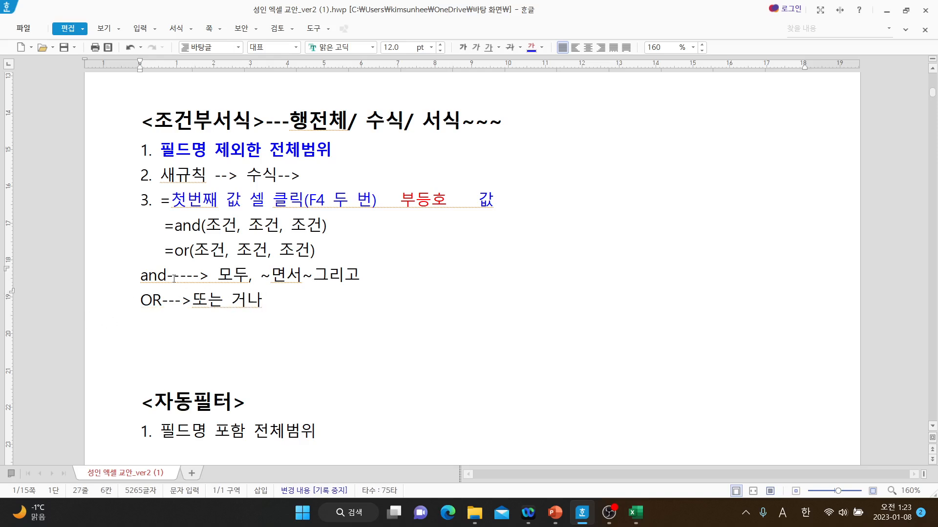
left_click_drag(209, 225, 318, 226)
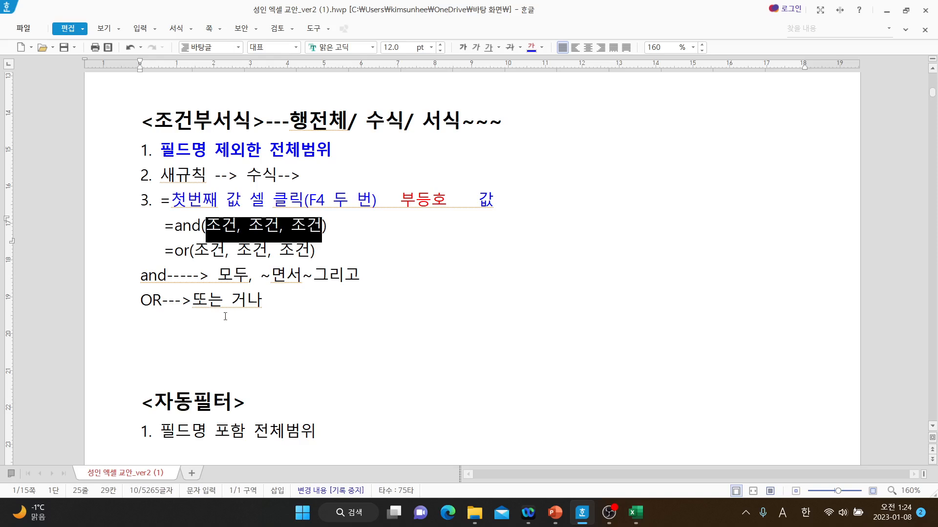
left_click_drag(141, 303, 182, 303)
key("F12")
left_click_drag(197, 250, 310, 252)
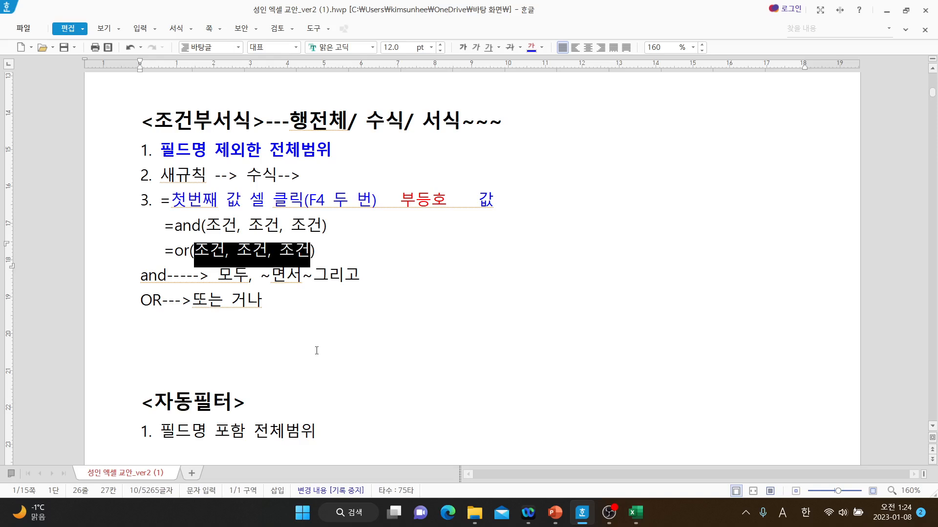
Step: Retype the last syllable of the OR line as 내
left_click(310, 311)
key("BackSpace")
type("내")
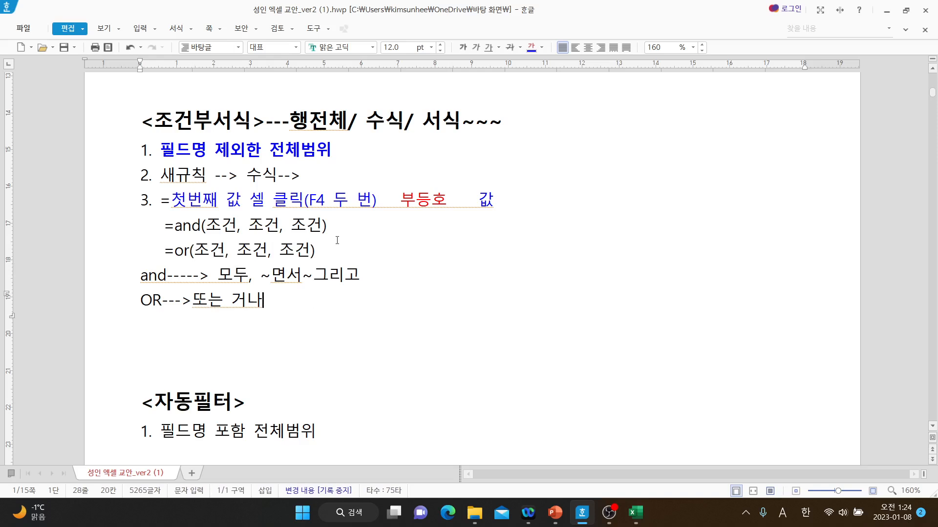
key("BackSpace")
type("내")
type("ㅣ")
key("BackSpace")
Step: Switch to the Excel workbook 섹션04문제 and start cell L8 with "5. 직책이 부장이거나 근속기간이 20년이상"
mouse_move(635, 513)
left_click(630, 430)
left_click(525, 246)
type("5.")
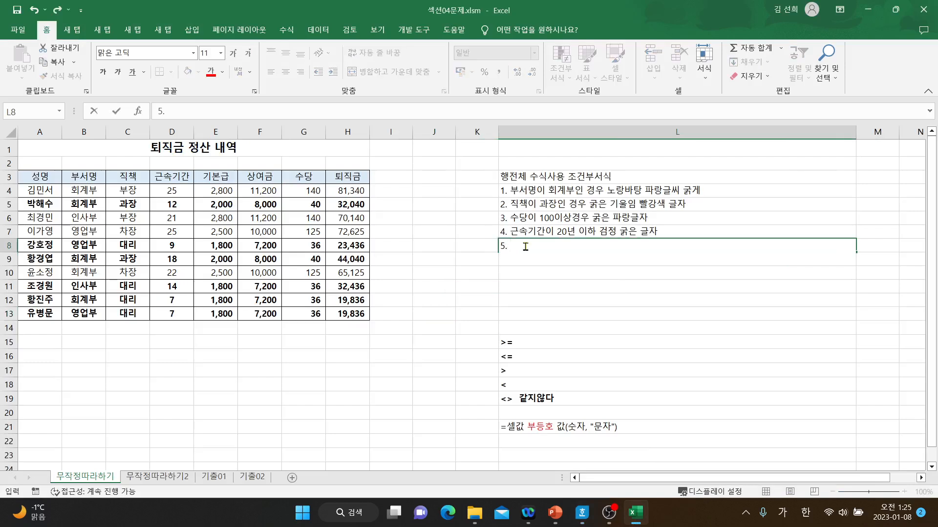
type(" 직채")
type("책이")
type(" ㅂ부장ㅇ")
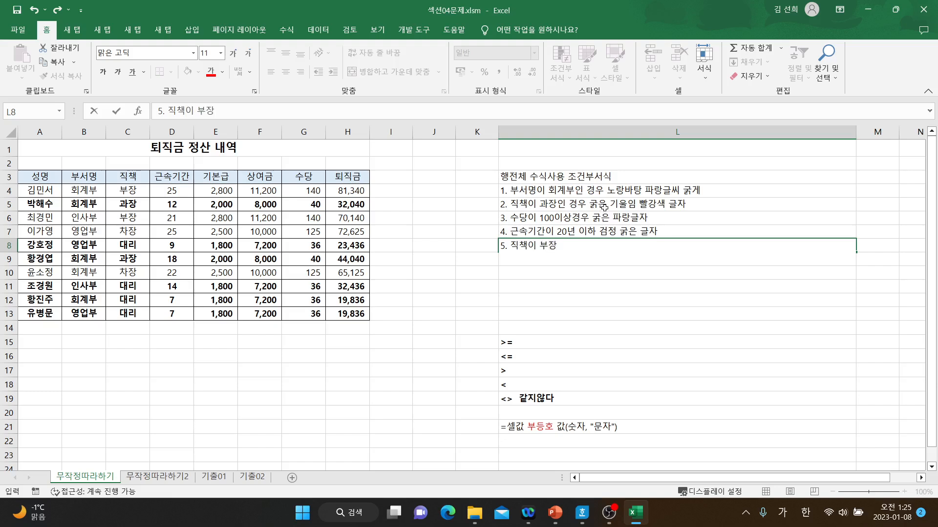
type("이거나 ")
type("근속기")
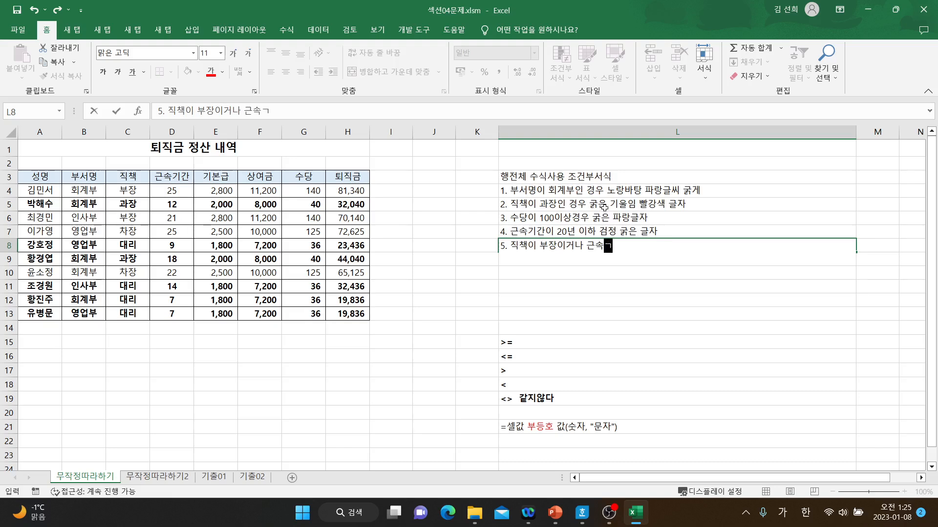
type("간이 20년이상")
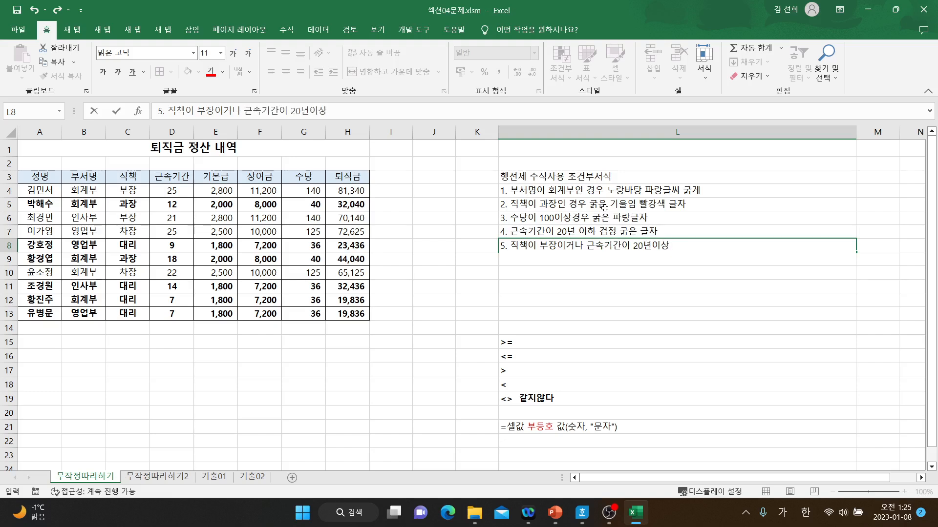
Step: Complete item 5 in L8 with "이면 굵은 기울임 파랑글자"
type("이")
key("BackSpace")
type("이면 ")
type("굵으")
type("ㄴ 기울임")
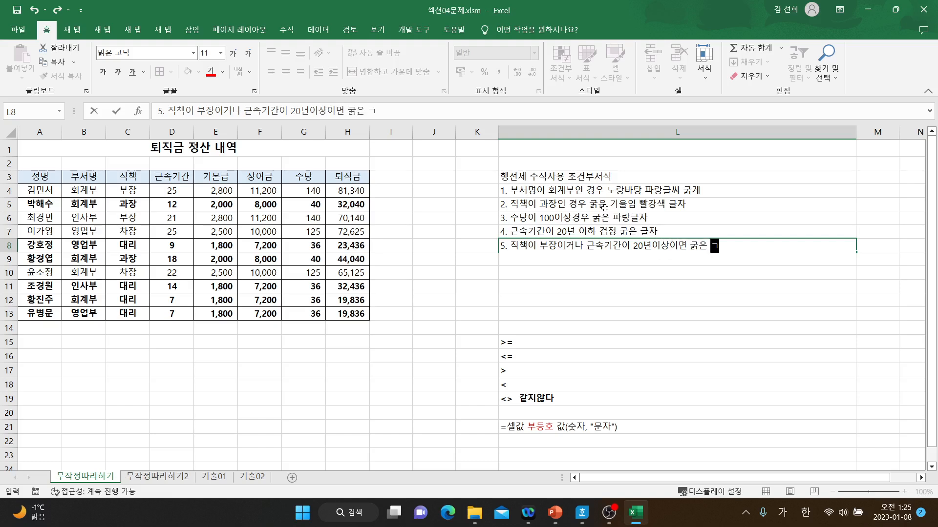
type(" 팡")
key("BackSpace")
type("랑")
type("글ㅈ")
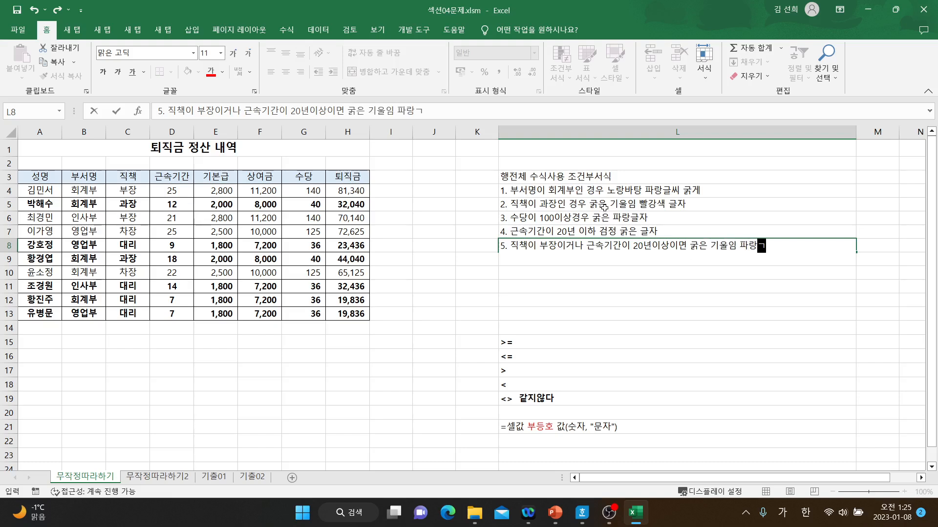
type("ㅏ")
key("Return")
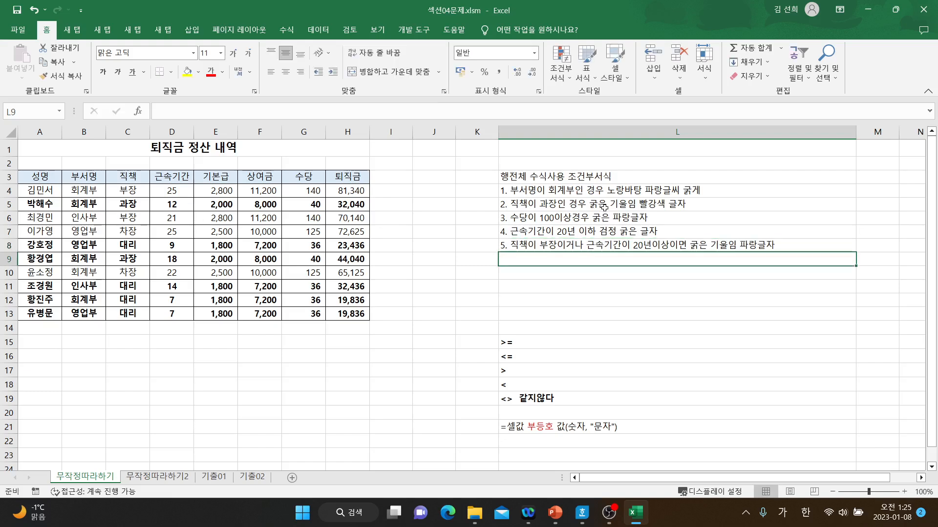
left_click(536, 245)
Step: Clear the conditional formatting rules from the 퇴직금 정산 내역 data range A4:H13
mouse_move(28, 189)
left_mouse_down()
mouse_move(308, 268)
mouse_move(348, 315)
left_mouse_up()
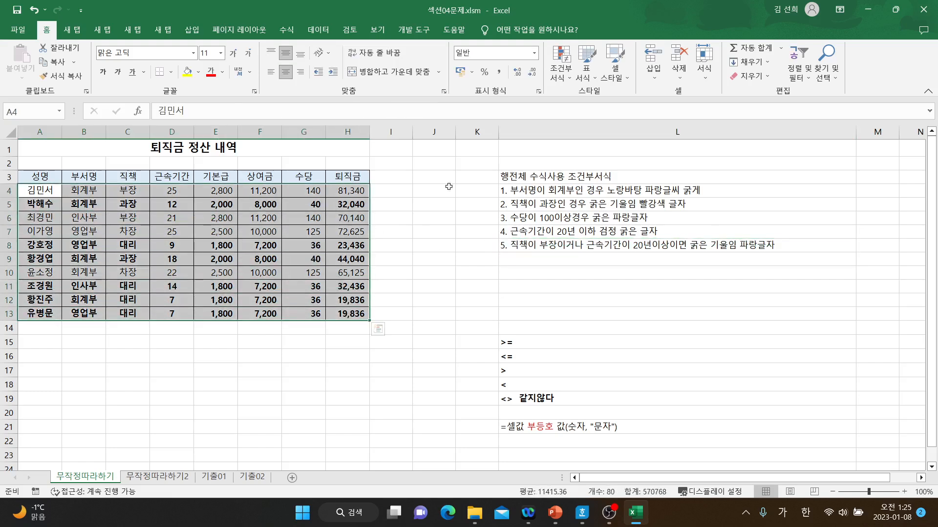
left_click(562, 68)
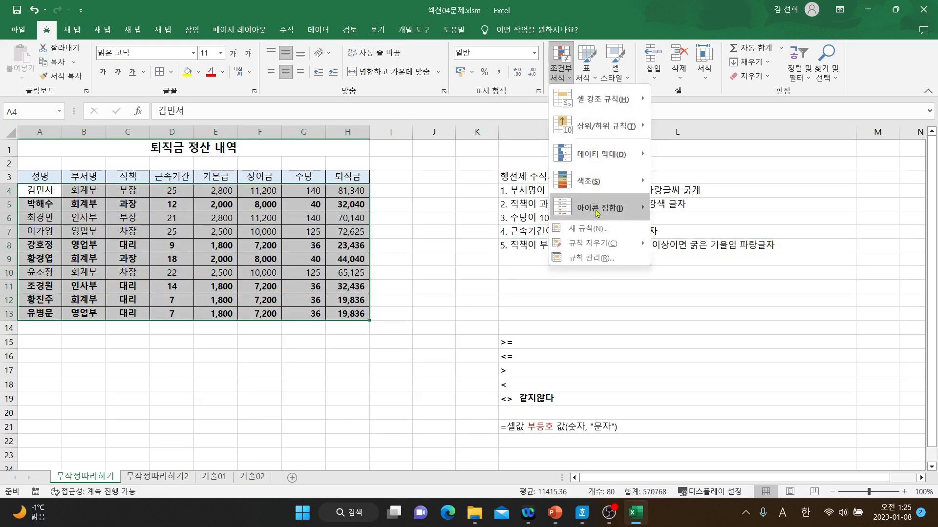
mouse_move(610, 243)
left_click(668, 260)
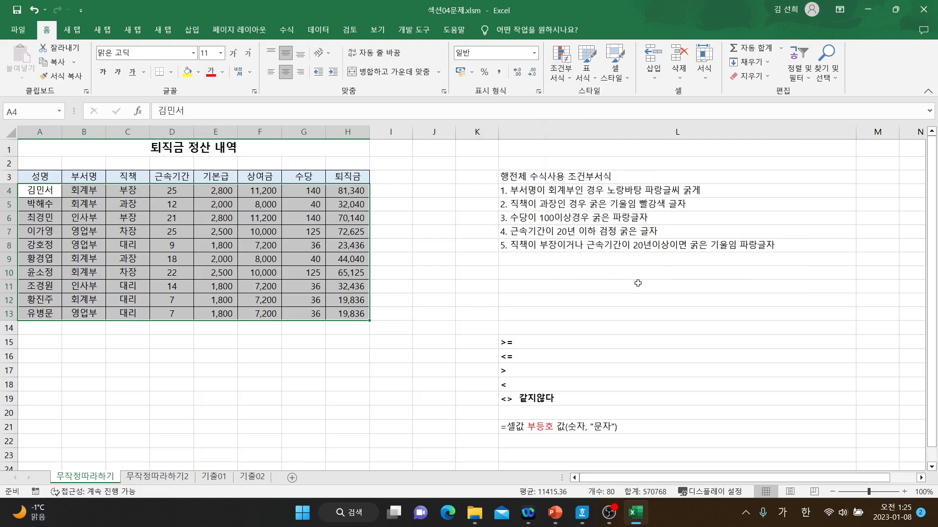
left_click(623, 294)
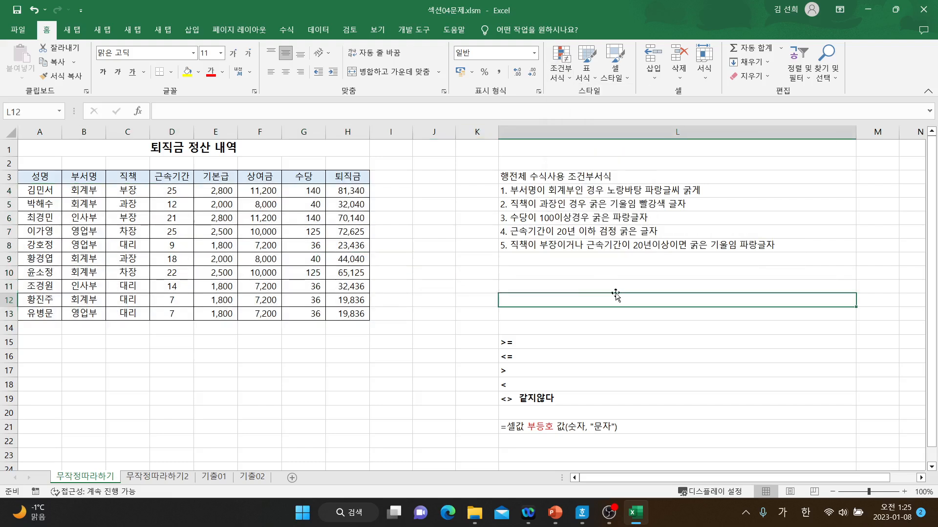
left_click(515, 177)
left_click(450, 313)
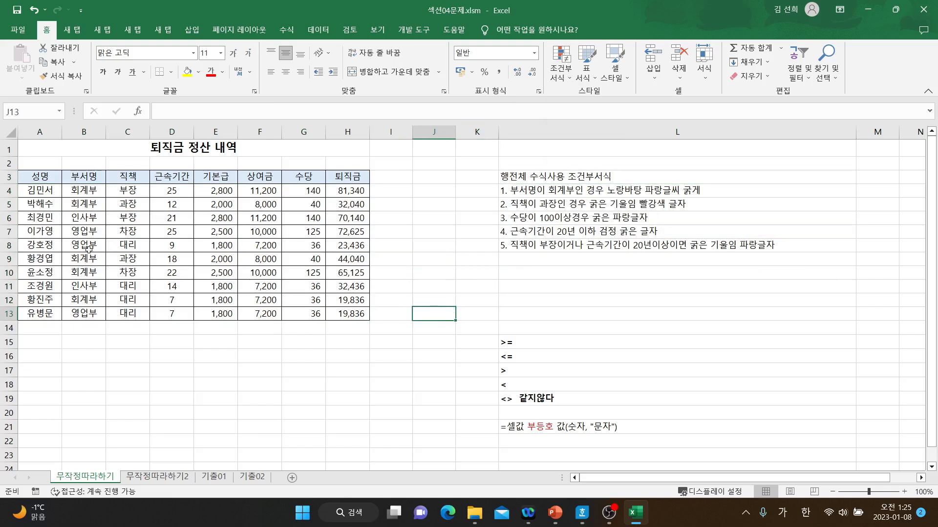
Step: Start a new conditional formatting rule for A4:H13 that uses a formula to determine which cells to format
left_click_drag(40, 191, 342, 314)
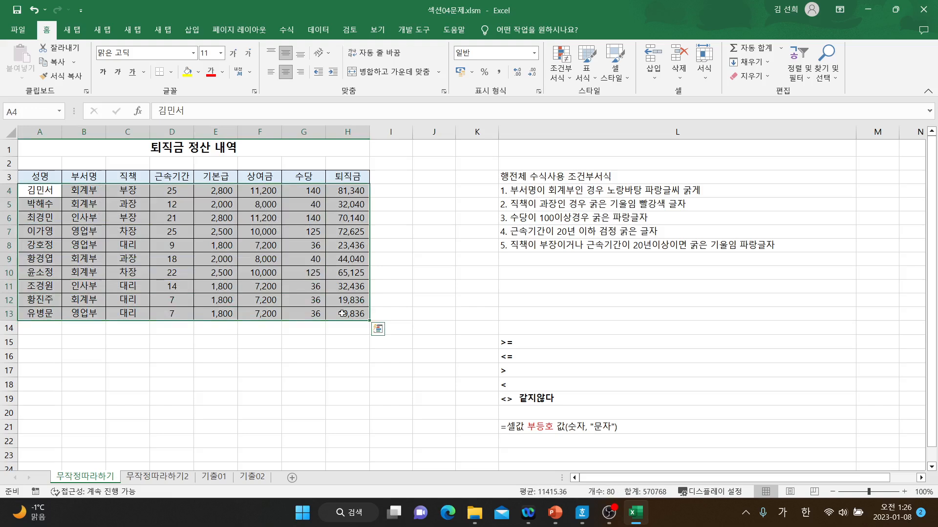
left_click(560, 73)
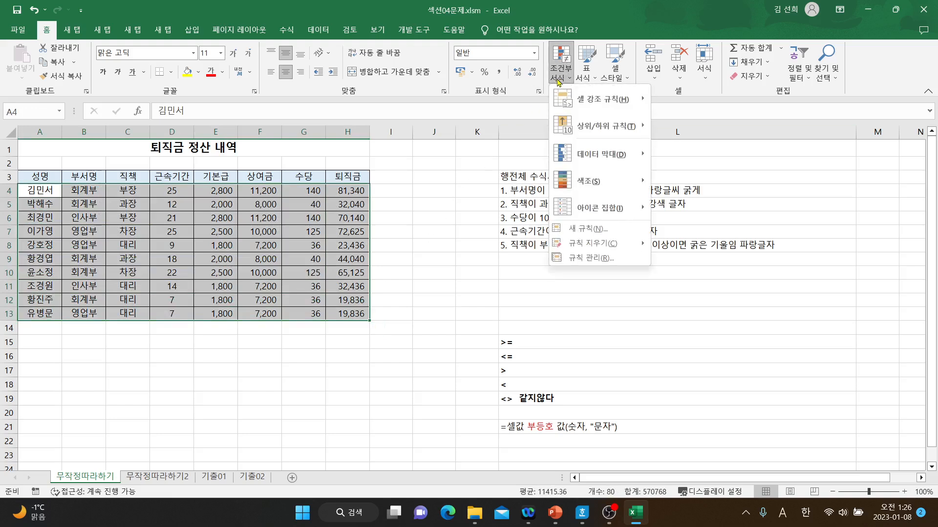
left_click(588, 230)
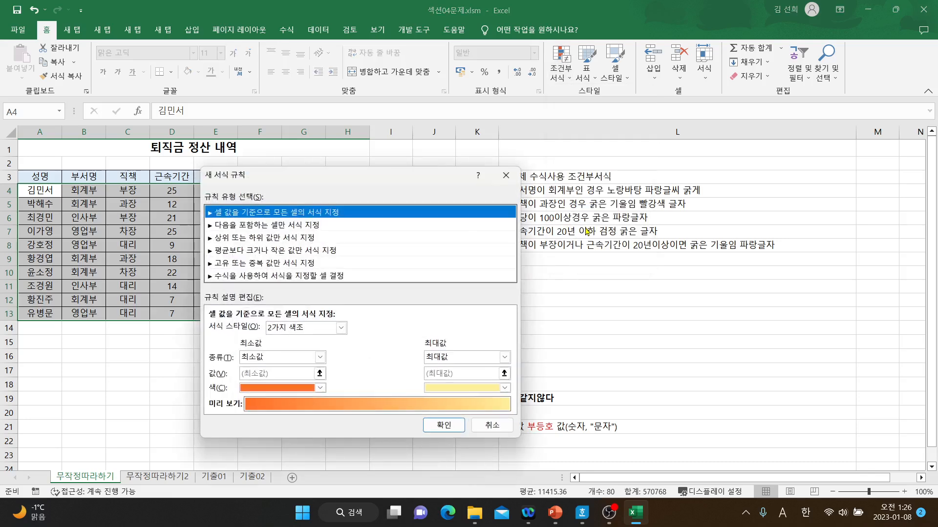
left_click_drag(406, 185, 536, 108)
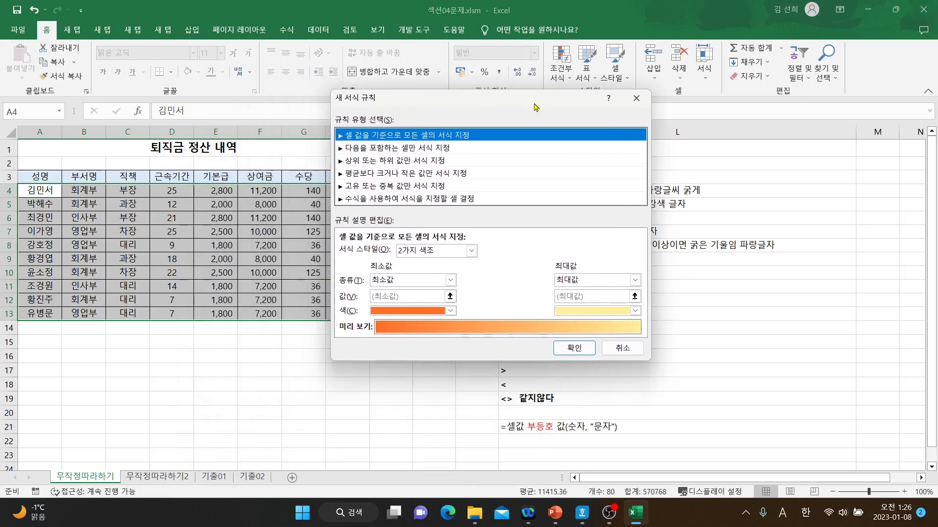
left_click(424, 199)
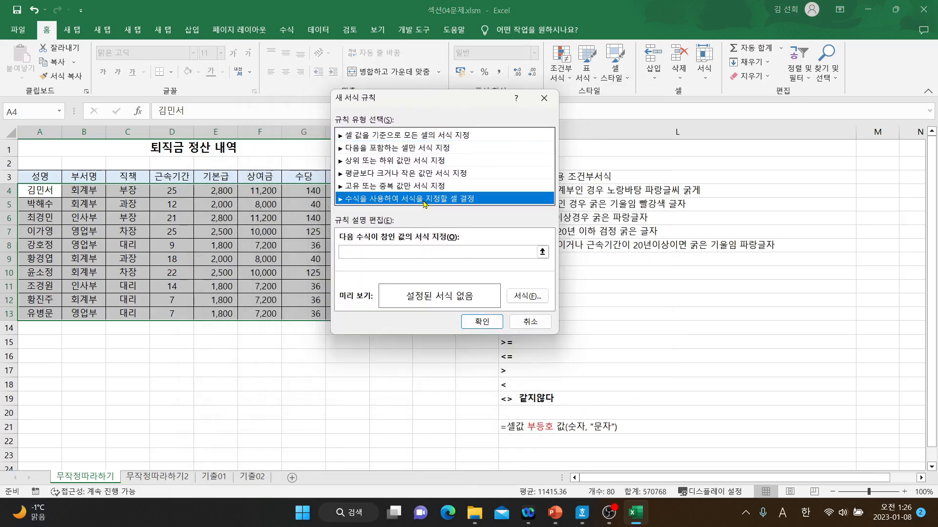
left_click(415, 251)
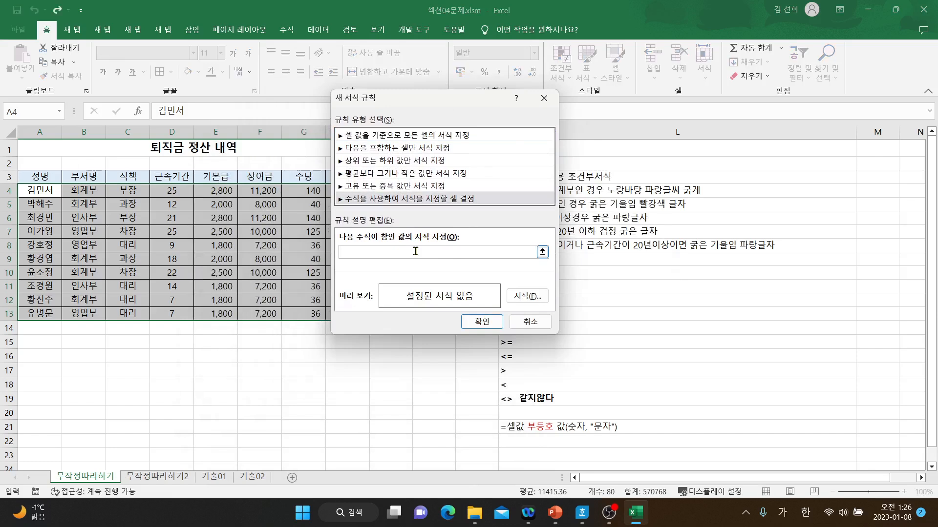
Step: Begin the rule formula as =OR( ) with space for the conditions inside the parentheses
type("=")
left_click_drag(429, 111, 355, 268)
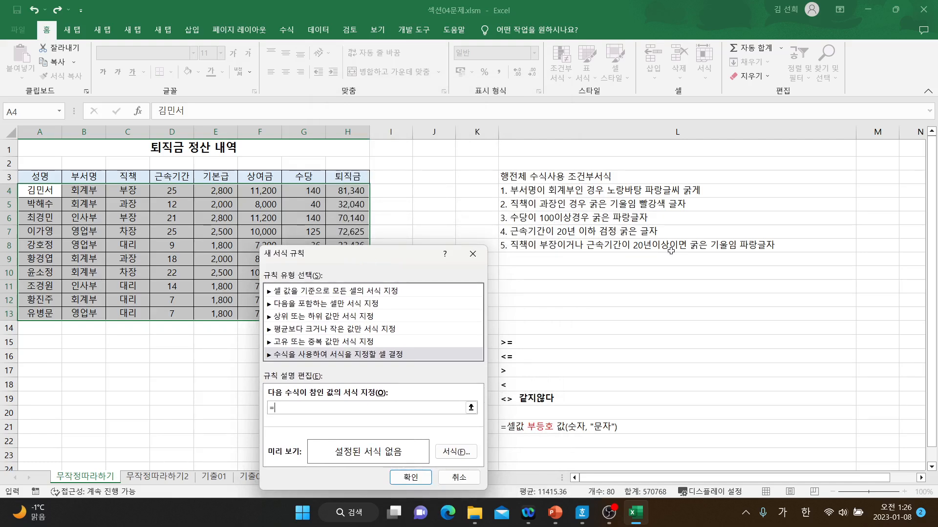
left_click_drag(404, 269, 358, 177)
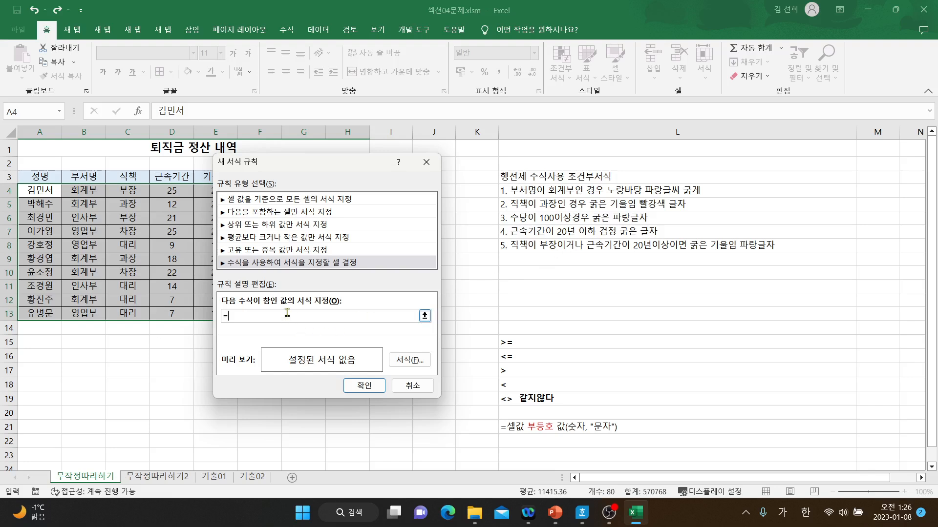
type("ㅇ")
key("BackSpace")
key("Hangul")
type("o")
type("(   )")
double_click(254, 316)
type("OR(        )")
left_click(243, 316)
Step: Enter $C4="부장" as the first OR condition, keeping only the column of the first 직책 cell absolute
left_click(121, 190)
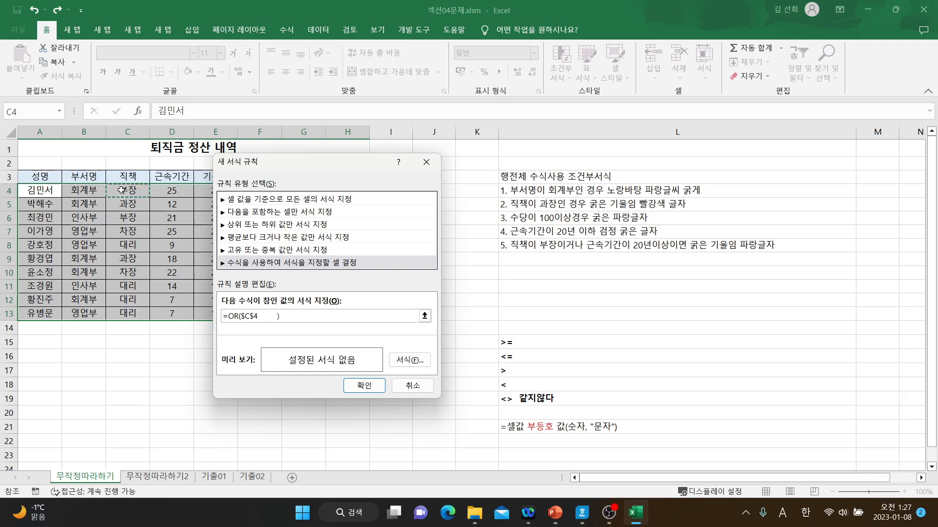
key("F4")
key("F4")
type("=\"")
key("Hangul")
type("부장\"")
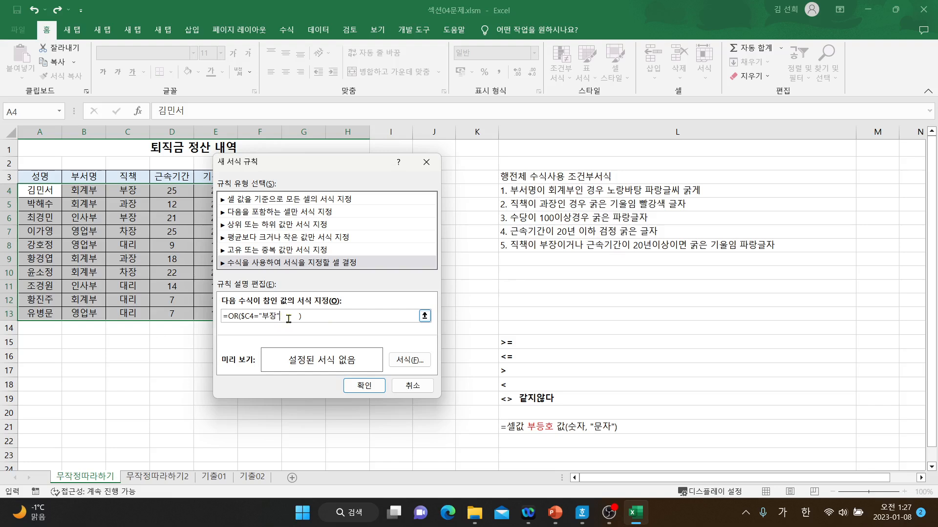
Step: Add $D4>=20 as the second OR condition, keeping only the column of the first 근속기간 cell absolute
type(",")
left_click(171, 190)
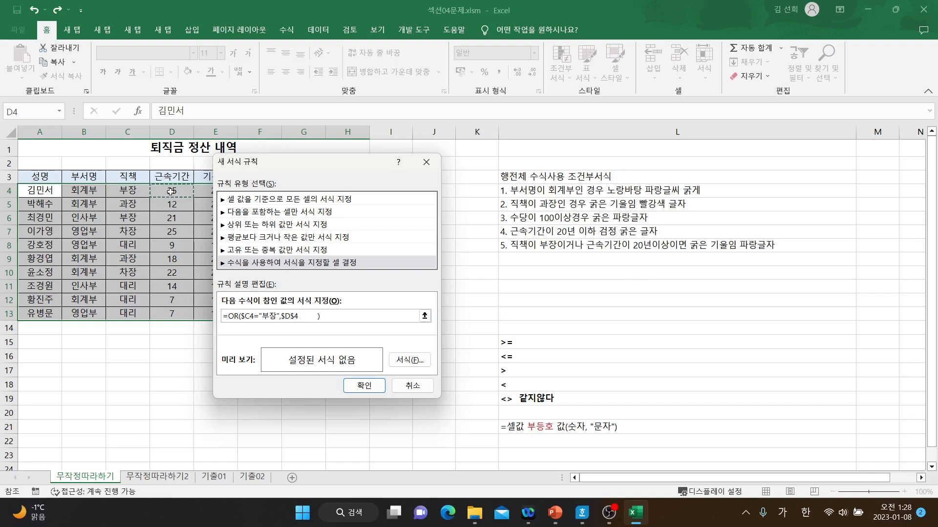
key("F4")
key("F4")
type(">=20")
Step: Set the rule's font style to 굵은 기울임꼴 with standard blue color and apply the rule to the table
left_click(409, 360)
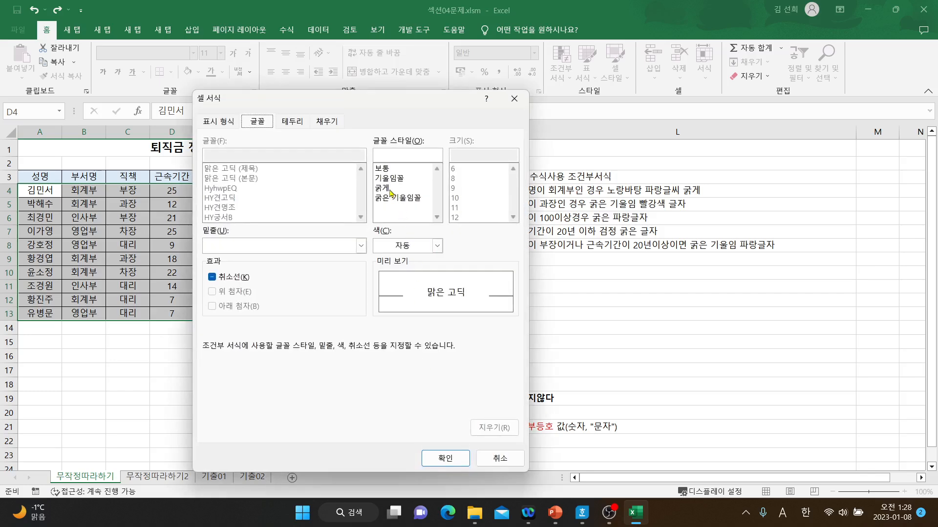
left_click(393, 201)
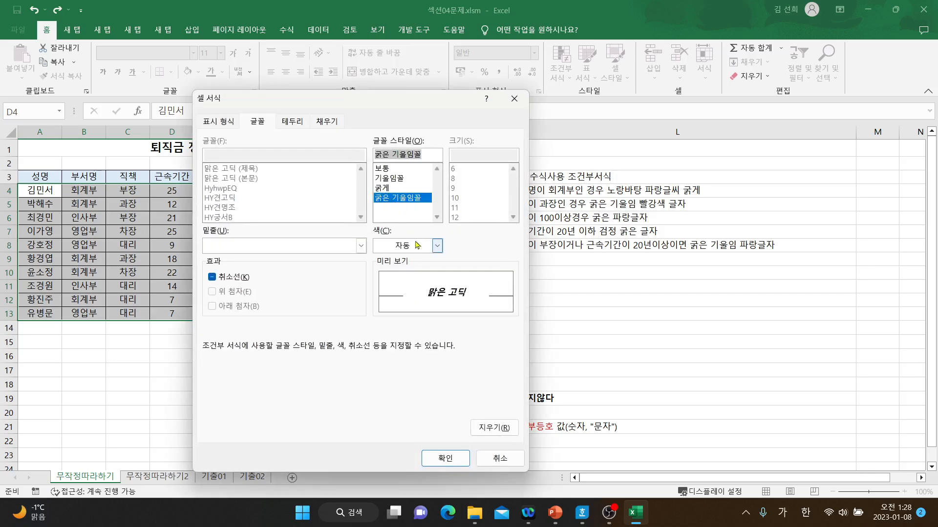
left_click(437, 245)
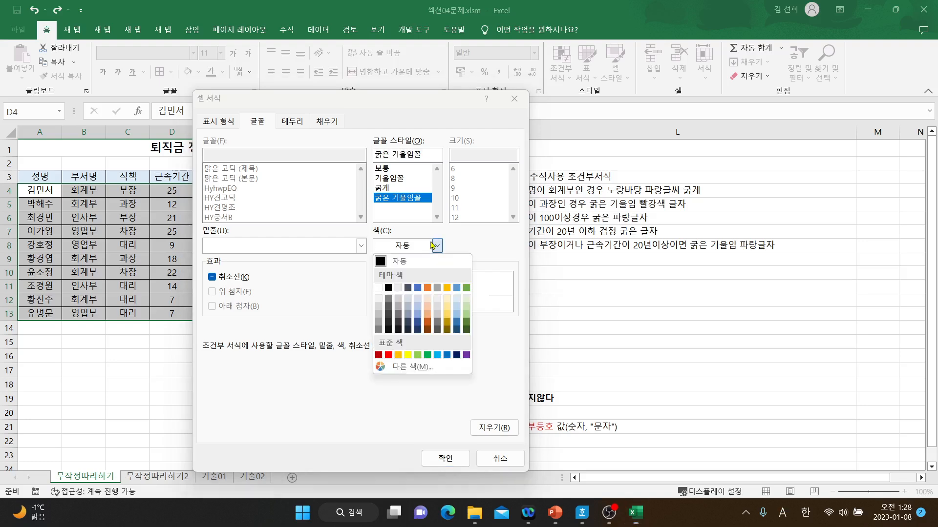
left_click(447, 355)
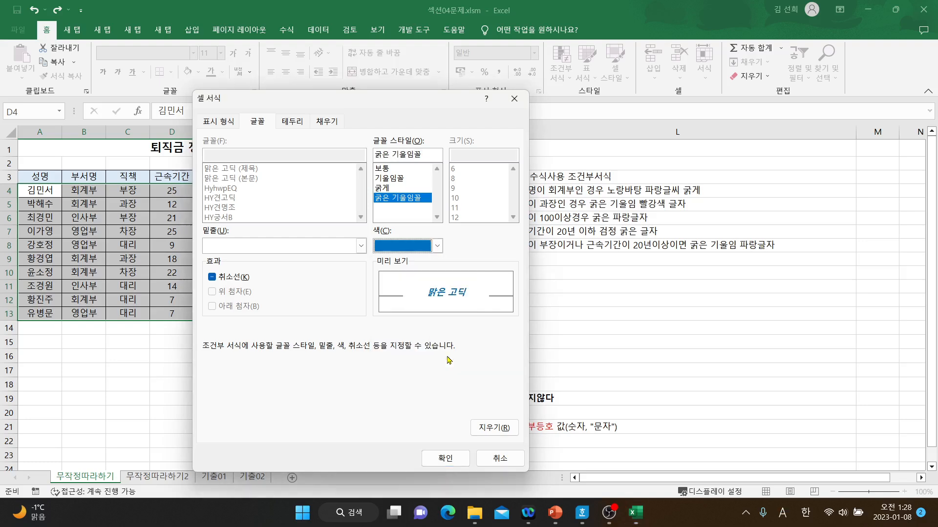
left_click(446, 458)
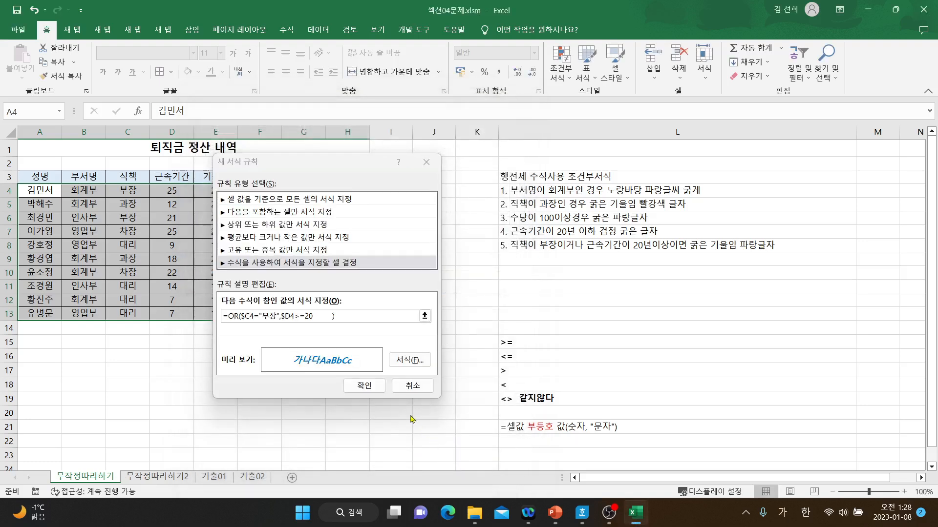
left_click(364, 385)
left_click(340, 384)
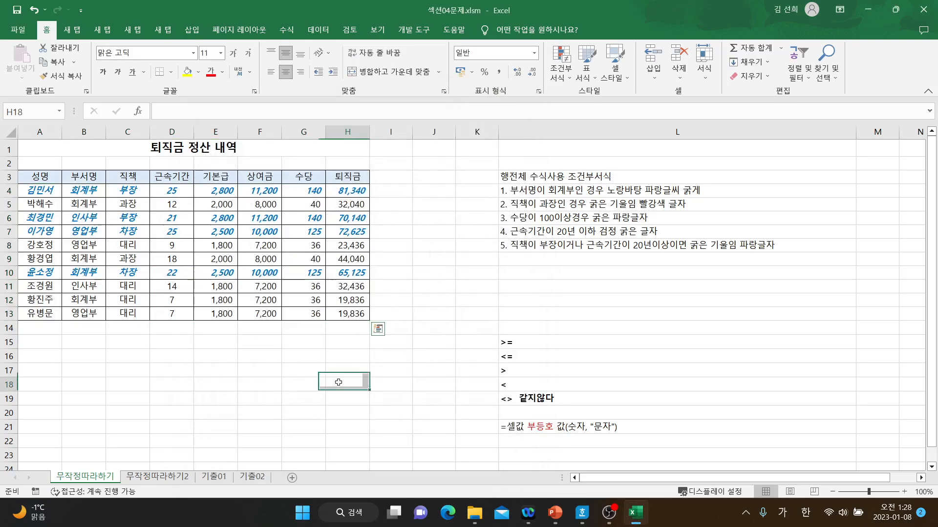
Step: Check the 직책 and 근속기간 values in rows 4 and 6 against the OR conditions
left_click_drag(132, 191, 172, 192)
left_click(133, 219)
left_click_drag(133, 220, 166, 220)
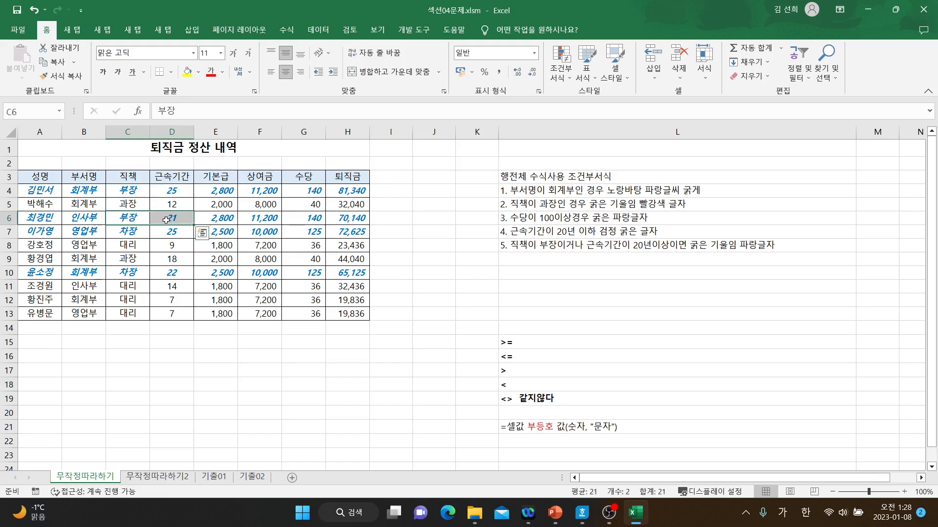
Step: Check the 직책 and 근속기간 values in rows 7 and 10 against the OR conditions
left_click(170, 231)
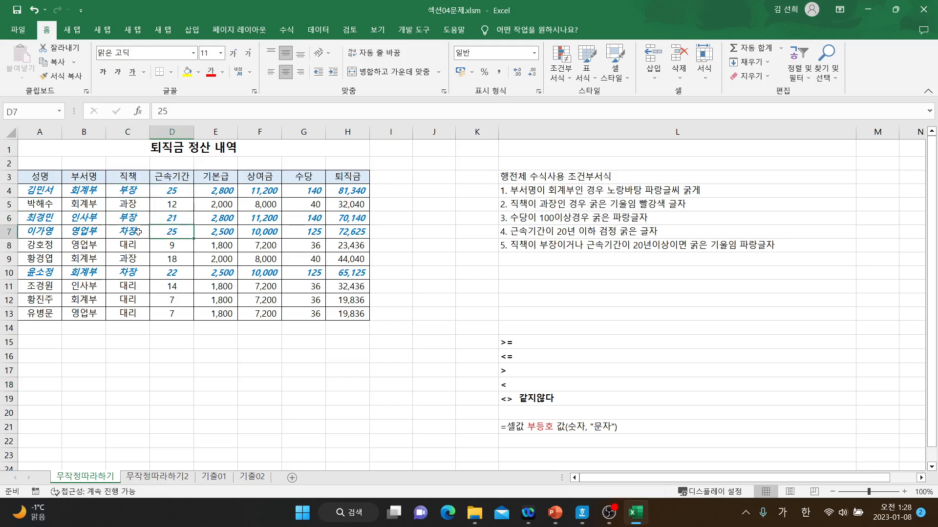
left_click(139, 232)
left_click(165, 228)
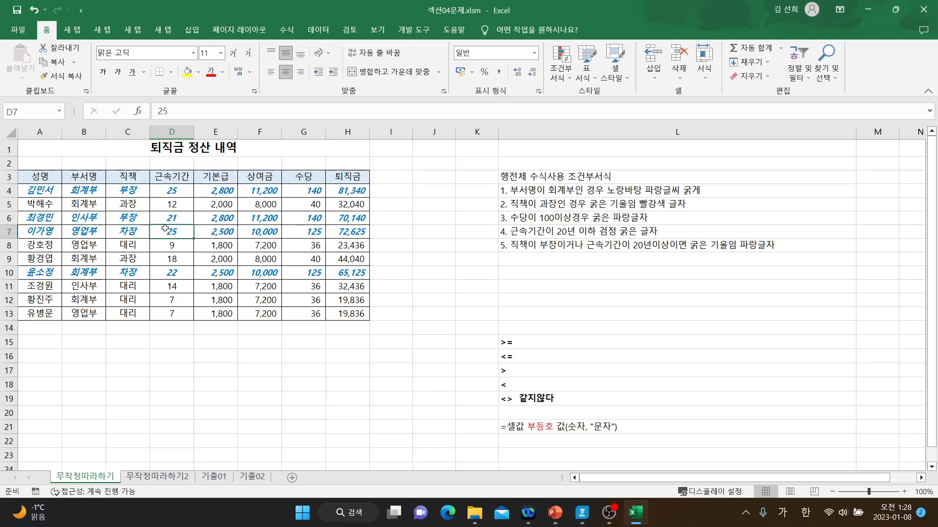
left_click(132, 271)
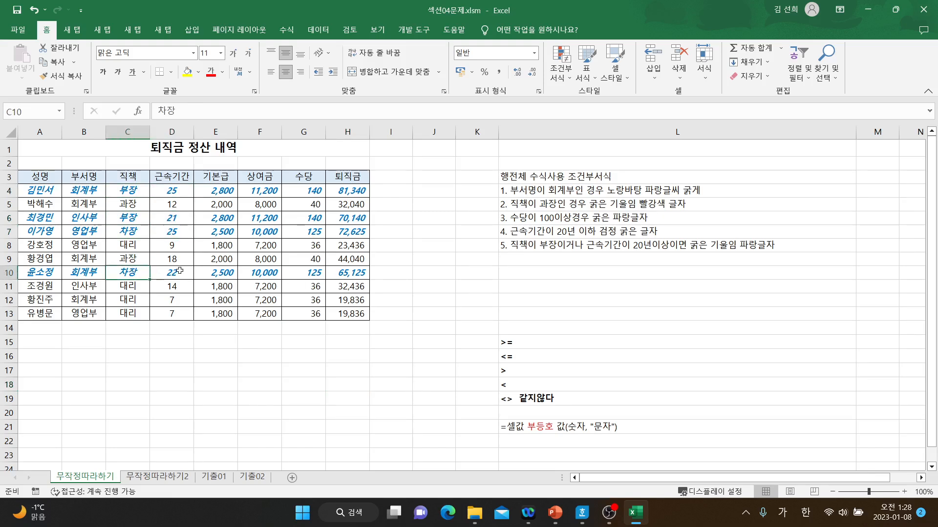
left_click(179, 271)
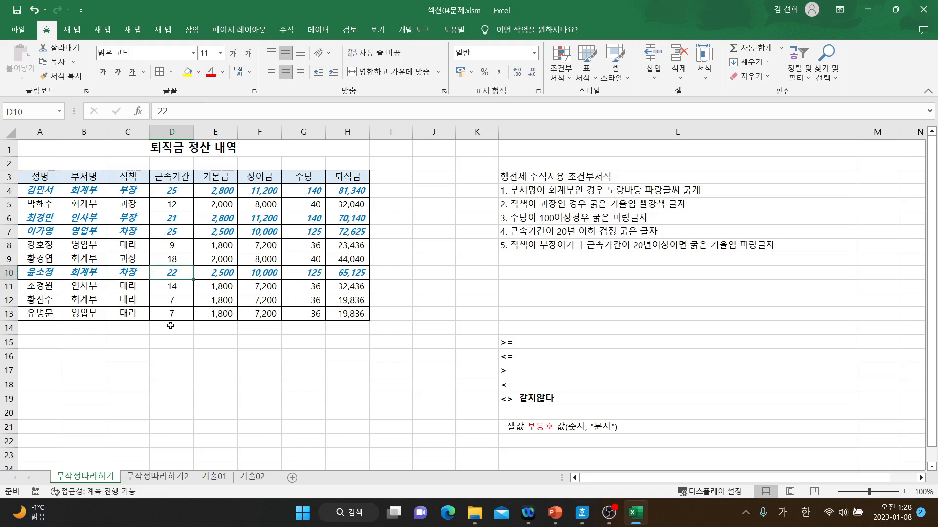
Step: Switch to the 한글 notes and review the lines explaining when to use AND and OR
left_click(582, 512)
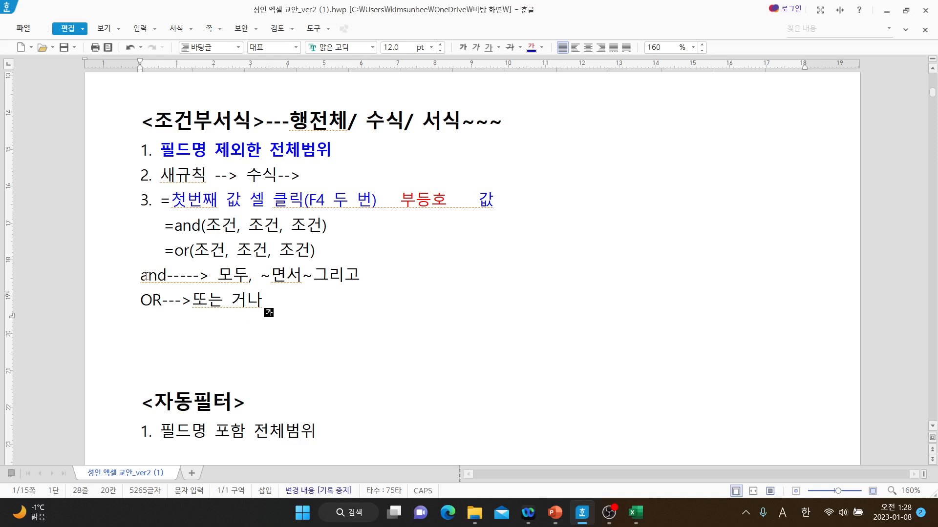
left_click_drag(148, 276, 268, 299)
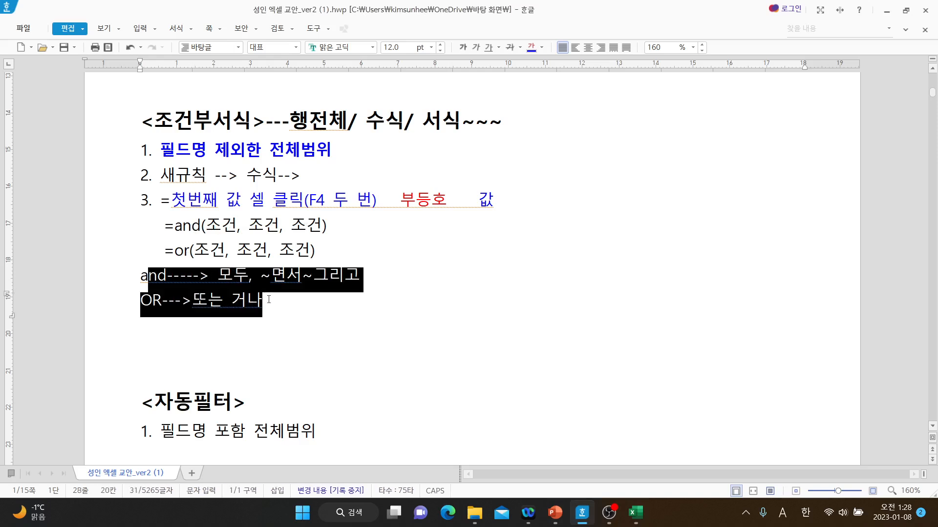
left_click(273, 316)
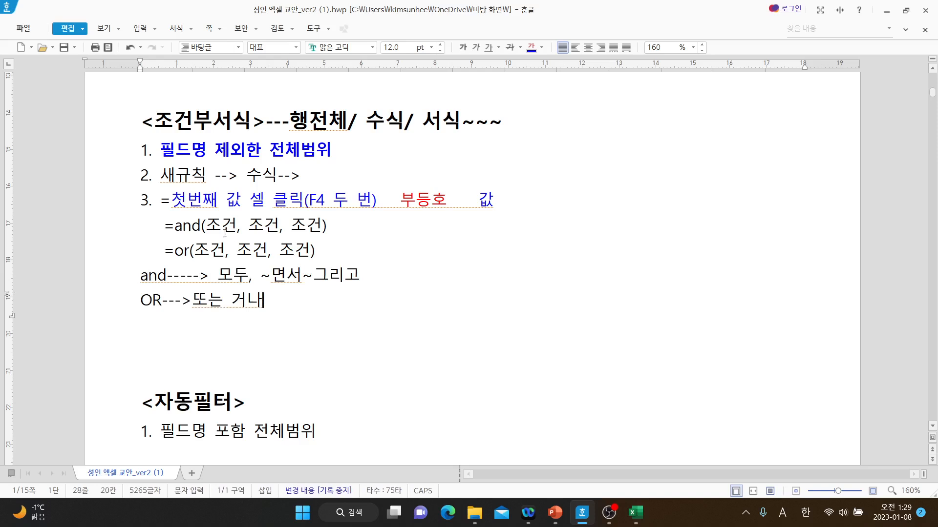
Step: Make the comma after the first 조건 in the =and line bold and blue
left_click(240, 229)
left_click_drag(242, 232, 237, 231)
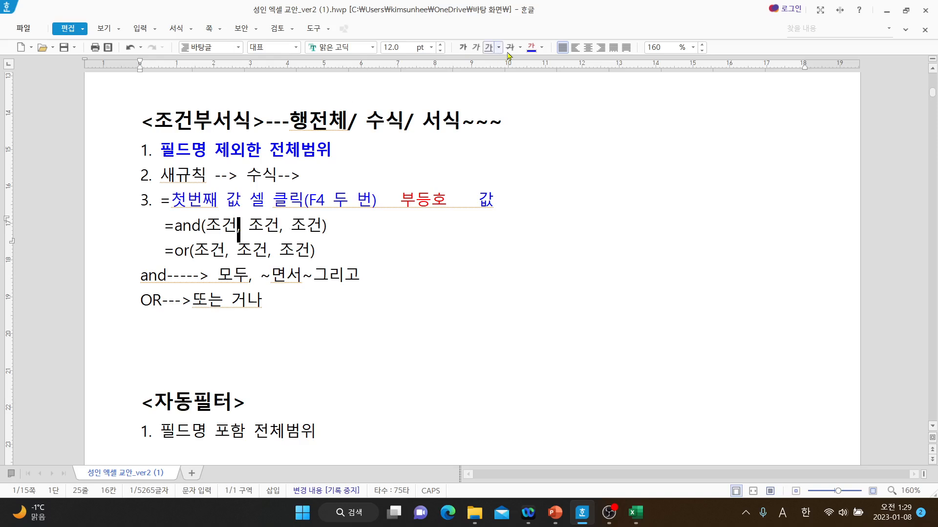
left_click(531, 49)
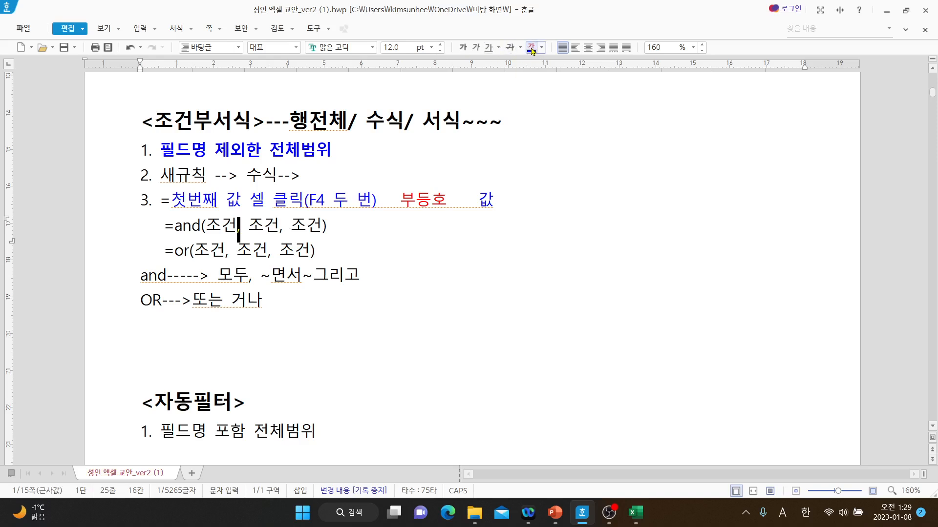
left_click(369, 245)
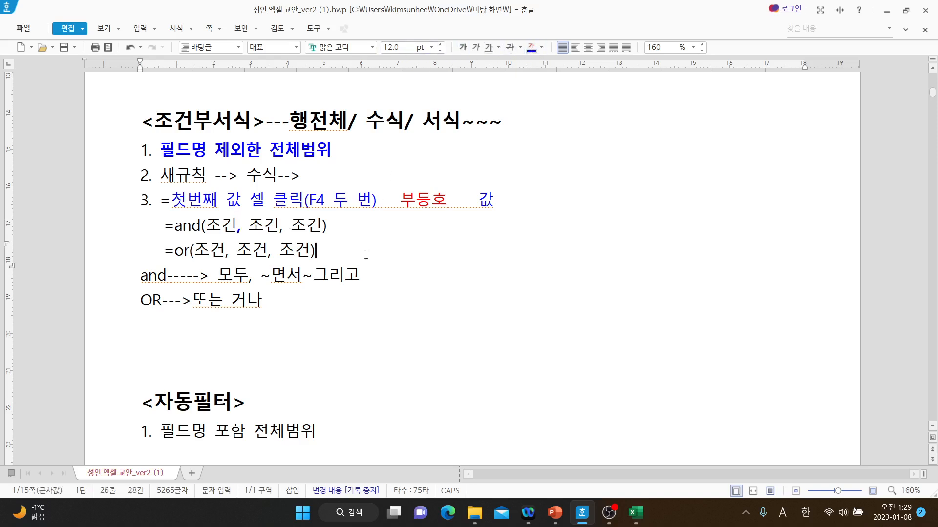
Step: Compare the first 조건 in the =and line with the comparison syntax in item 3, and return to the Excel workbook
left_click_drag(207, 226, 233, 230)
left_click_drag(172, 201, 499, 198)
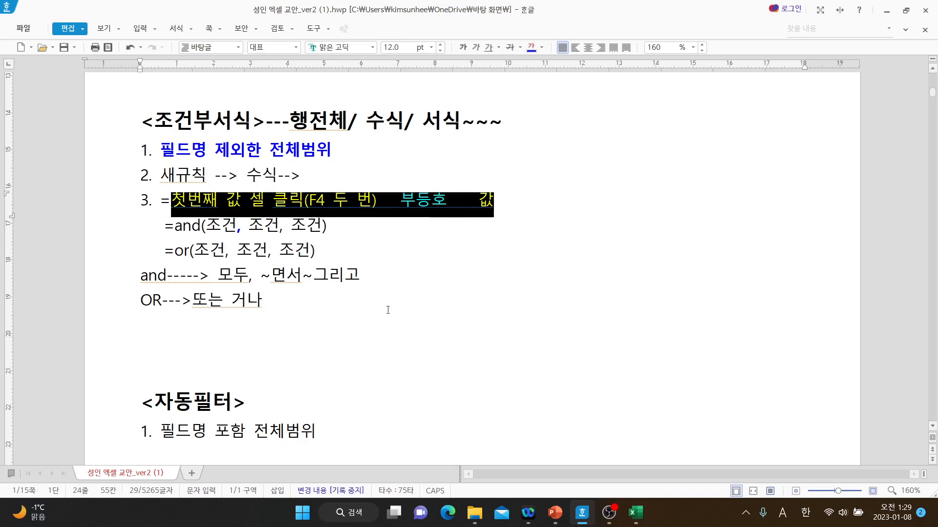
left_click(342, 322)
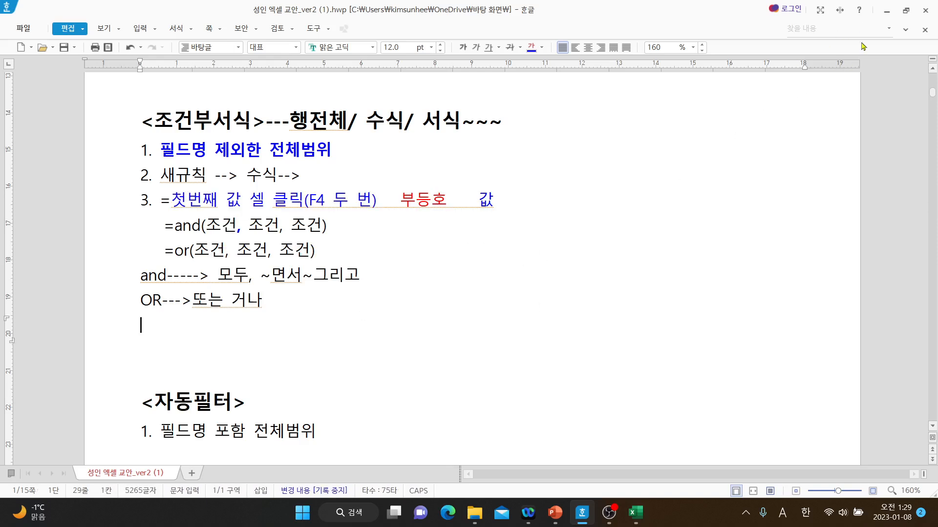
left_click(887, 13)
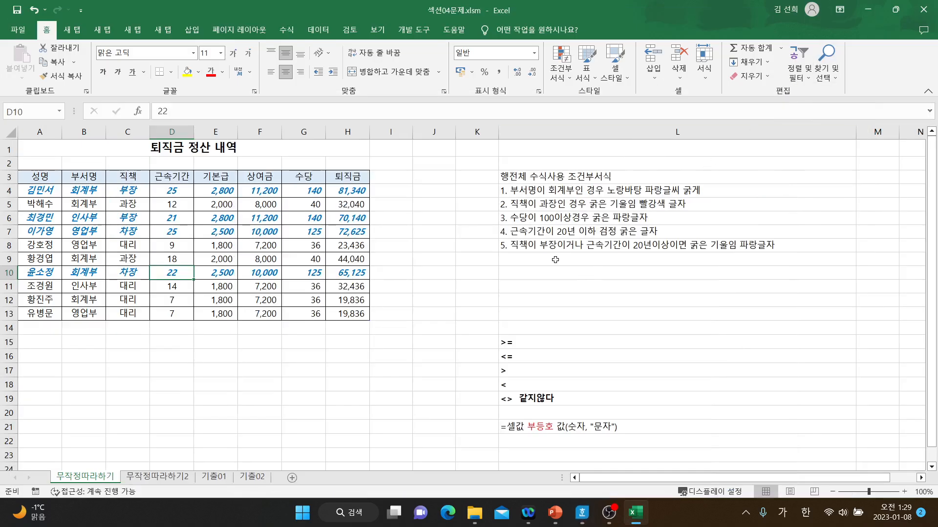
Step: Begin a sixth exercise in cell L9 with the text "6. 기본급이 2000이상면서"
left_click(554, 258)
type("6.")
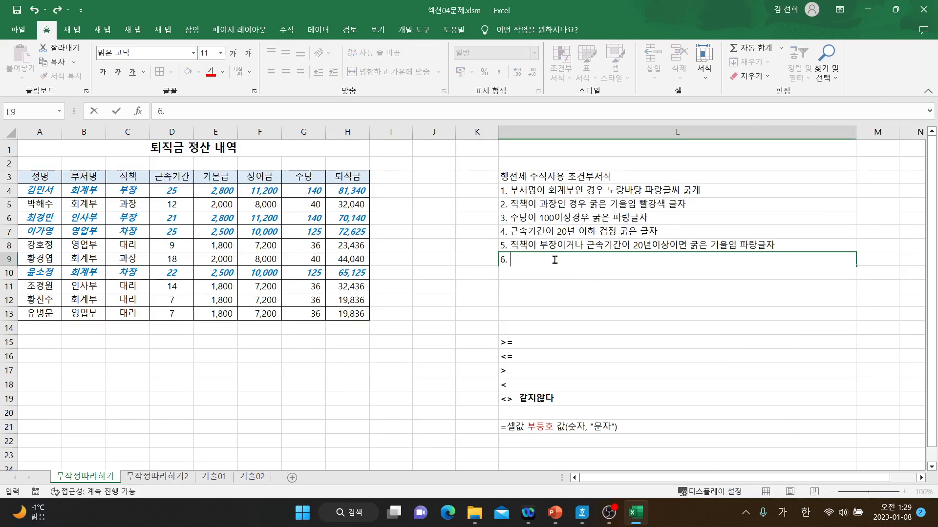
type("기본급")
type("이 ")
type("2")
type("000")
type("이상")
type("면ㅅ")
type("ㅓ")
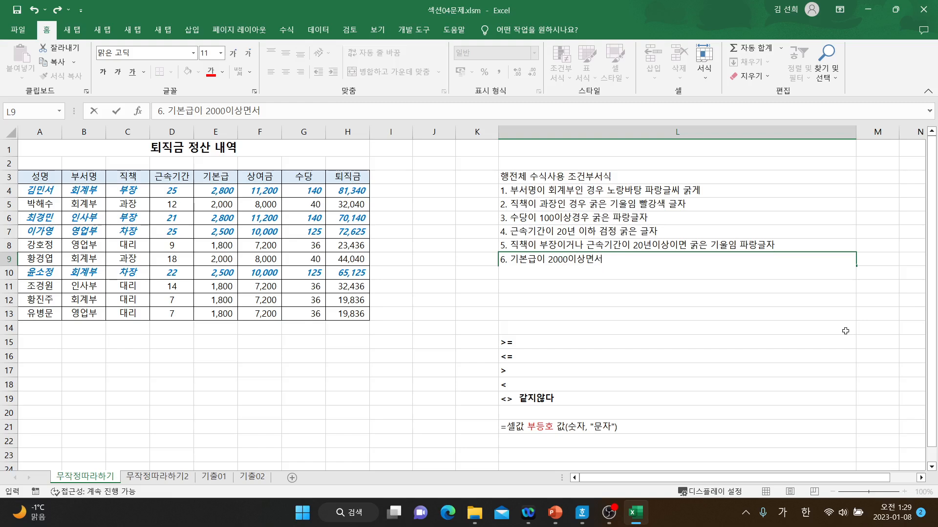
Step: Continue the sixth exercise with "퇴직금이 70000이상이면 노랑 바탕 검정 글자 굵게"
type(" 퇴직금이")
type("70")
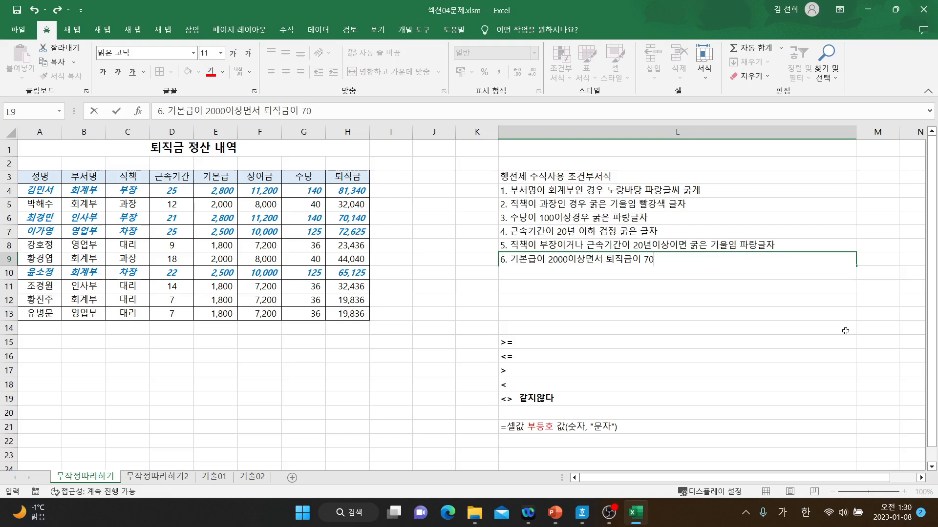
type("000이상이면")
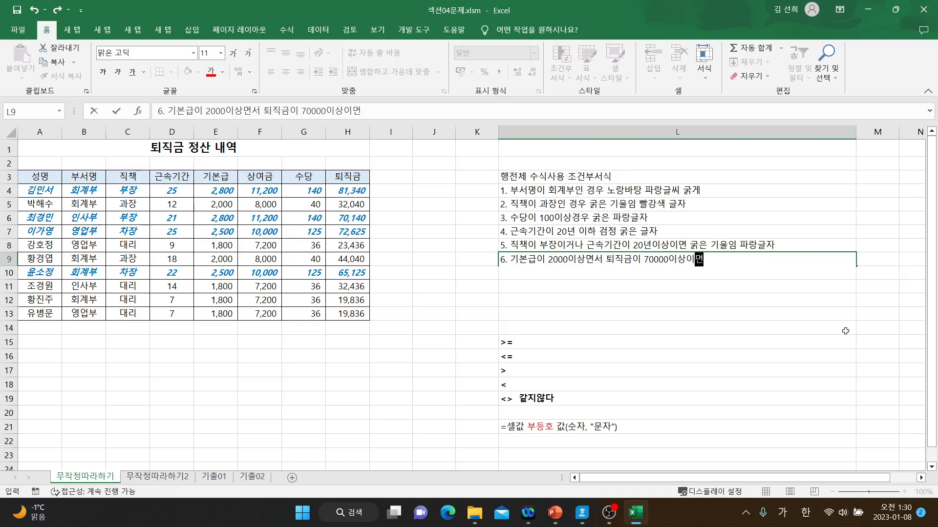
type(" 노랑")
type(" 바탕 검")
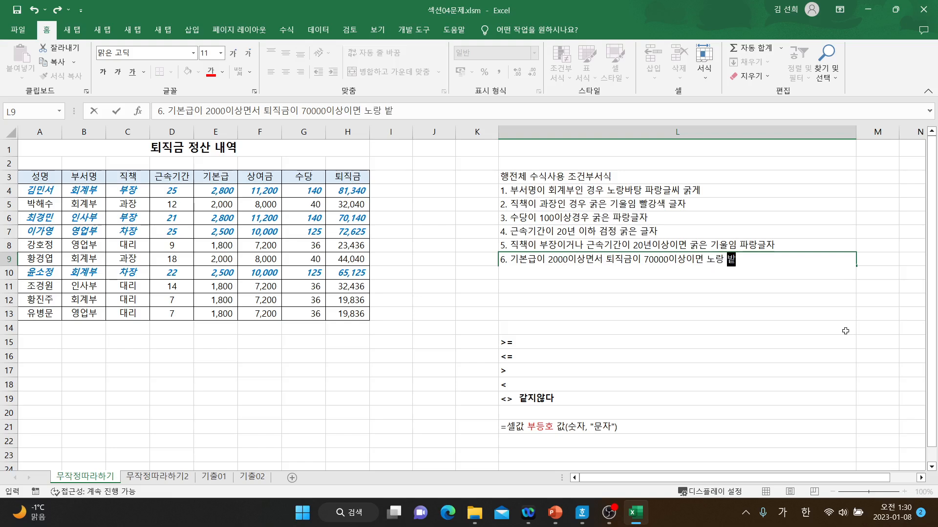
type("정 ")
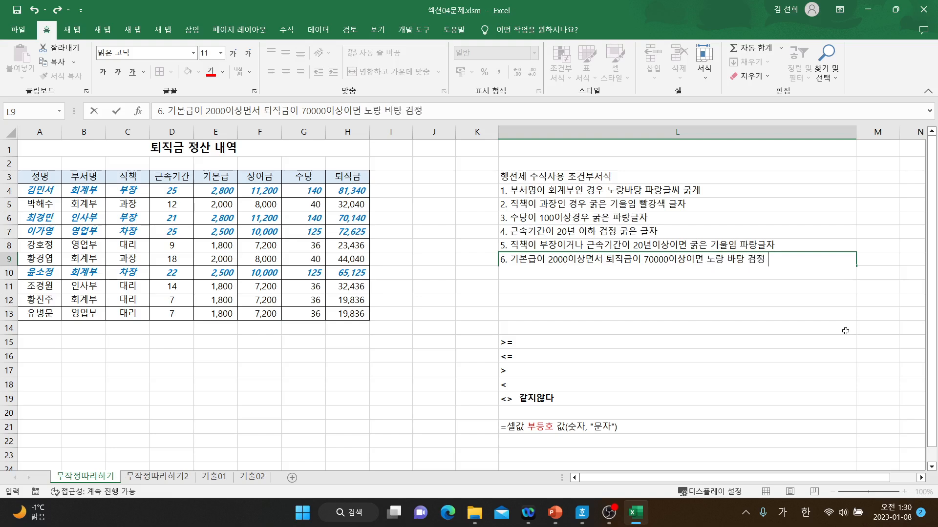
type("그ㄹ자 ㄱㅜㄺ게")
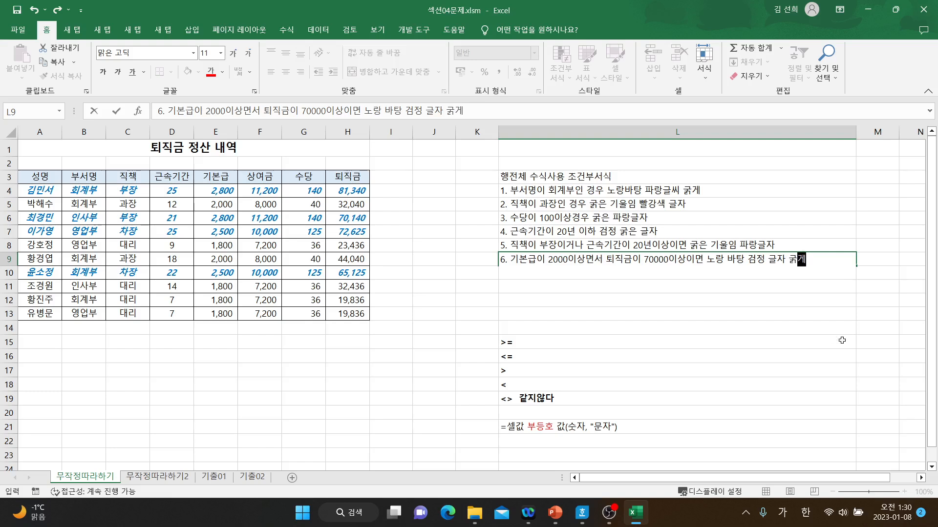
Step: Extend the sixth exercise after "70000이상이면" by inserting "서 수당이 100이상이면" as a third condition
left_click(701, 260)
type("서 ")
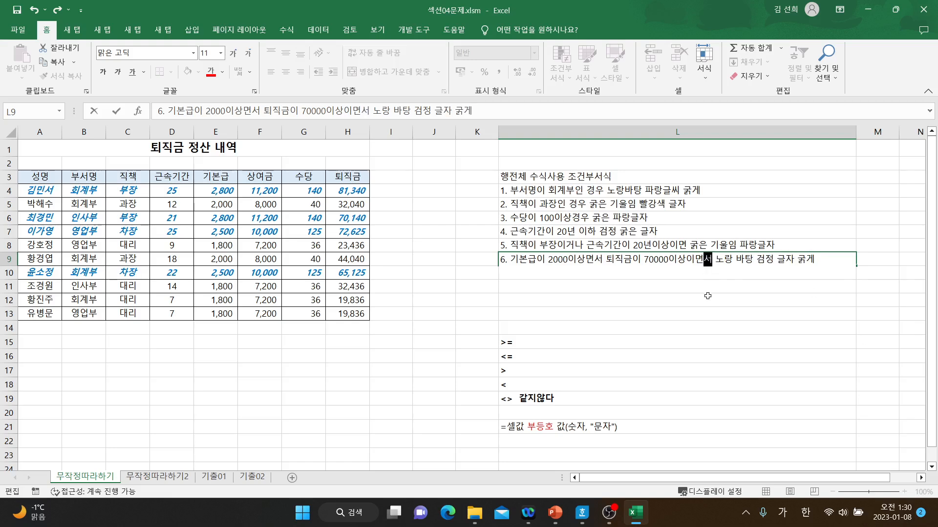
type("수다")
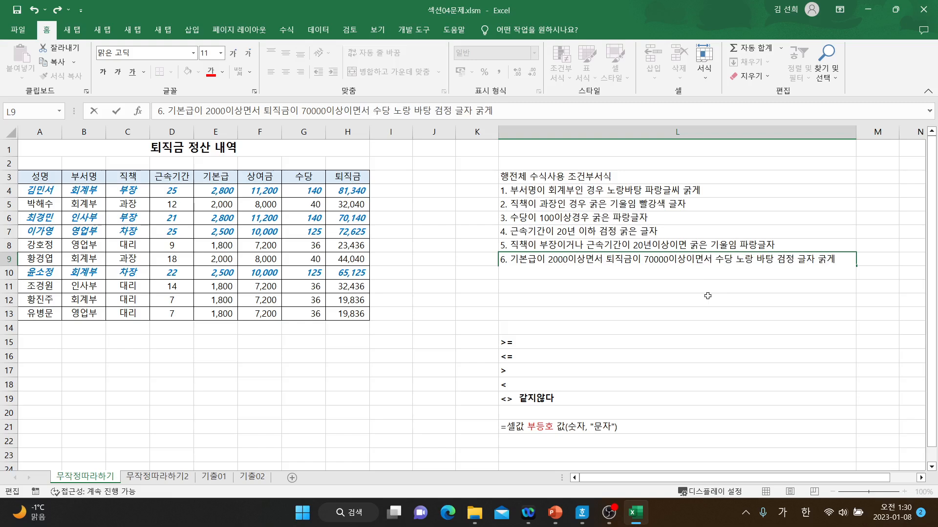
type("이 ")
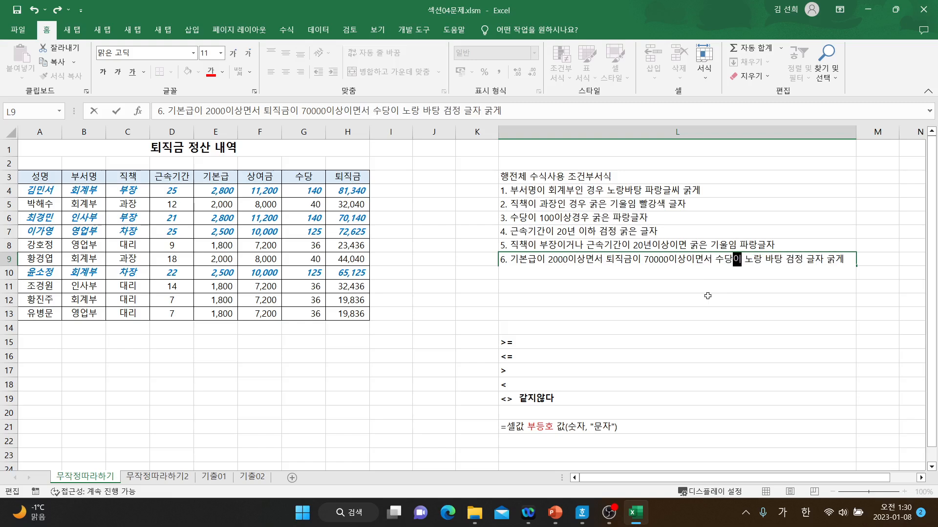
type("100")
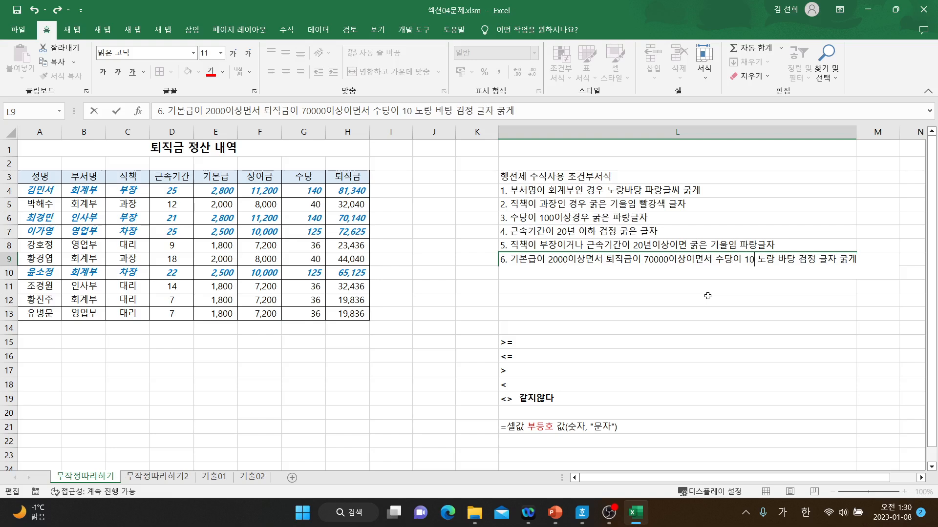
type("이상이")
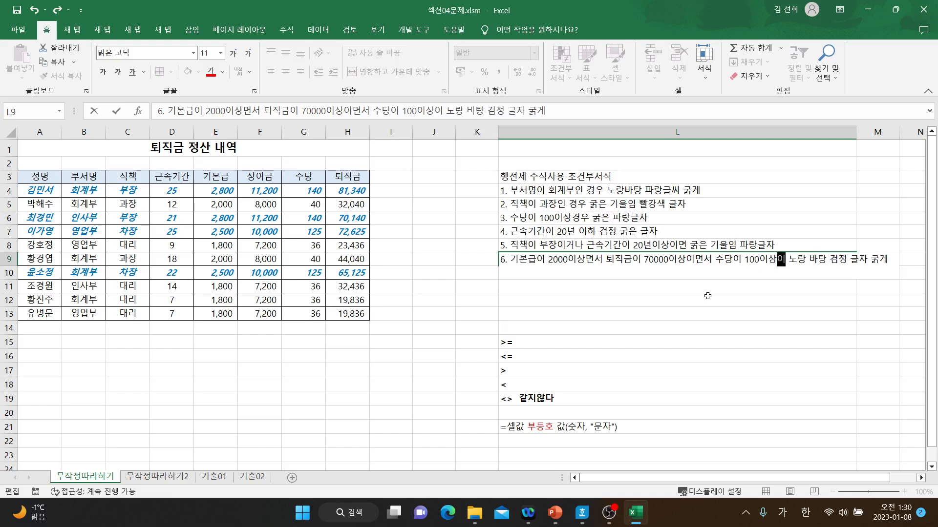
type("면")
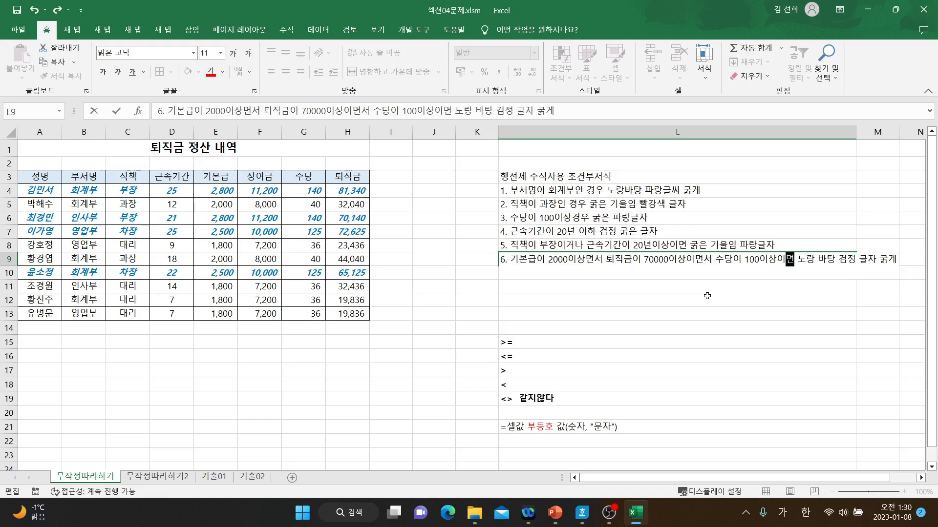
Step: Widen column L so the full text of the sixth exercise fits inside it
left_click(852, 132)
left_click_drag(855, 132, 916, 146)
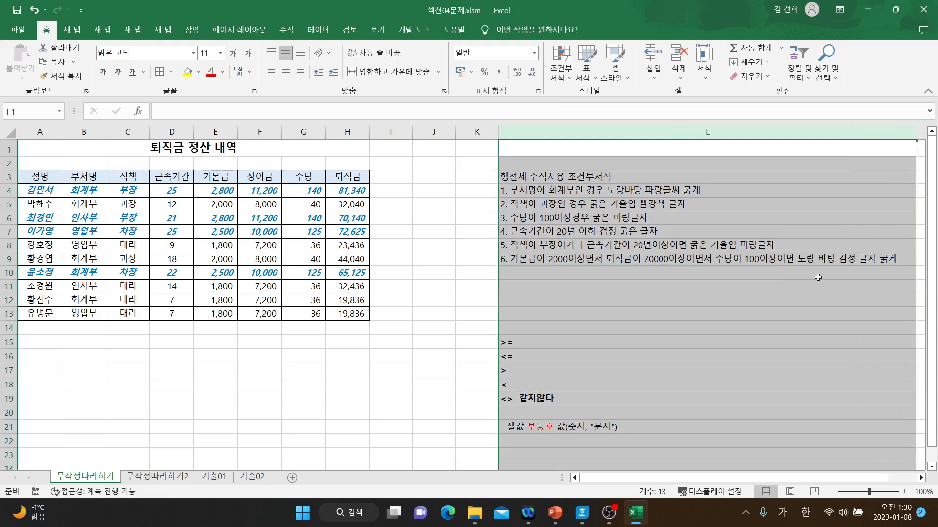
left_click(666, 313)
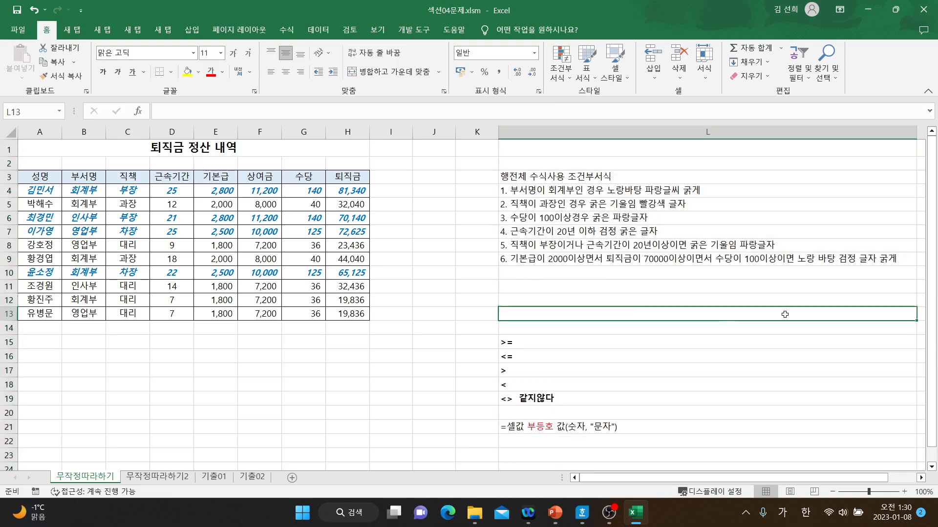
Step: Color "기본급이 2000이상", "퇴직금이 70000이상" and "수당이 100이" red in the sixth exercise in L9
left_click(515, 262)
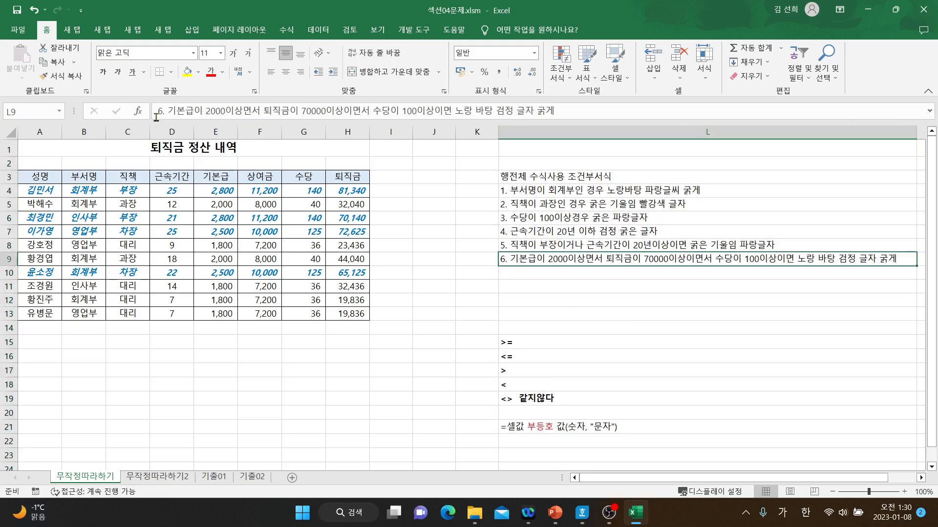
left_click_drag(168, 111, 243, 111)
left_click(209, 73)
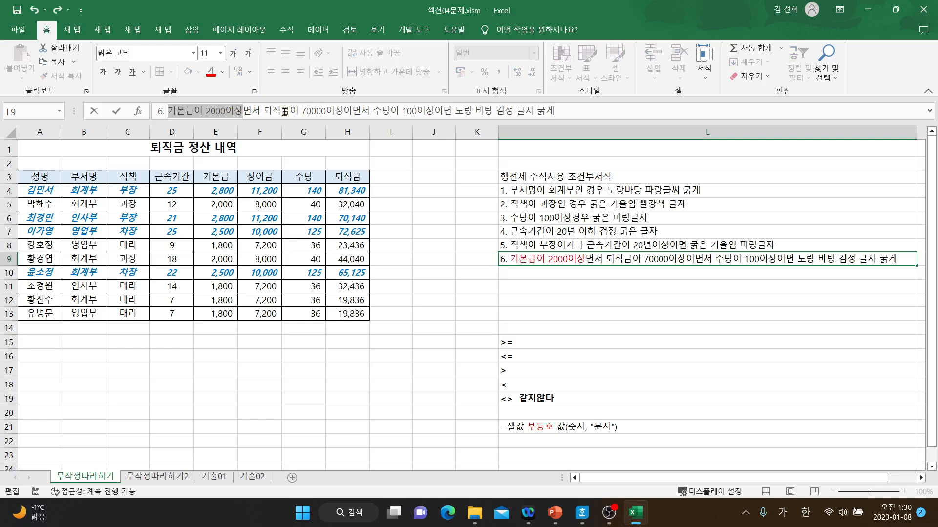
left_click_drag(264, 111, 343, 111)
left_click(211, 73)
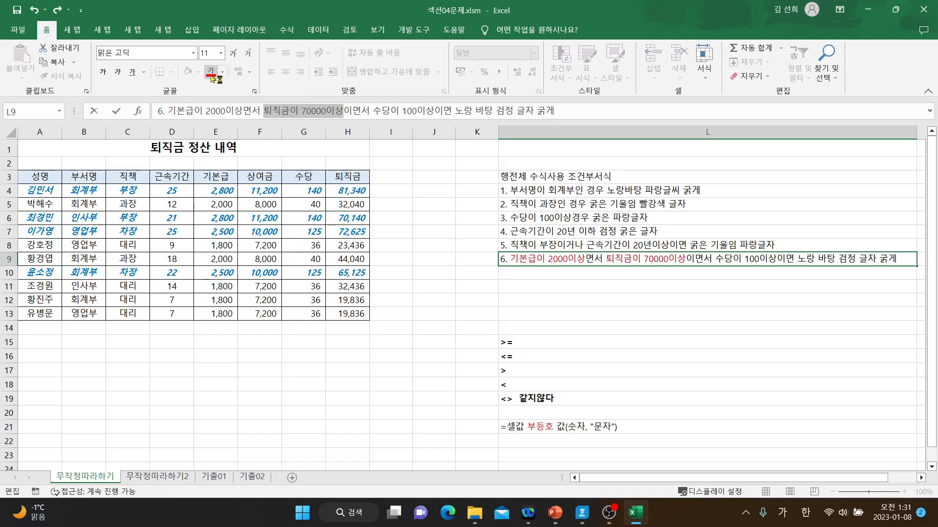
left_click_drag(374, 111, 426, 114)
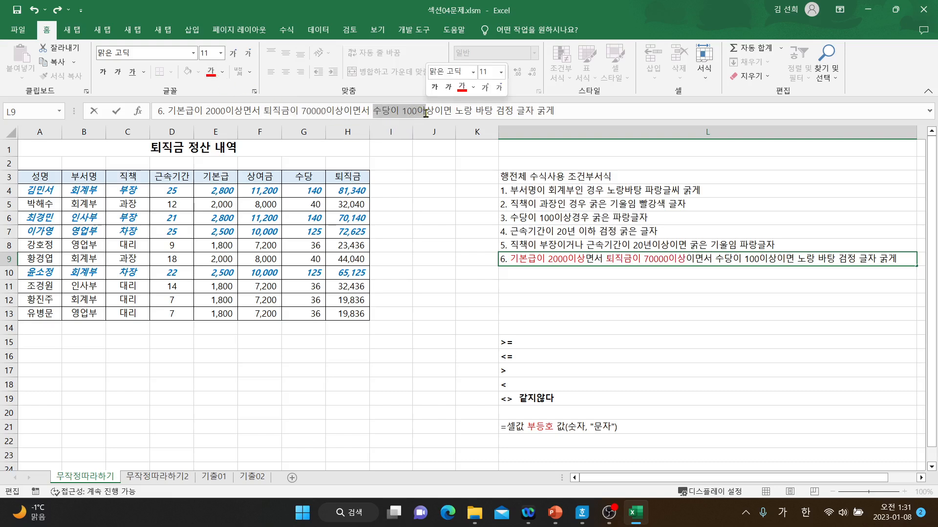
left_click(211, 73)
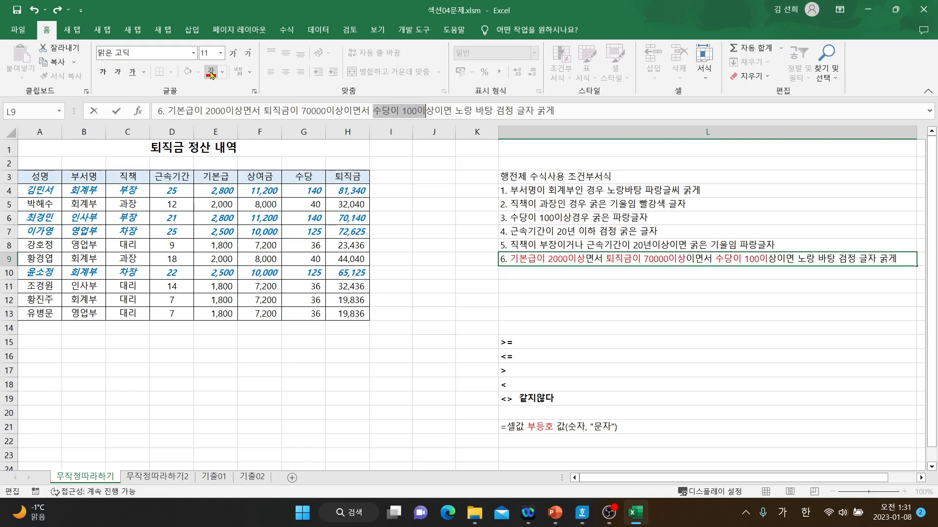
left_click(651, 290)
left_click(616, 274)
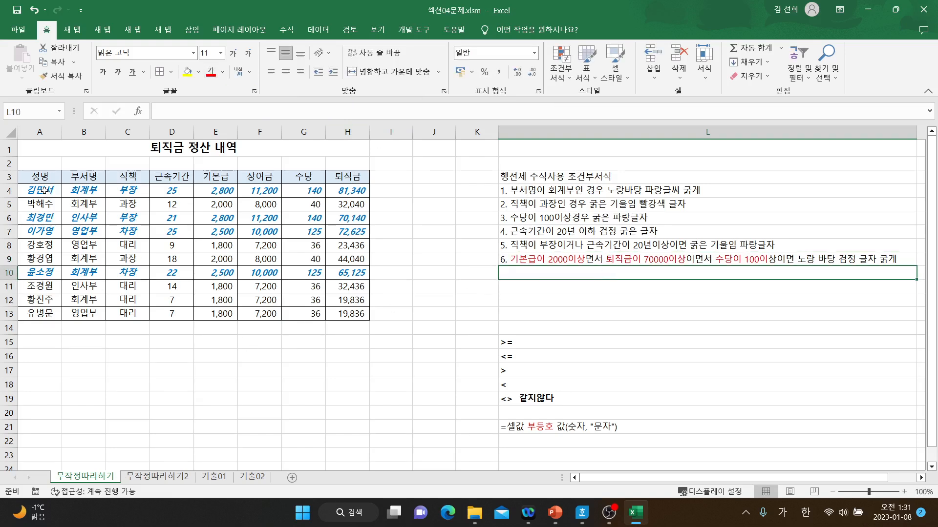
Step: Clear all conditional formatting rules from the entire sheet
left_click_drag(44, 191, 356, 315)
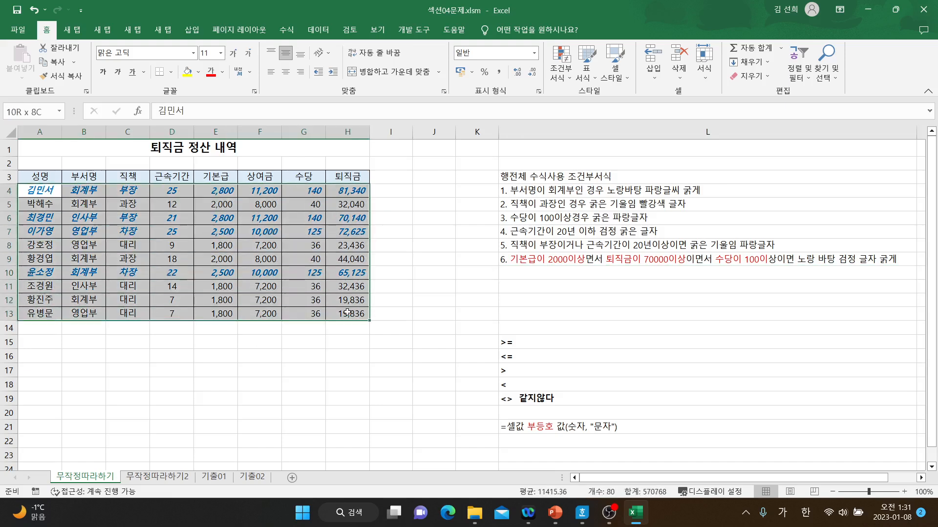
left_click(561, 82)
mouse_move(591, 243)
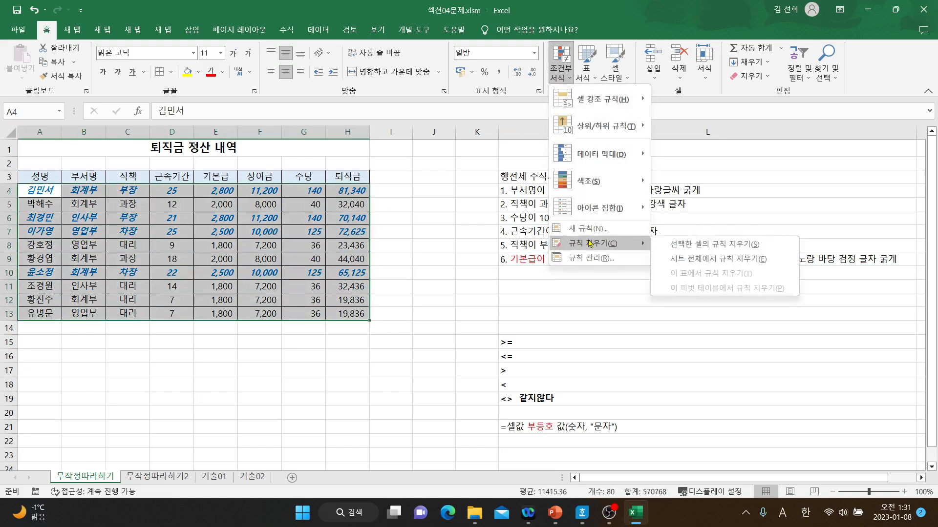
left_click(682, 260)
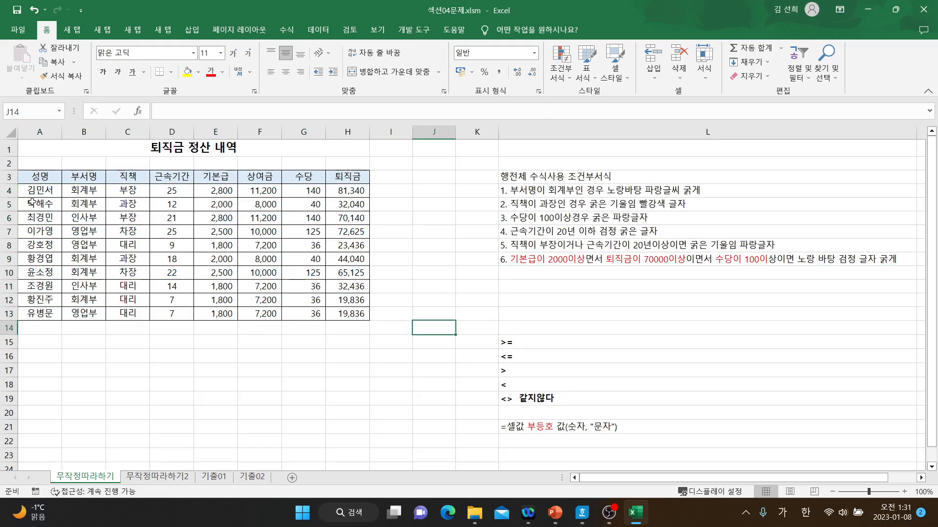
Step: Create a new conditional formatting rule for A4:H13 that uses a formula to determine the cells to format
left_click(30, 192)
left_click_drag(30, 192, 344, 313)
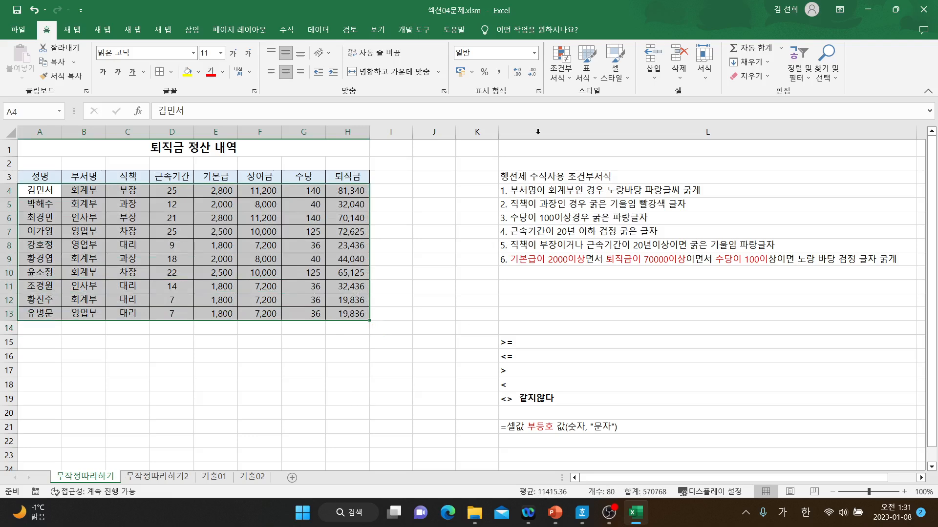
left_click(564, 79)
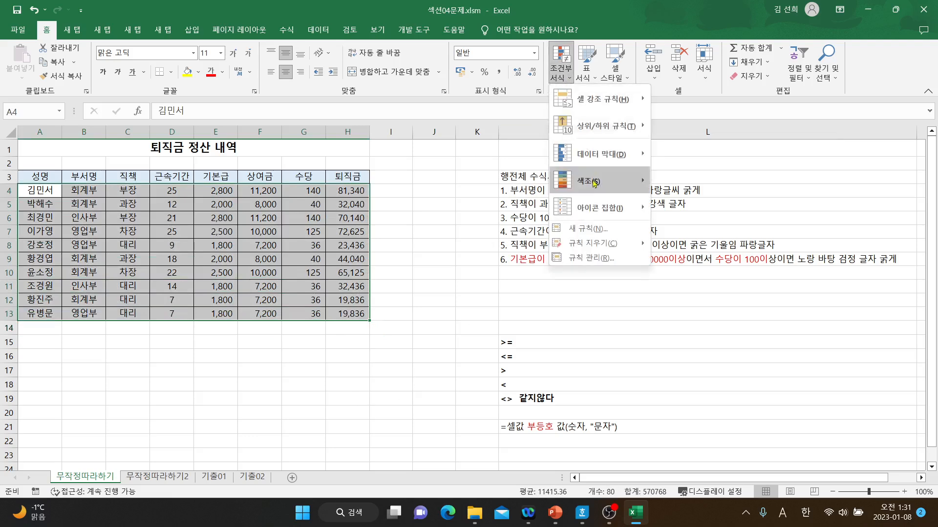
left_click(588, 228)
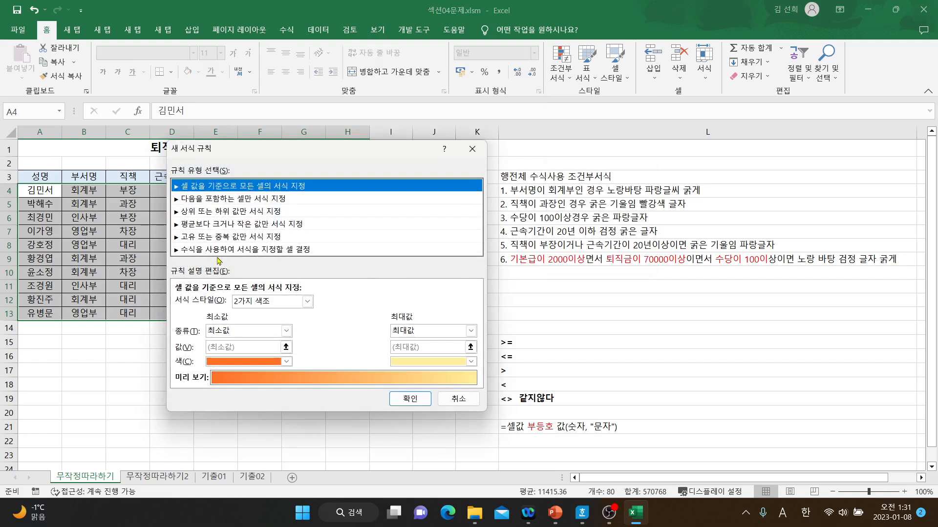
left_click(218, 250)
left_click(220, 303)
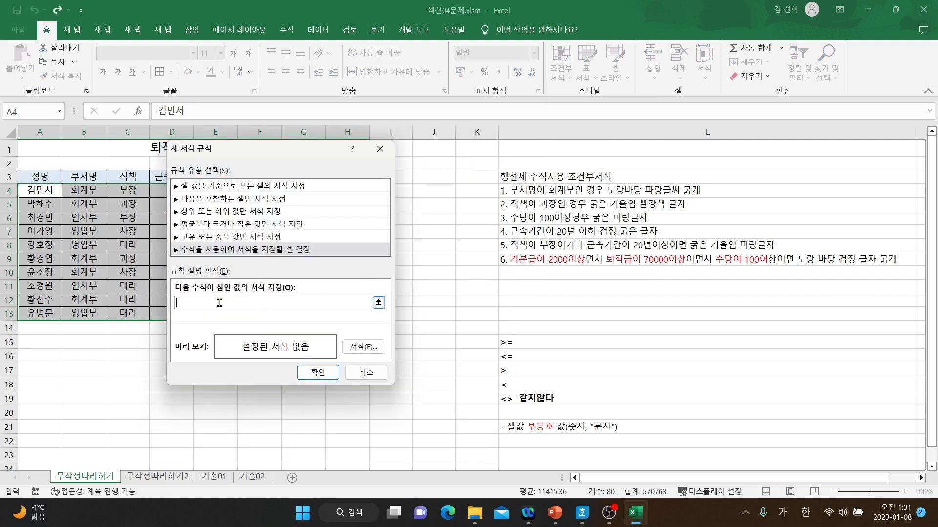
Step: Begin the rule formula with =AND( ), keeping the table and the sixth exercise text in view
left_click_drag(272, 158, 577, 318)
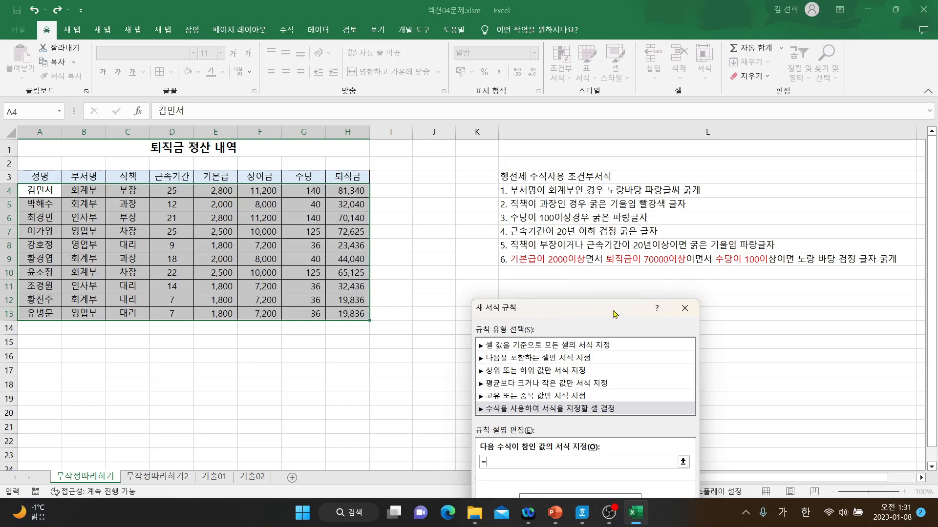
left_click_drag(615, 314, 590, 294)
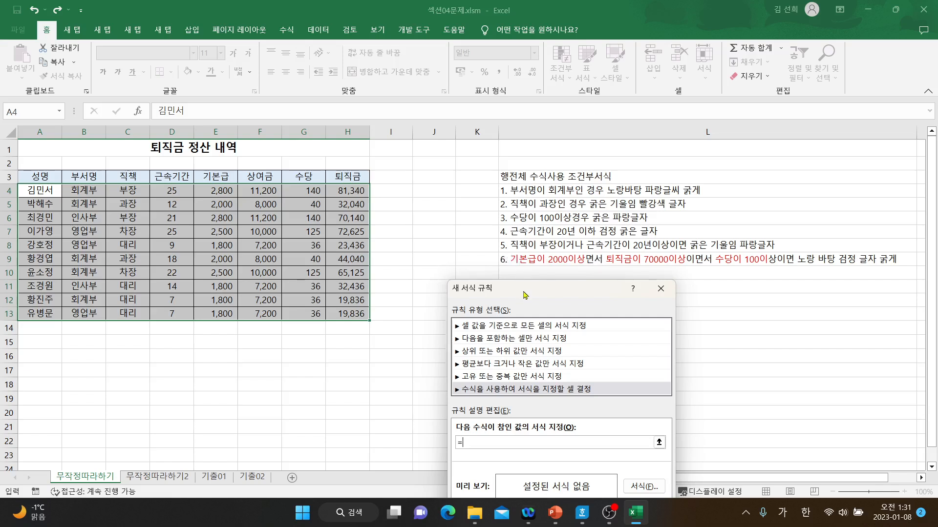
left_click_drag(522, 296, 477, 242)
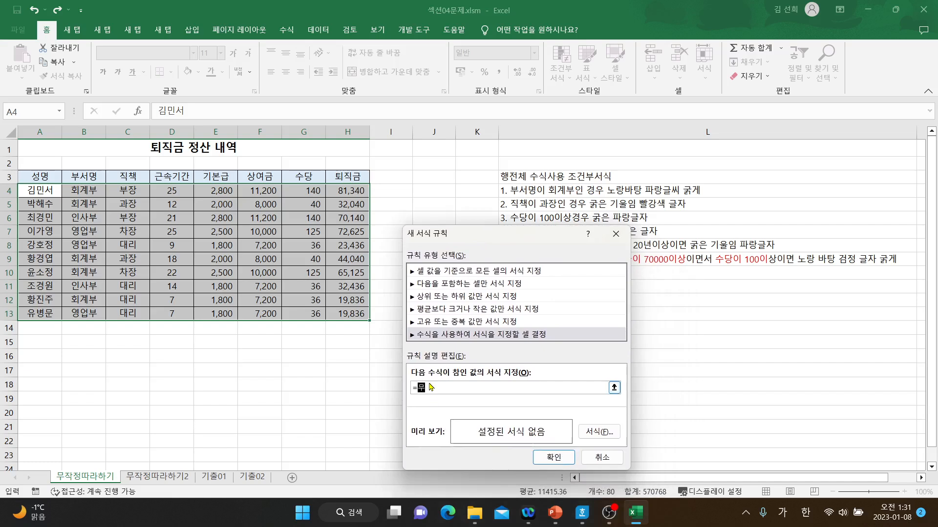
key("Hangul")
type("AND(")
left_click_drag(481, 237, 372, 185)
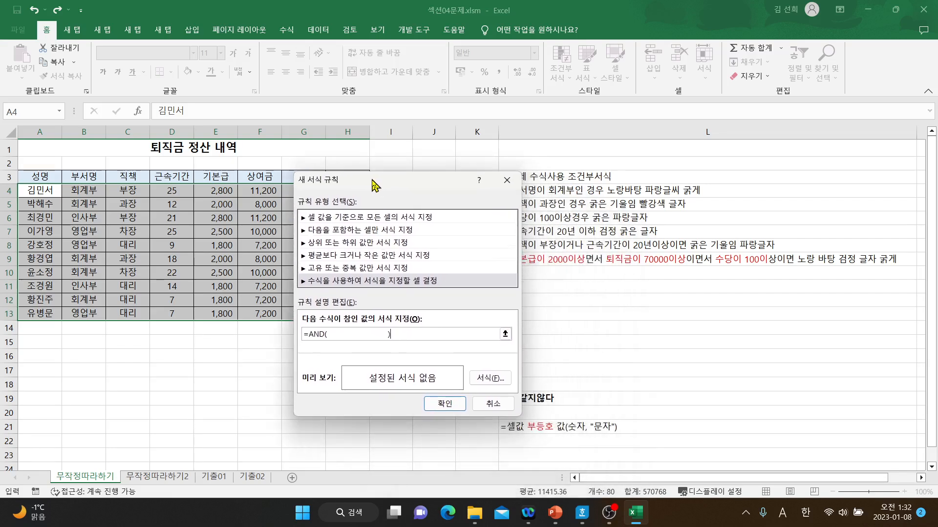
left_click_drag(393, 335, 299, 335)
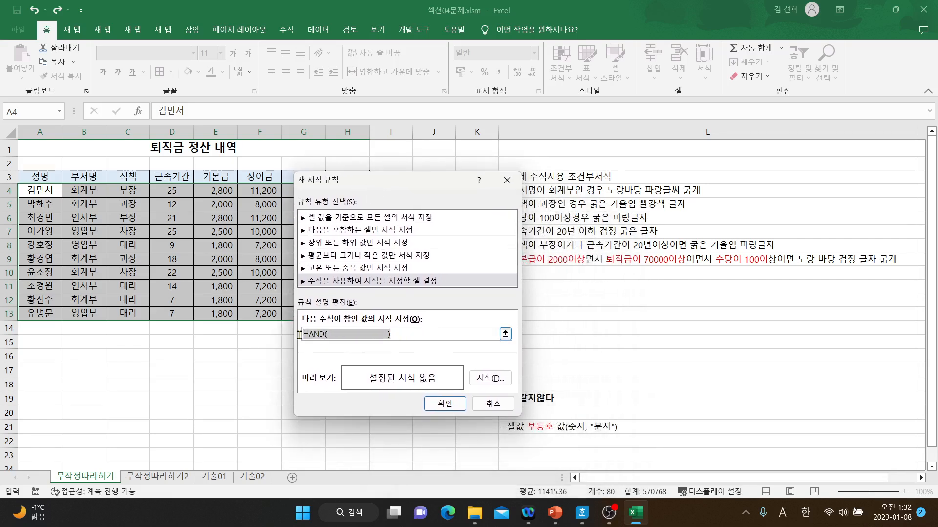
left_click(431, 336)
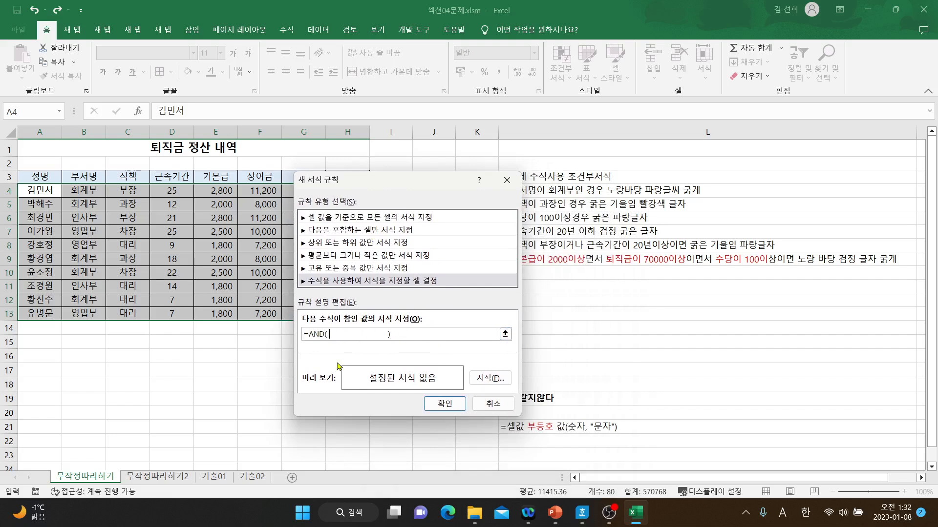
Step: Enter $E4>=2000 as the first AND condition, with only column E locked
left_click_drag(419, 190, 283, 243)
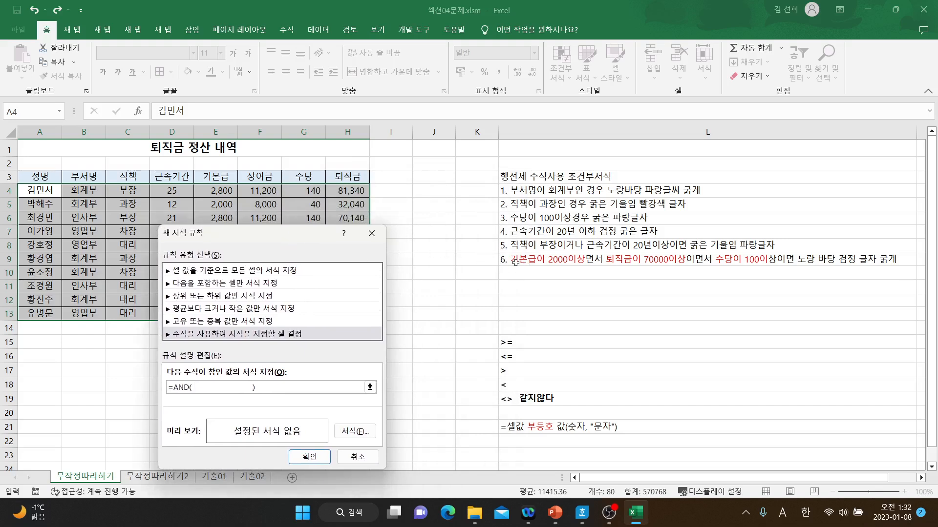
left_click(221, 191)
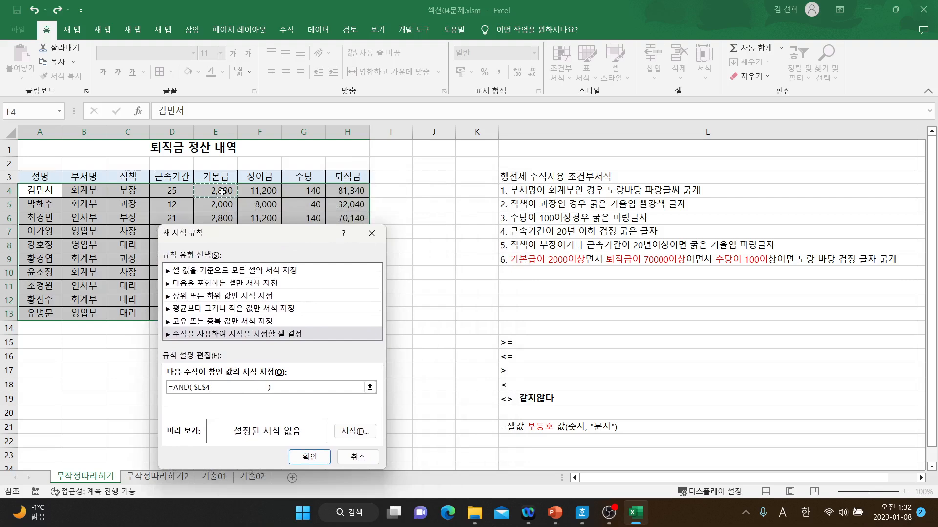
key("F4")
key("F4")
type(">=200")
Step: Add $H4>=70000 and $G4>=100 as the second and third AND conditions, locking only the columns
left_click(353, 192)
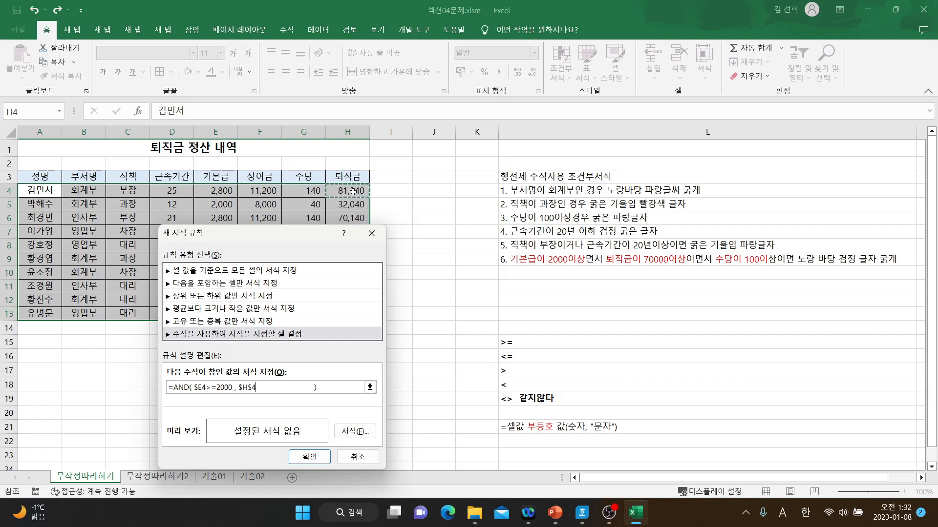
key("F4")
key("F4")
type(">=70000 ,")
left_click(305, 191)
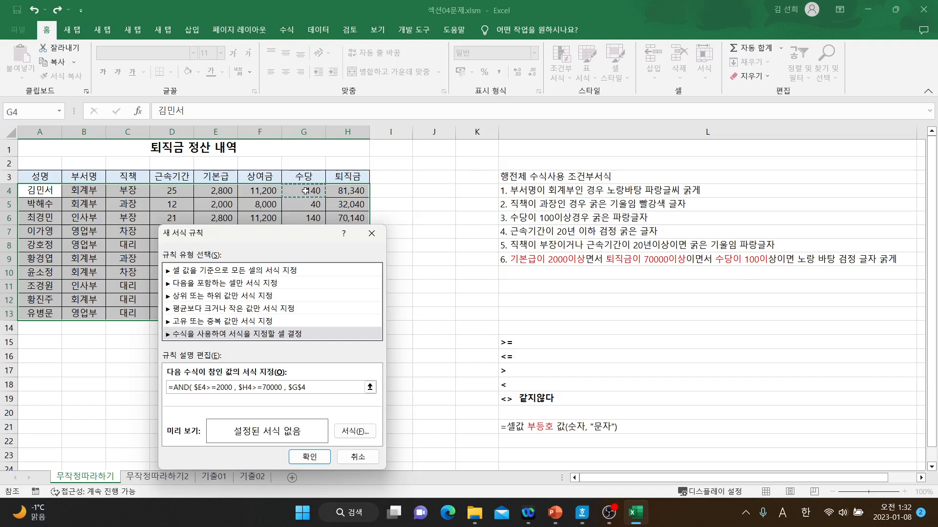
key("F4")
key("F4")
type(">")
Step: Set the rule's format to a yellow fill with black, bold (굵게) text
left_click(354, 437)
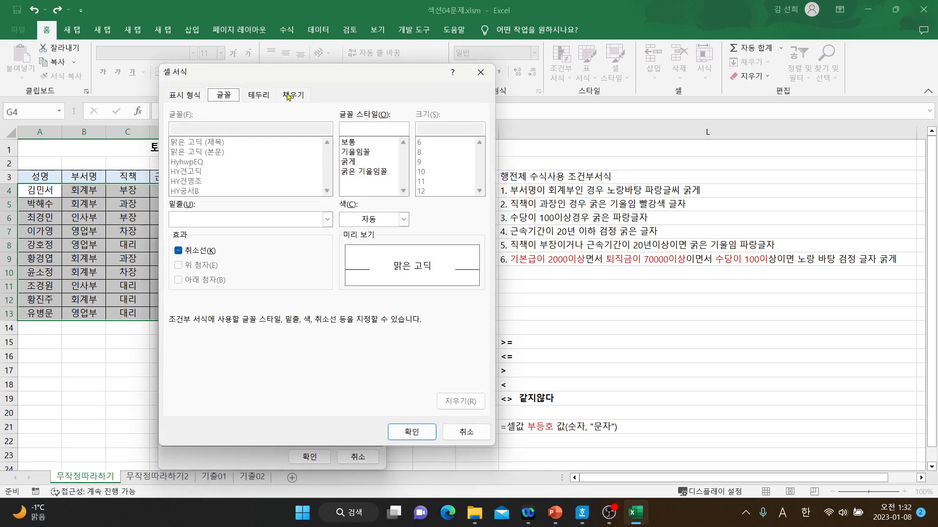
left_click(293, 95)
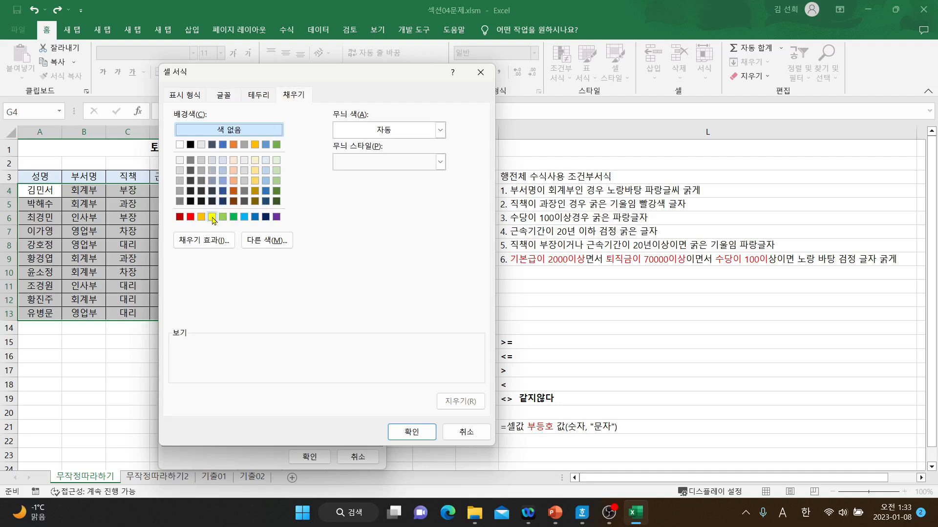
left_click(213, 217)
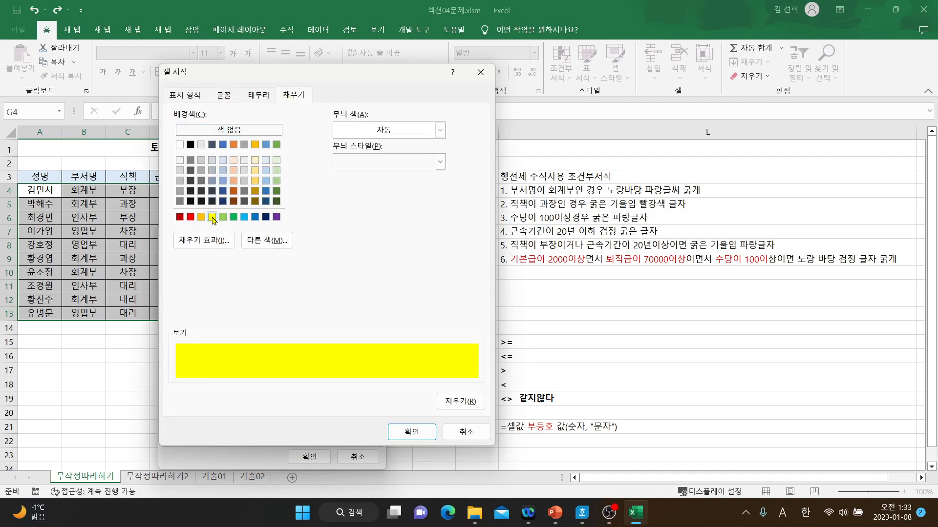
left_click(226, 98)
left_click(401, 220)
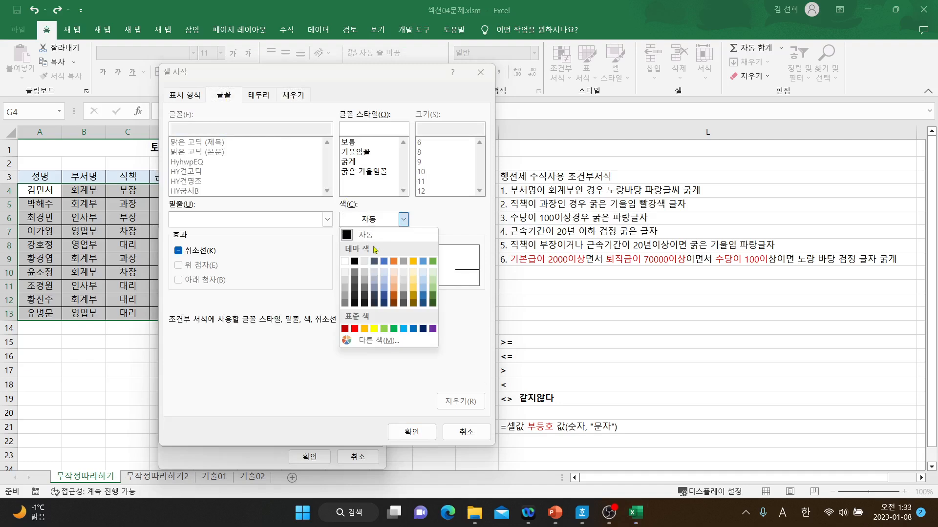
left_click(355, 265)
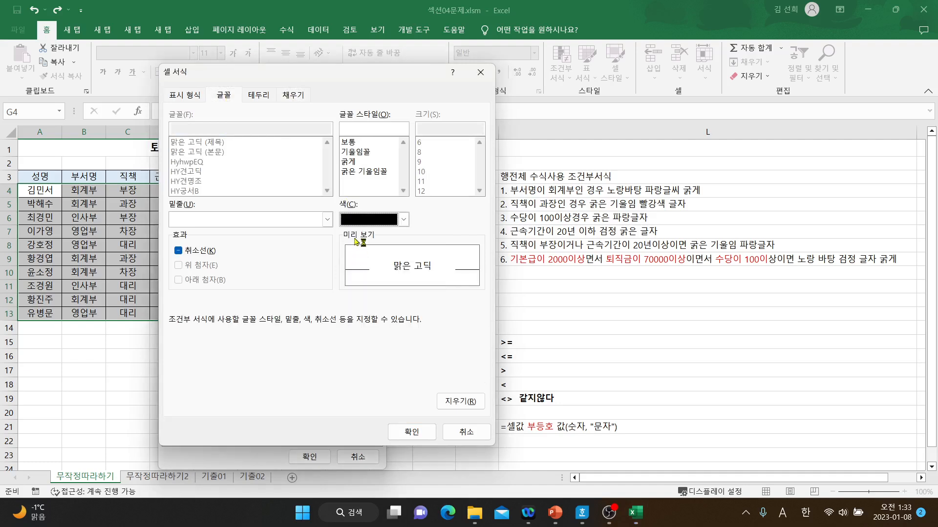
left_click(349, 162)
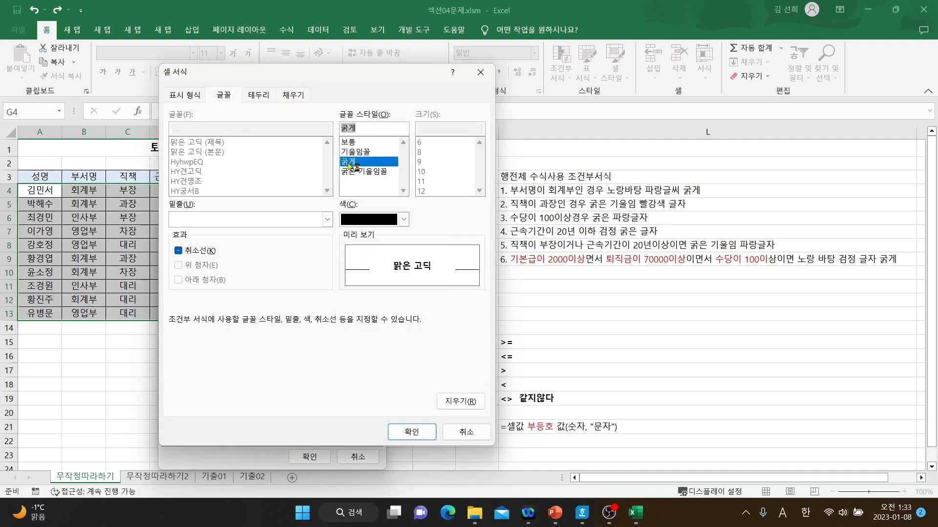
left_click(412, 433)
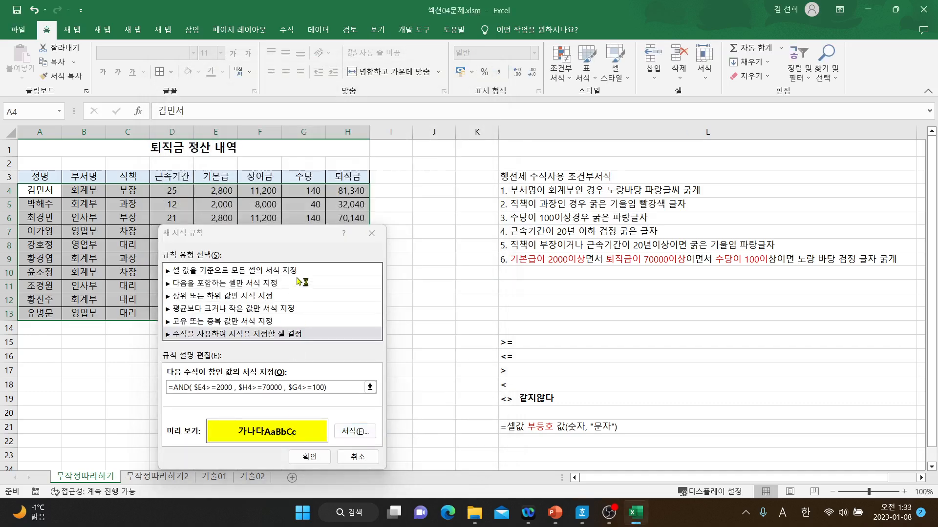
Step: Try to apply the new rule with the formula =AND( $E4>=2000 , $H4>=70000 , $G4>=100)
left_click(309, 457)
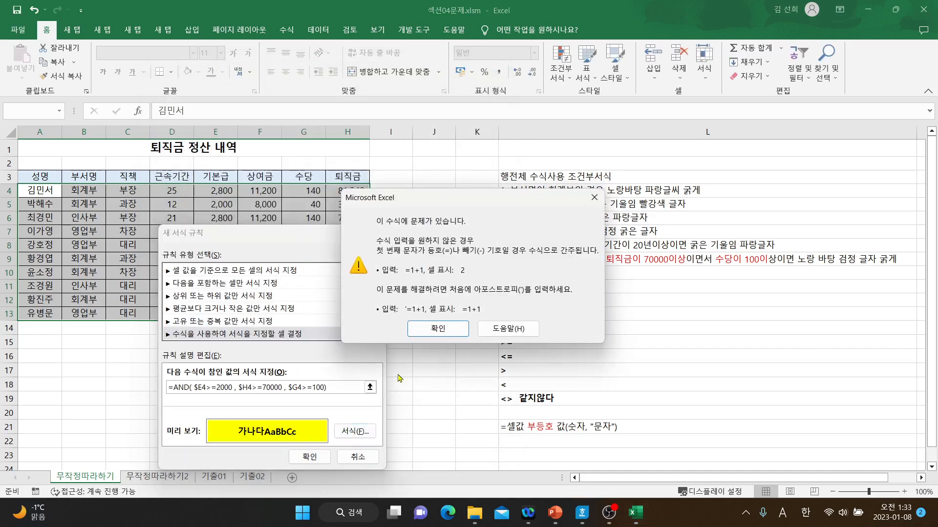
left_click(434, 329)
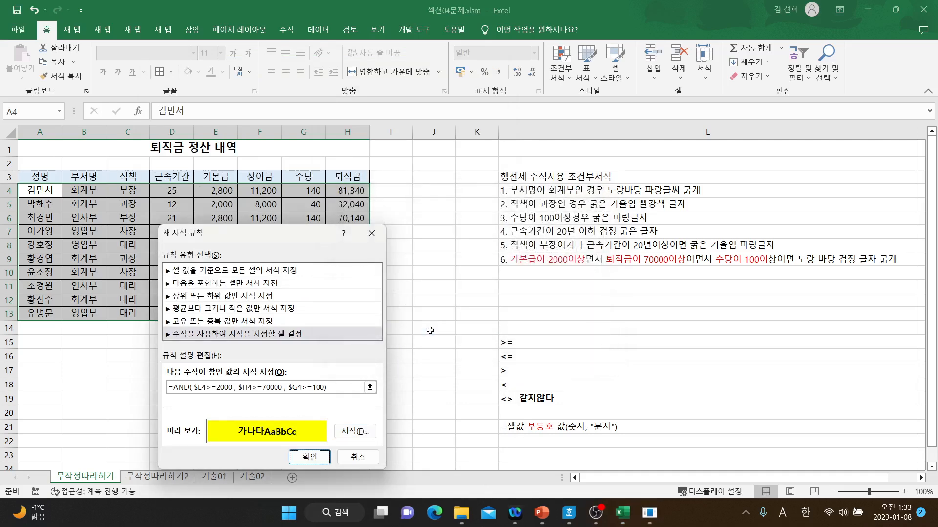
left_click(315, 459)
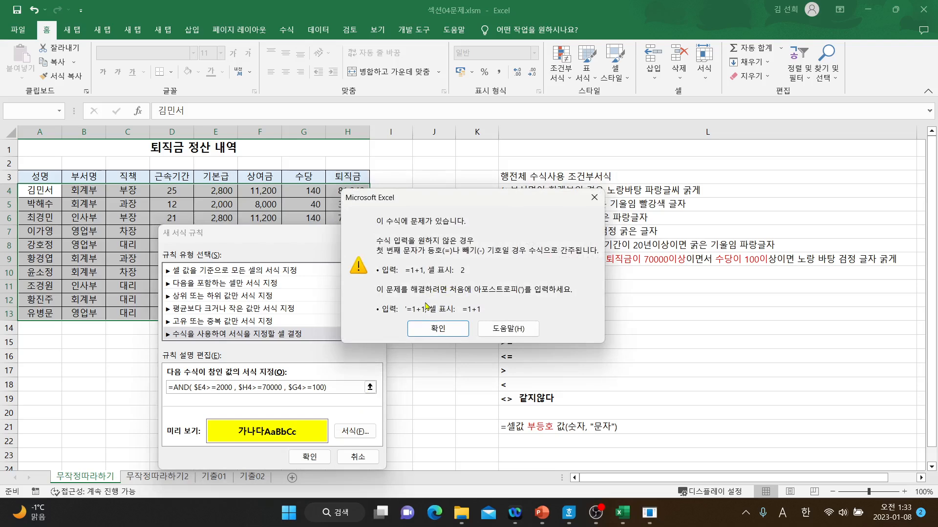
left_click(457, 334)
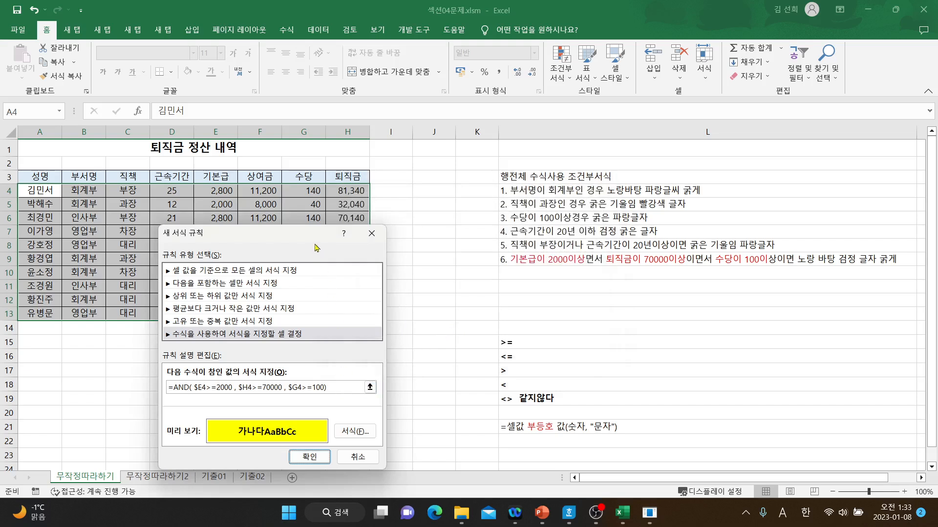
Step: Erase all the conditions from the rule formula, leaving only =AND(
left_click(340, 385)
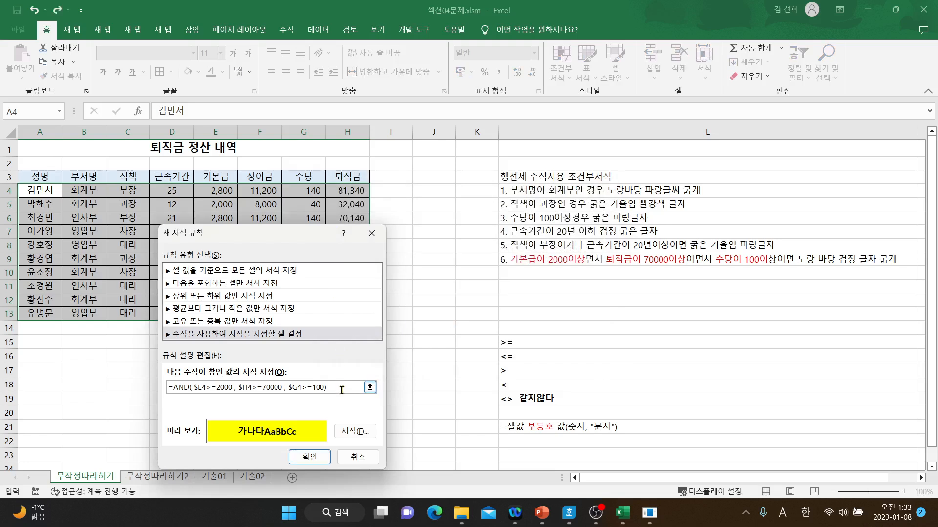
left_click_drag(320, 240, 379, 185)
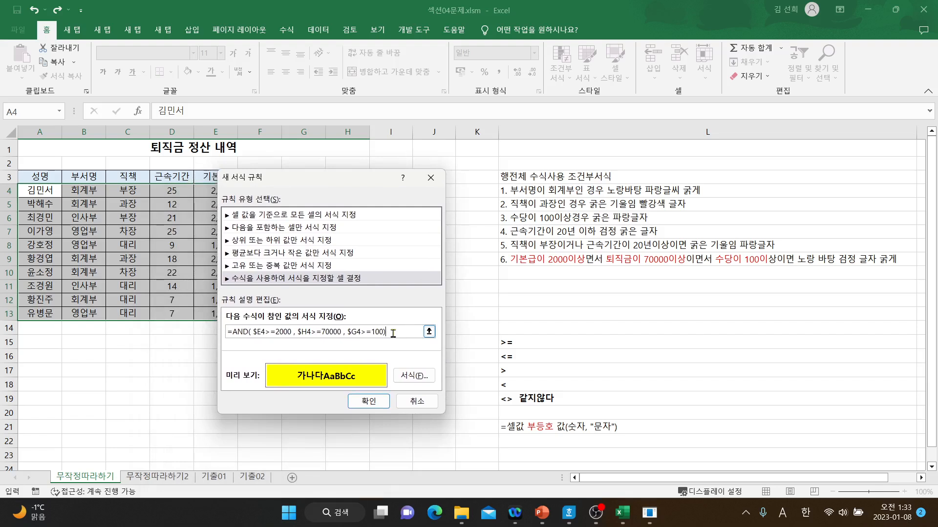
key("BackSpace")
key("BackSpace")
key("BackSpace")
key("BackSpace")
key("BackSpace")
key("BackSpace")
key("BackSpace")
key("BackSpace")
key("BackSpace")
key("BackSpace")
key("BackSpace")
key("BackSpace")
key("BackSpace")
key("BackSpace")
key("BackSpace")
key("BackSpace")
key("BackSpace")
key("BackSpace")
key("BackSpace")
key("BackSpace")
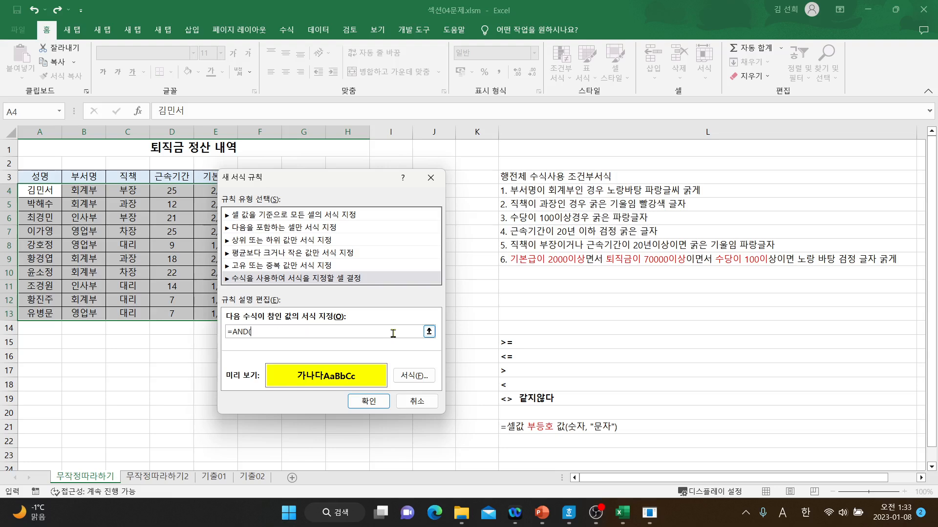
Step: Re-enter the first two AND conditions without spaces as $E4>=2000,$H4>=70000, with only the columns locked
left_click_drag(318, 177, 297, 237)
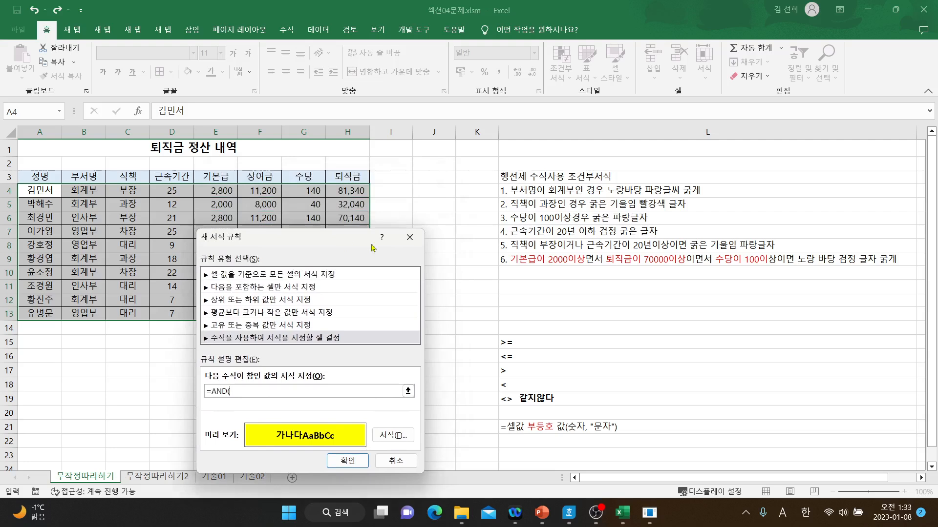
left_click(208, 191)
key("F4")
key("F4")
type(">=20")
left_click(341, 190)
key("F4")
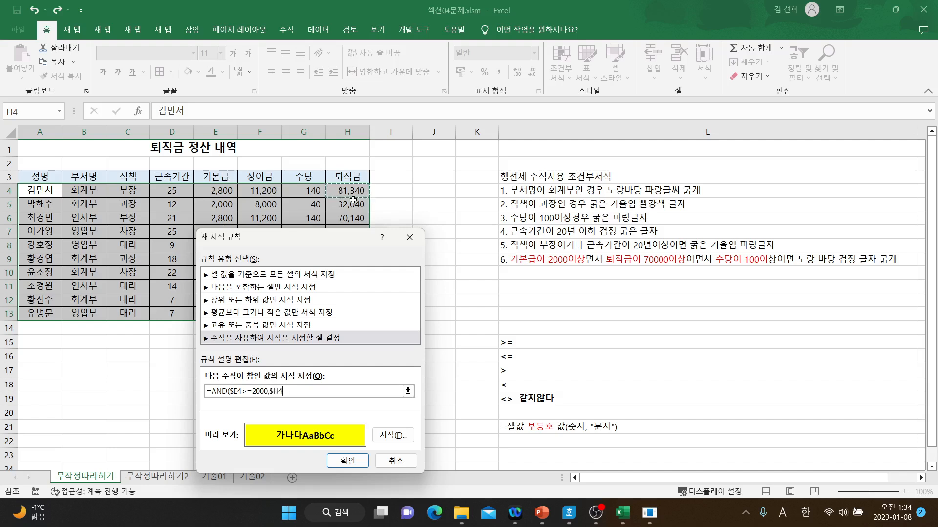
type(">=70000,")
Step: Complete the AND formula with $G4>=100 as the third condition and open the rule's format settings
left_click(305, 193)
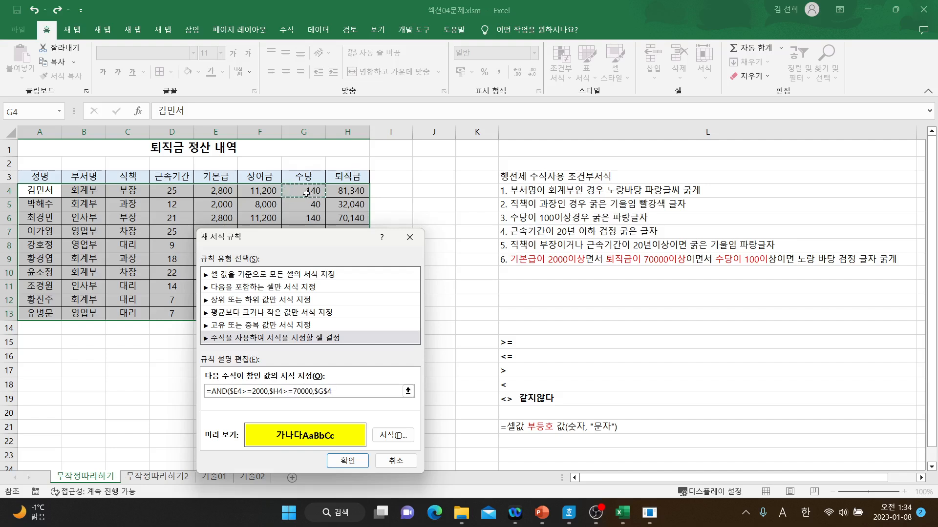
key("F4")
key("F4")
type(">=10")
left_click(390, 435)
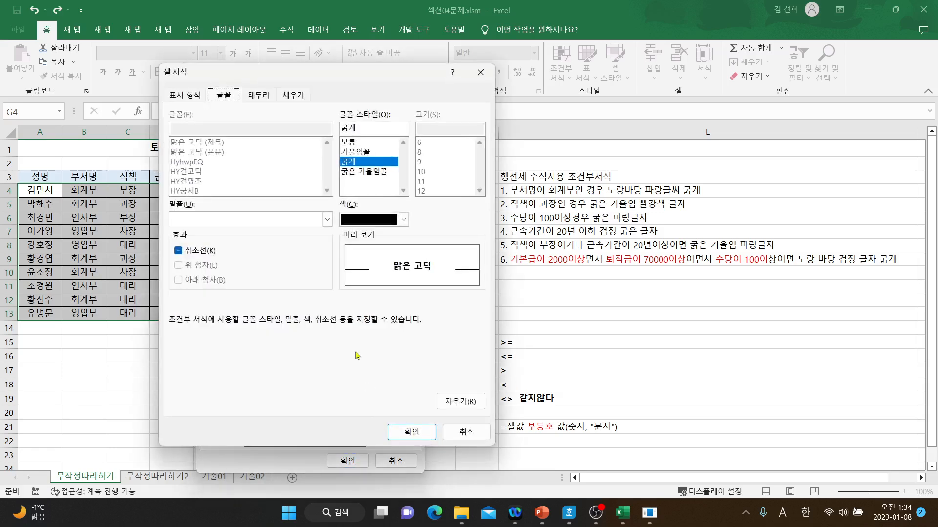
Step: Format the three-condition rule with a yellow fill and bold black text, and apply it to the table rows
left_click(288, 96)
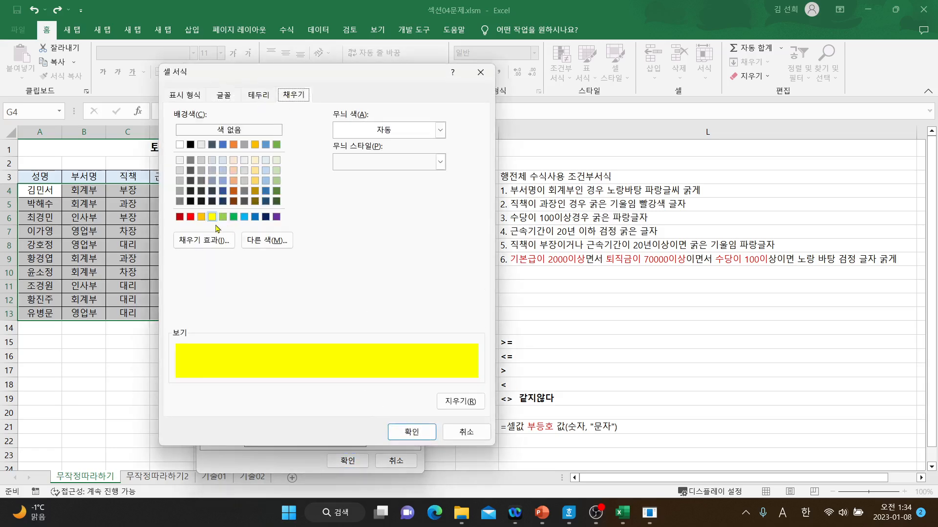
left_click(225, 96)
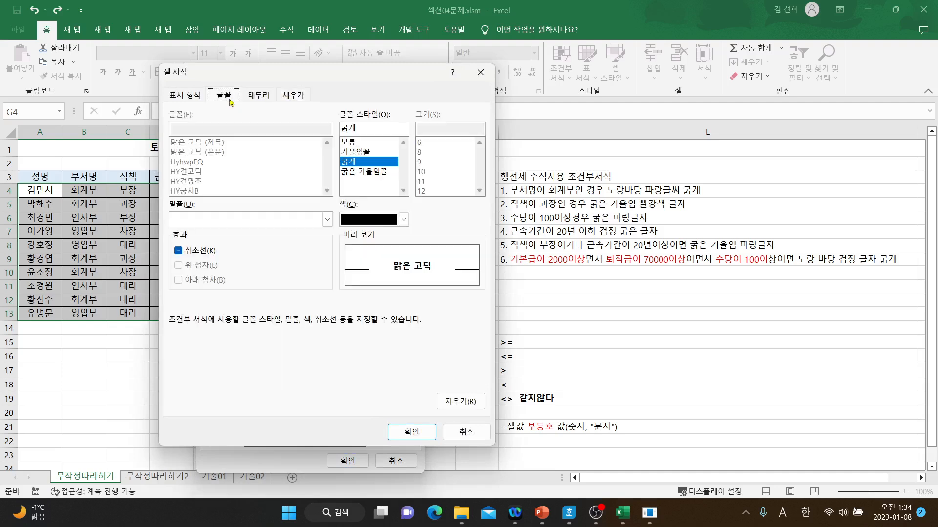
left_click(403, 219)
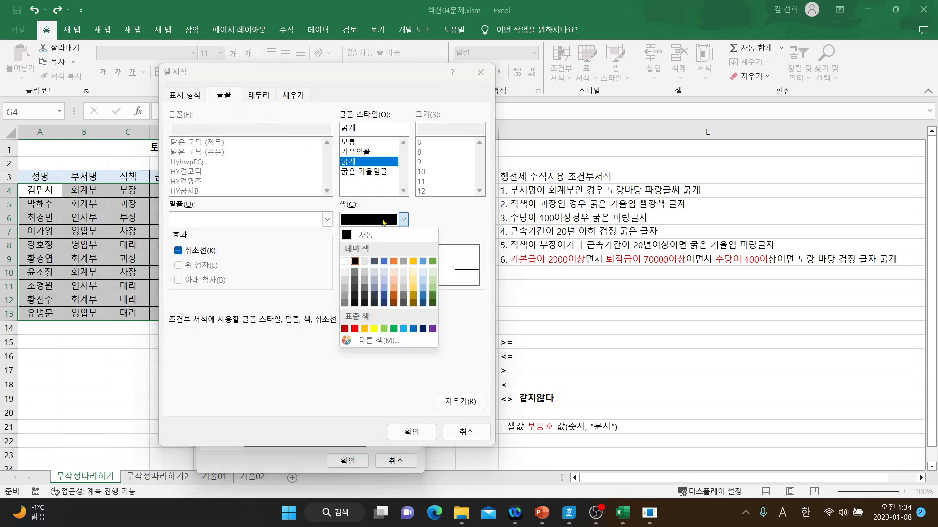
left_click(355, 261)
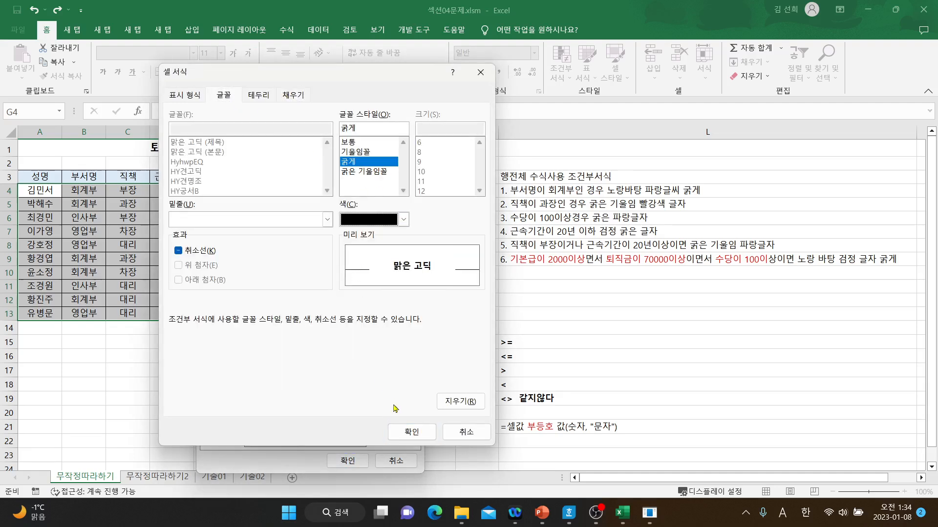
left_click(408, 431)
left_click(348, 461)
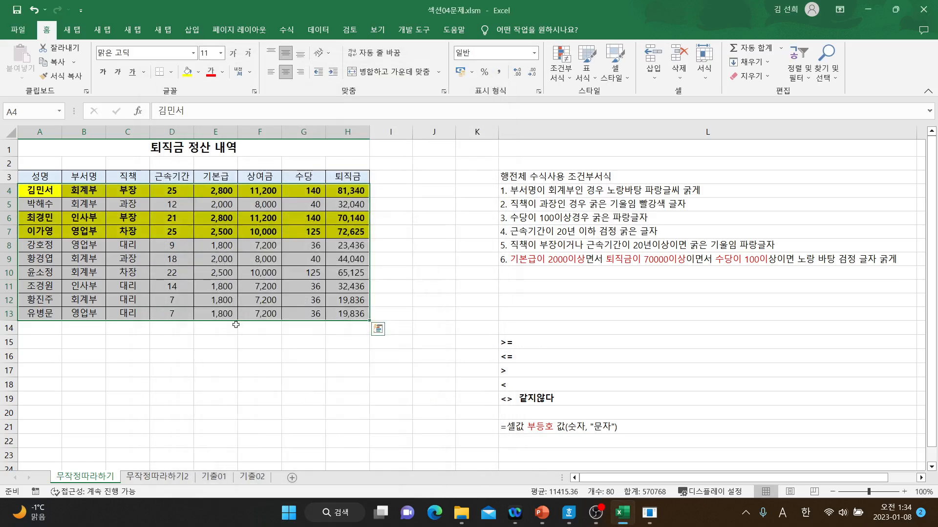
left_click(420, 317)
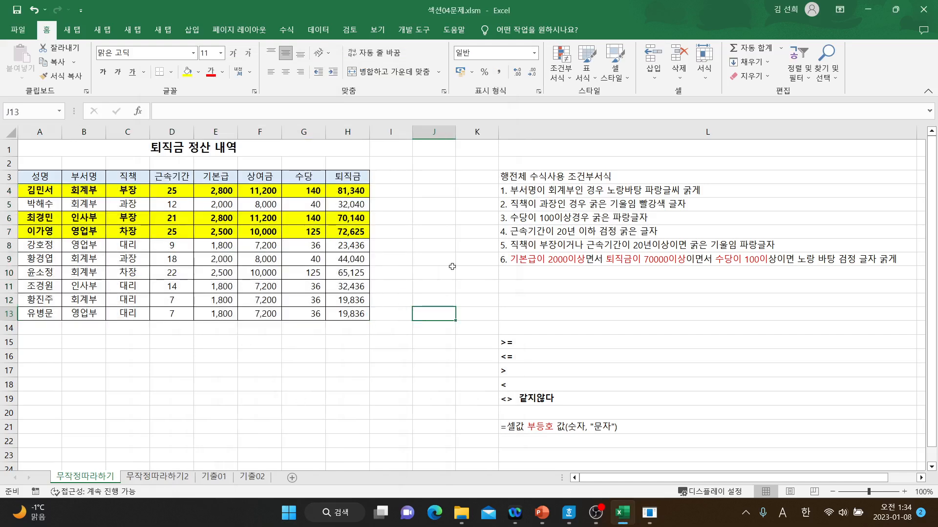
Step: Review the exercise list in column L, the 수당 values in G4:G13 and the full data range A4:H13
left_click(519, 179)
left_click_drag(521, 179, 536, 257)
left_click(542, 300)
left_click_drag(307, 193, 309, 315)
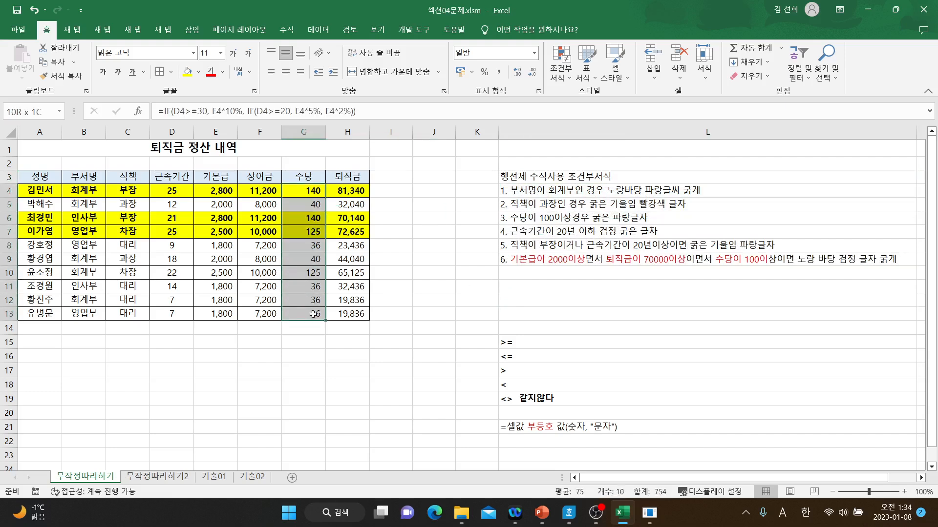
left_click(569, 83)
left_click(458, 294)
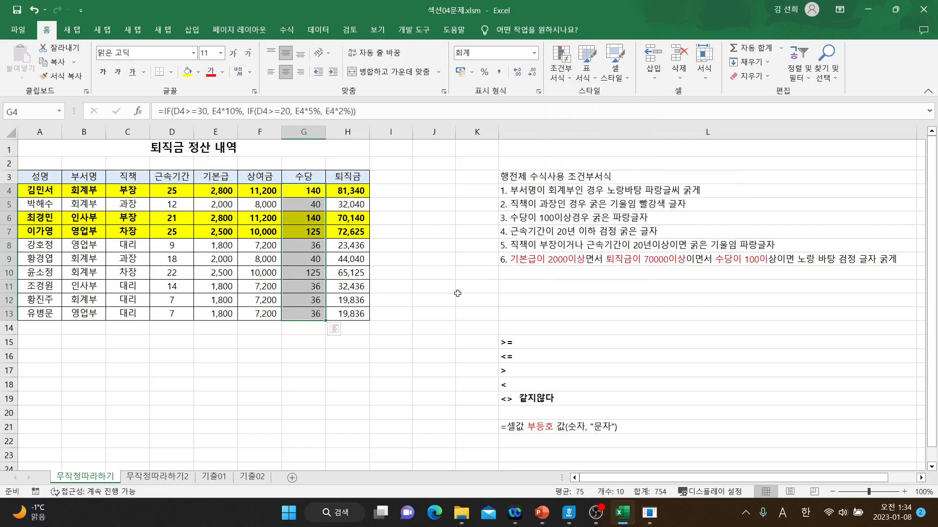
left_click(43, 192)
left_click_drag(43, 192, 364, 315)
left_click(520, 309)
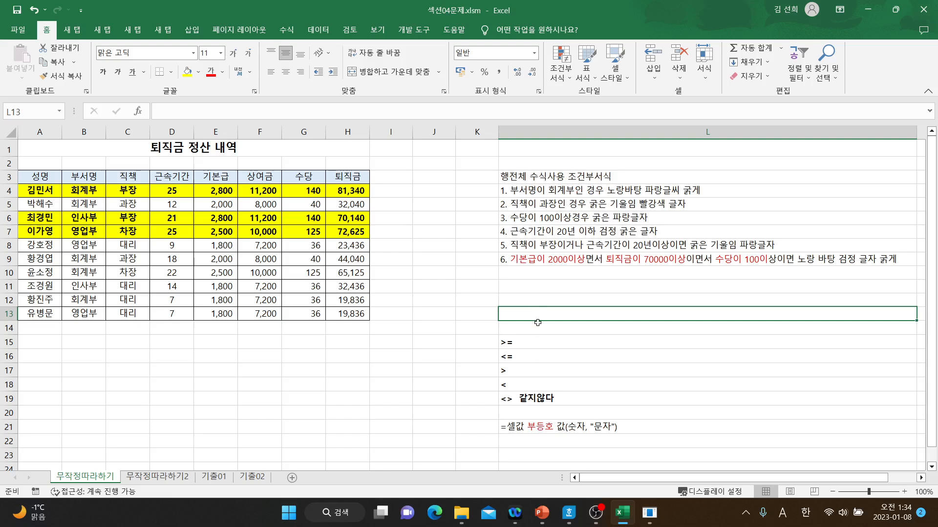
Step: Write the column-locked reference example $A9 in cell L11 and reword it as $열행
left_click(515, 288)
type("$")
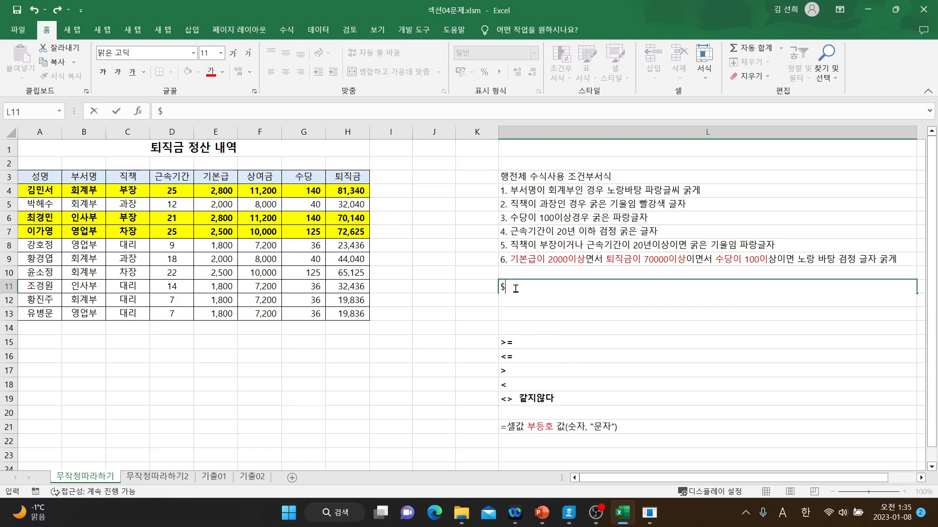
type("A")
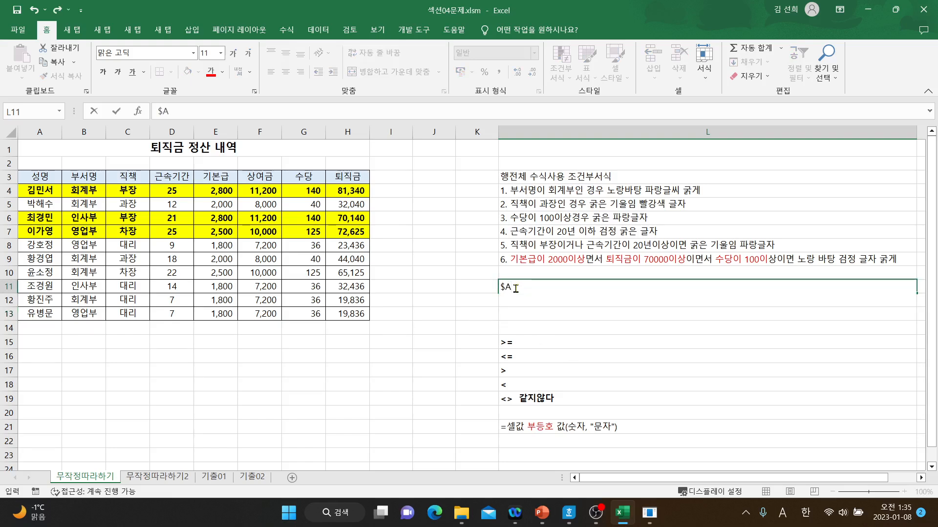
type("9")
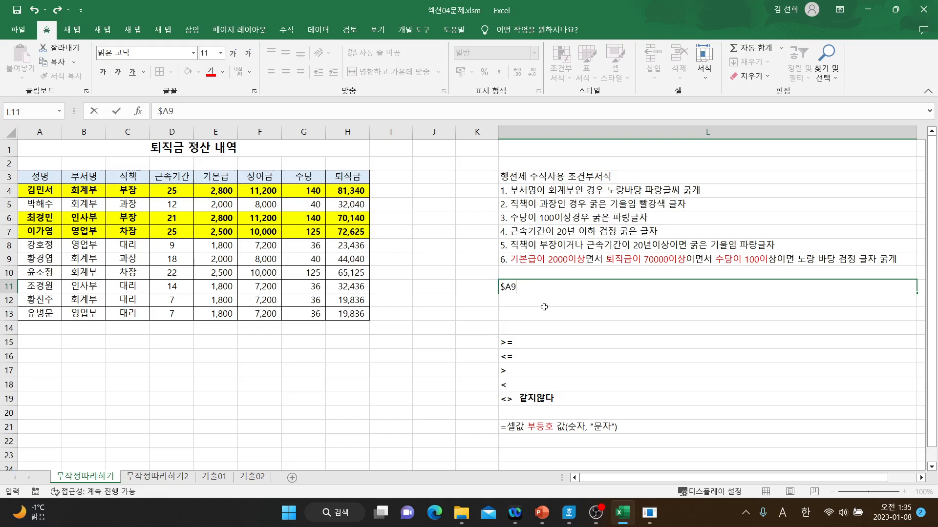
key("BackSpace")
key("BackSpace")
key("Hangul")
type("열행")
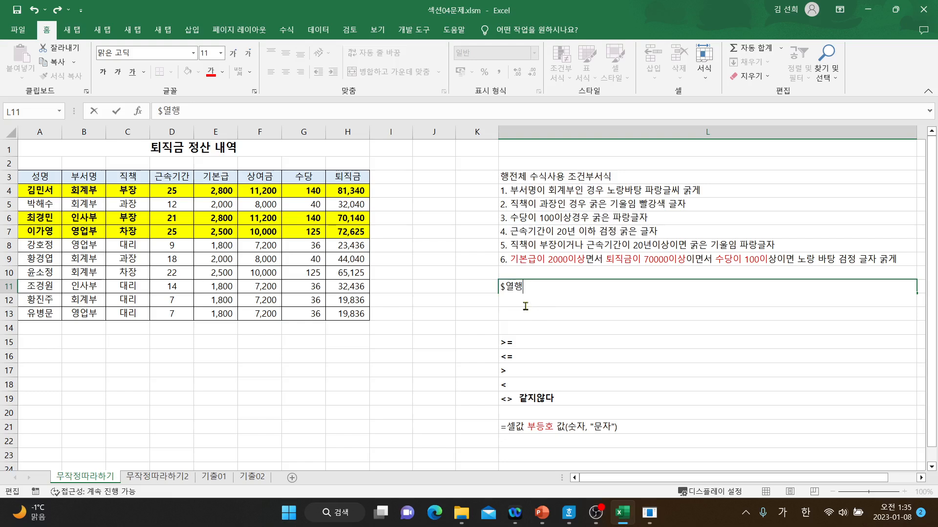
Step: Erase the reference example from cell L11, leaving the cell empty
key("BackSpace")
key("BackSpace")
key("BackSpace")
left_click(490, 324)
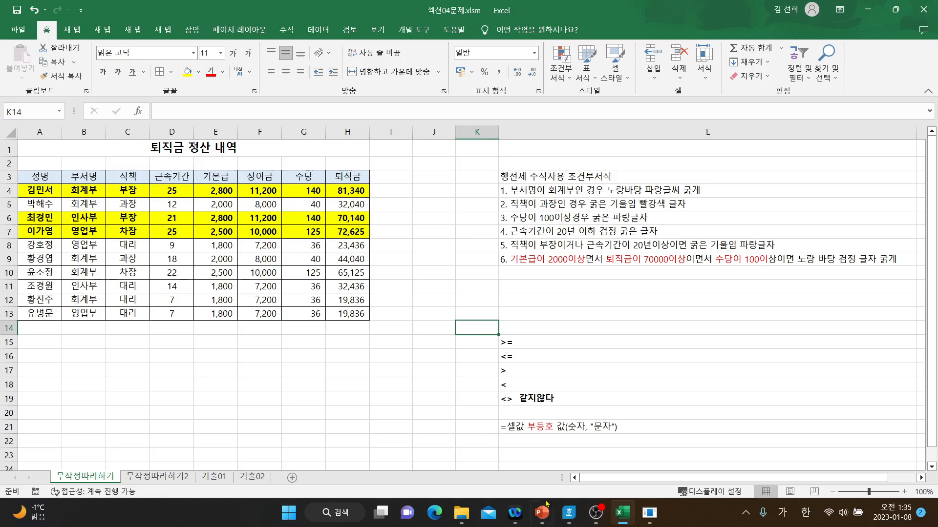
Step: Switch to the 성인 엑셀 교안_ver2 (1) document in 한글 and find the notes on formula rules with AND and OR
left_click(569, 513)
scroll(380, 384, "down", 10)
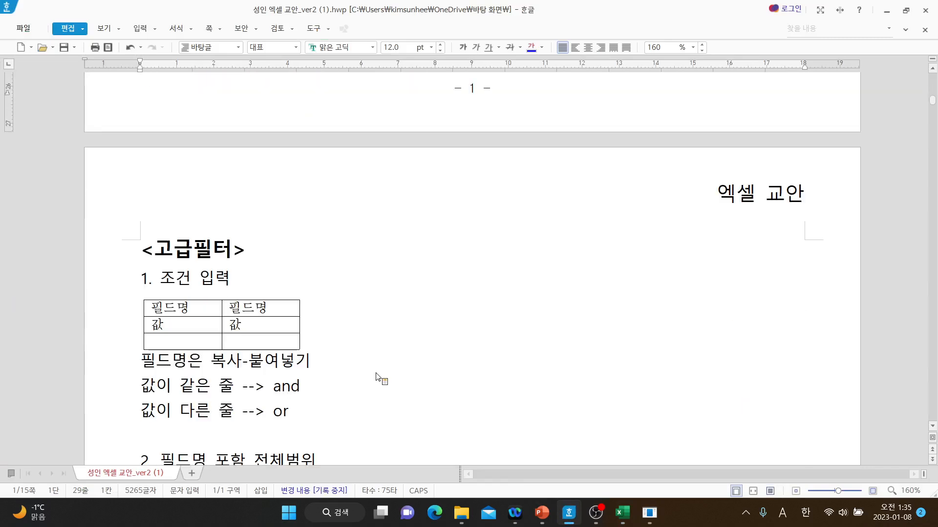
scroll(381, 376, "up", 8)
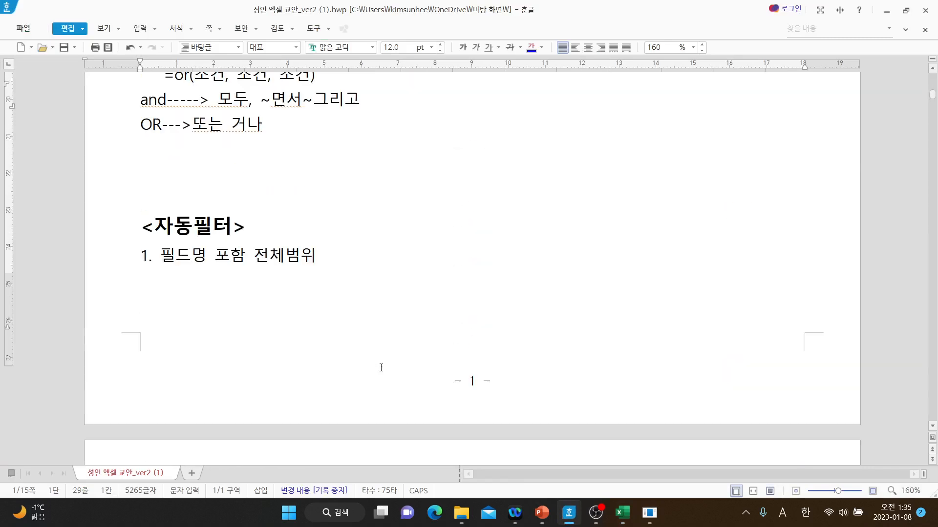
scroll(381, 367, "up", 2)
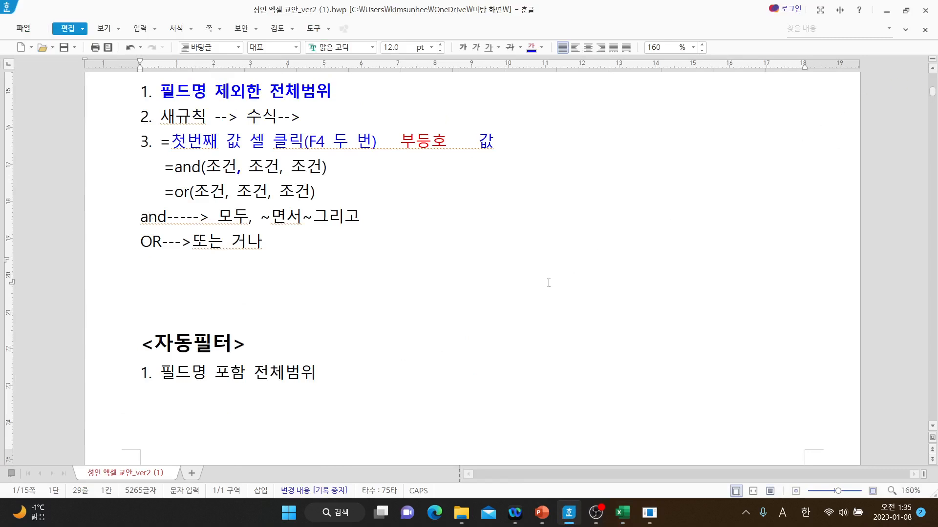